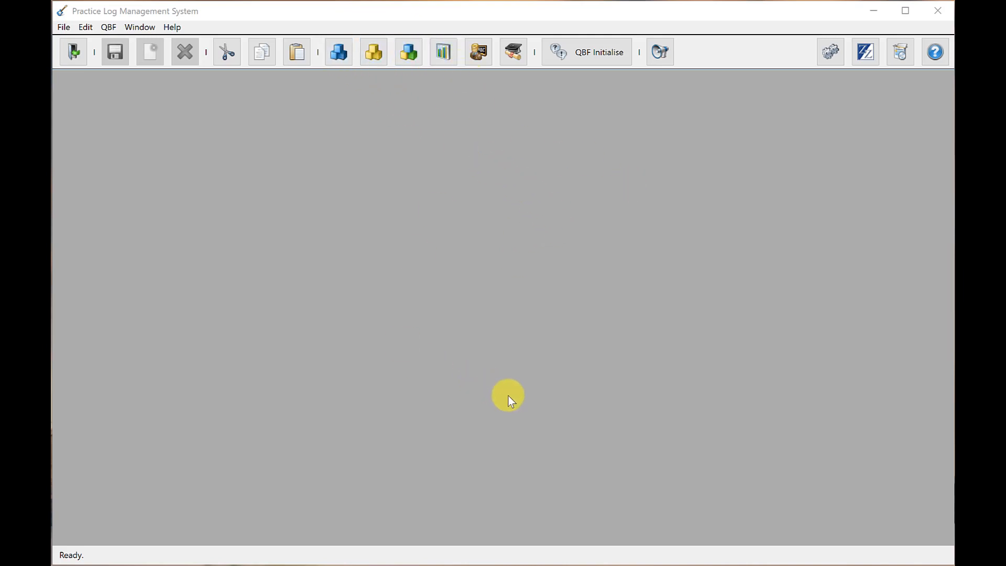
Read the Sprezzatura support and maintenance information in an enlarged window, and check the application's version details.
click(866, 52)
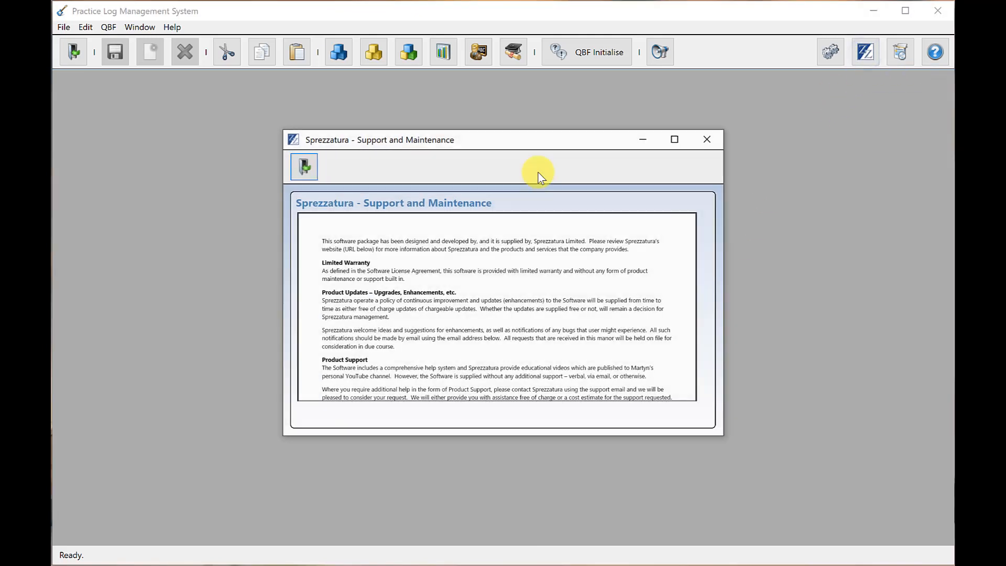
drag(485, 143, 351, 33)
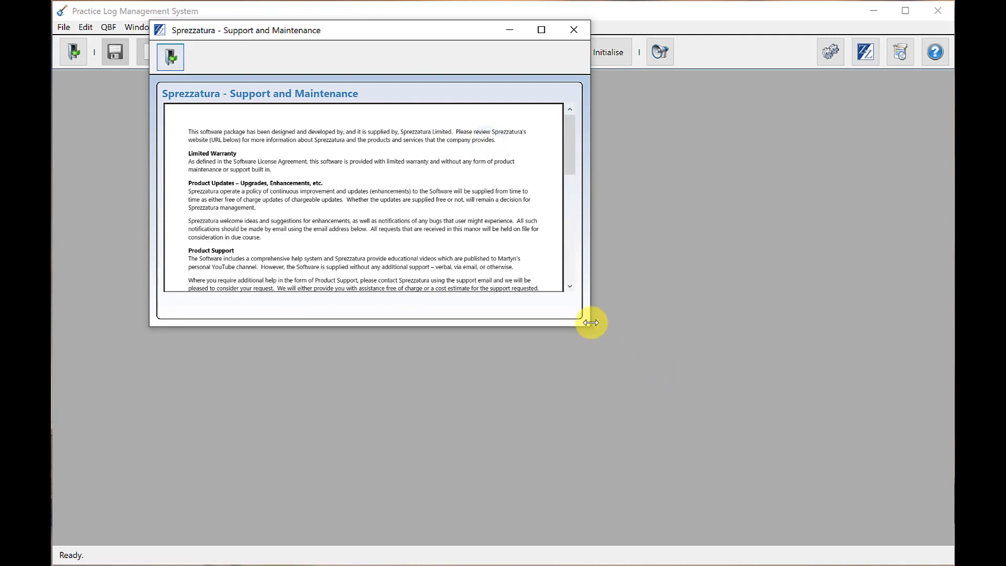
drag(590, 328, 906, 534)
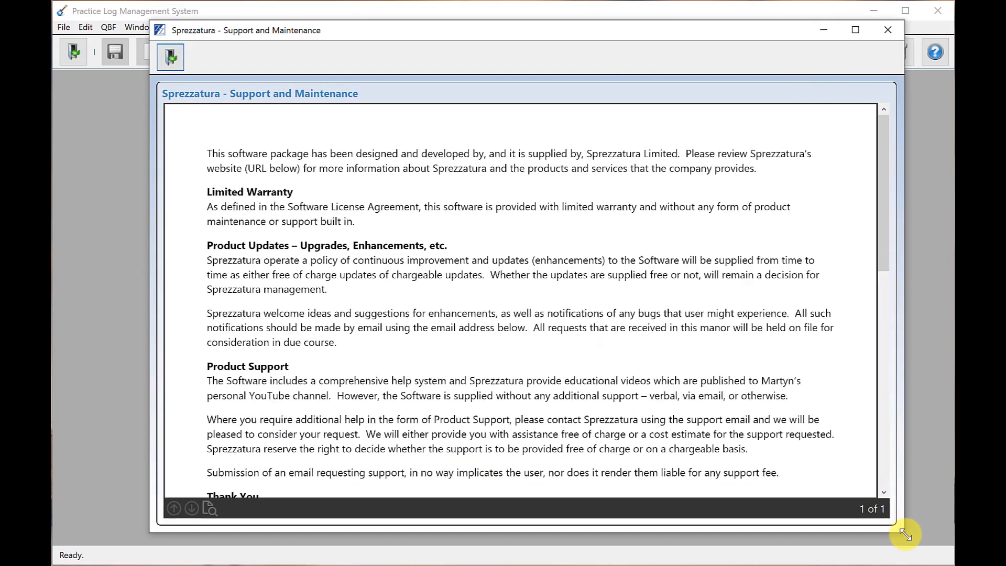
click(877, 29)
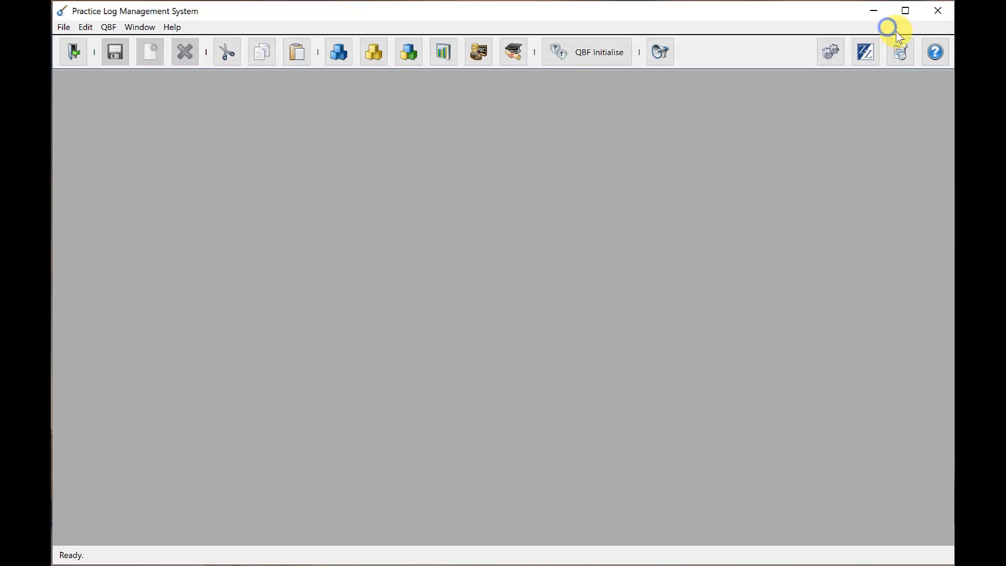
click(899, 52)
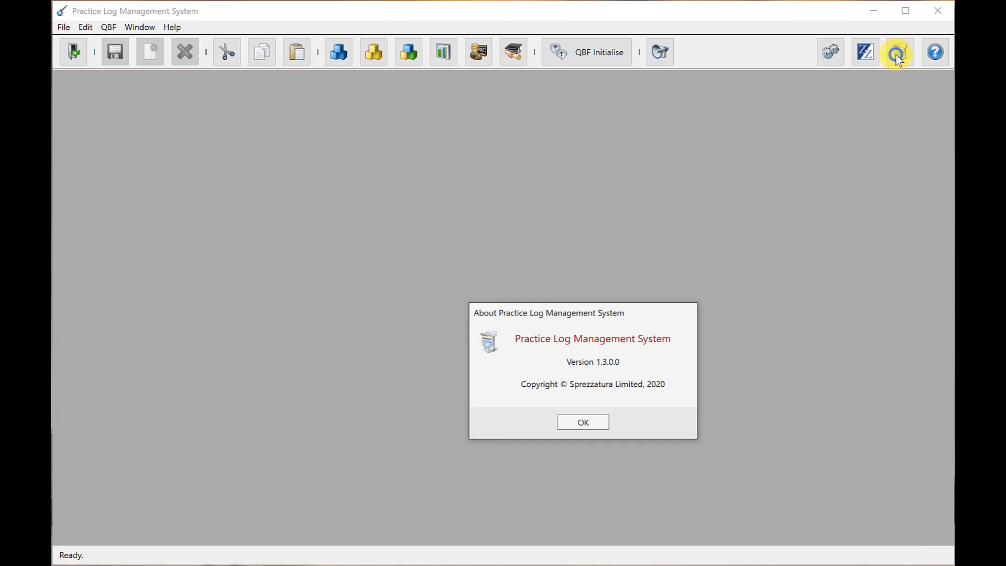
click(578, 425)
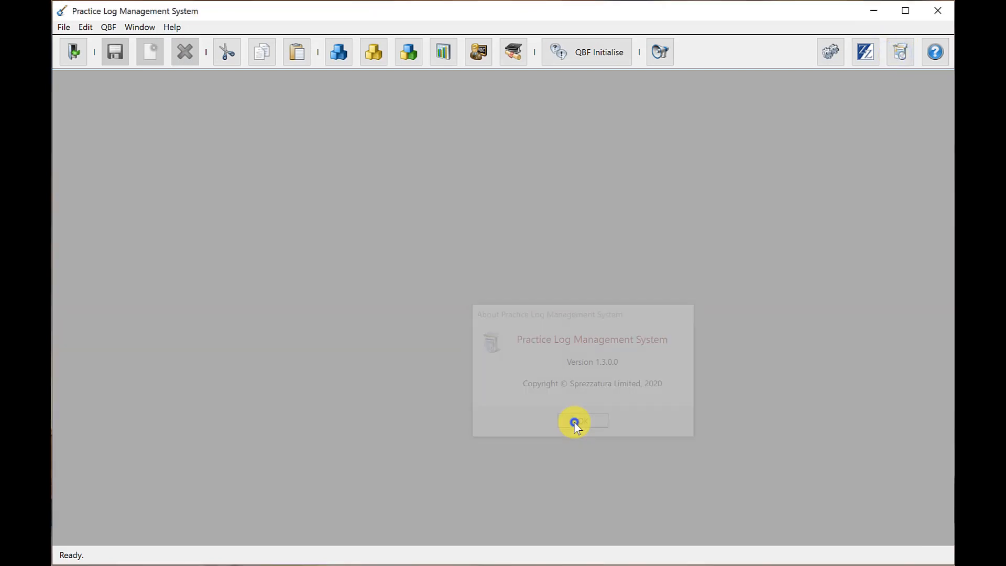
Open the application help and browse the Email Addresses, Lookup Windows and Required Fields topics.
click(936, 54)
drag(591, 128, 511, 34)
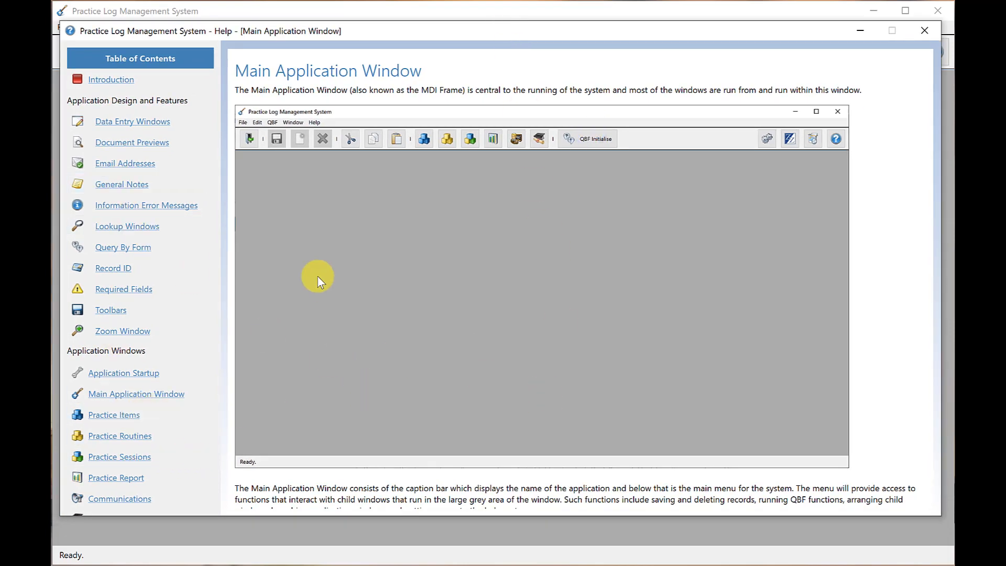
click(125, 167)
click(129, 226)
click(126, 292)
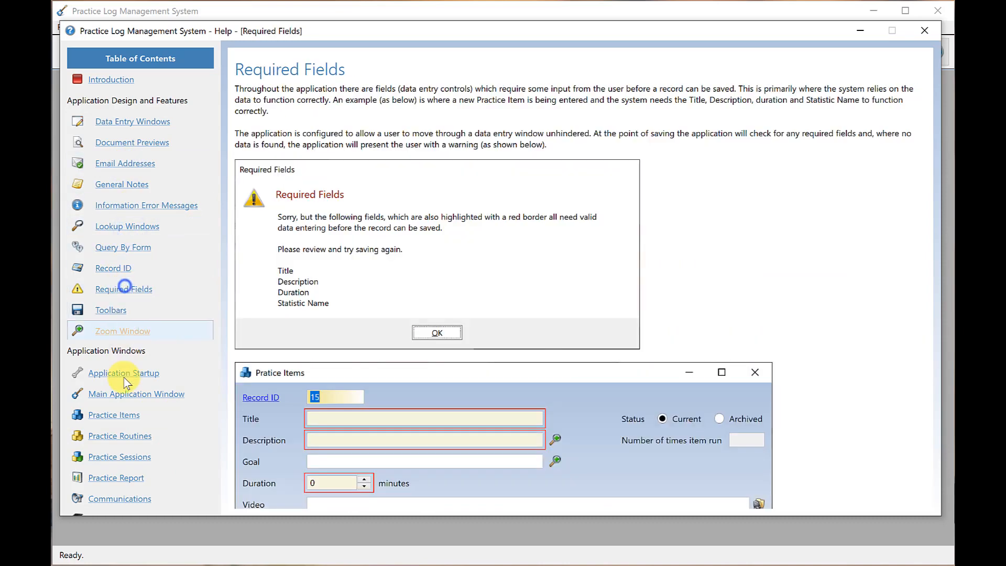
Read the Main Application Window help topic through its toolbar icon descriptions and close the help.
click(131, 394)
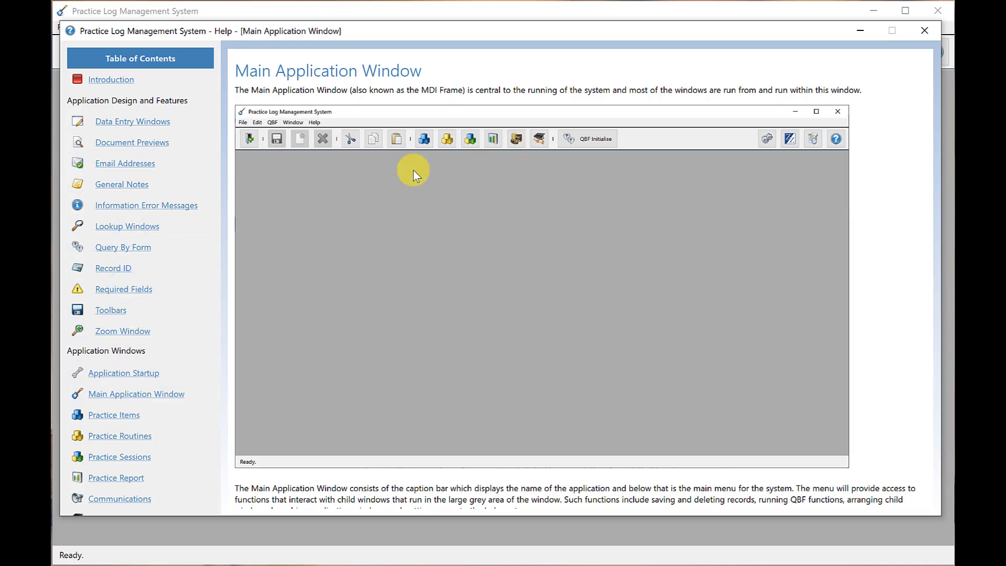
scroll(623, 280, down, 6)
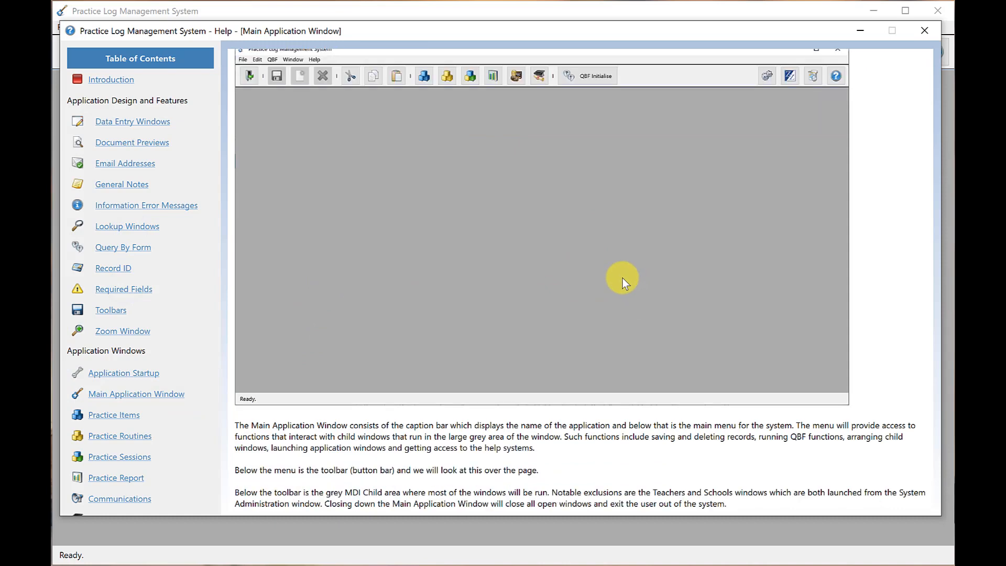
scroll(624, 281, down, 6)
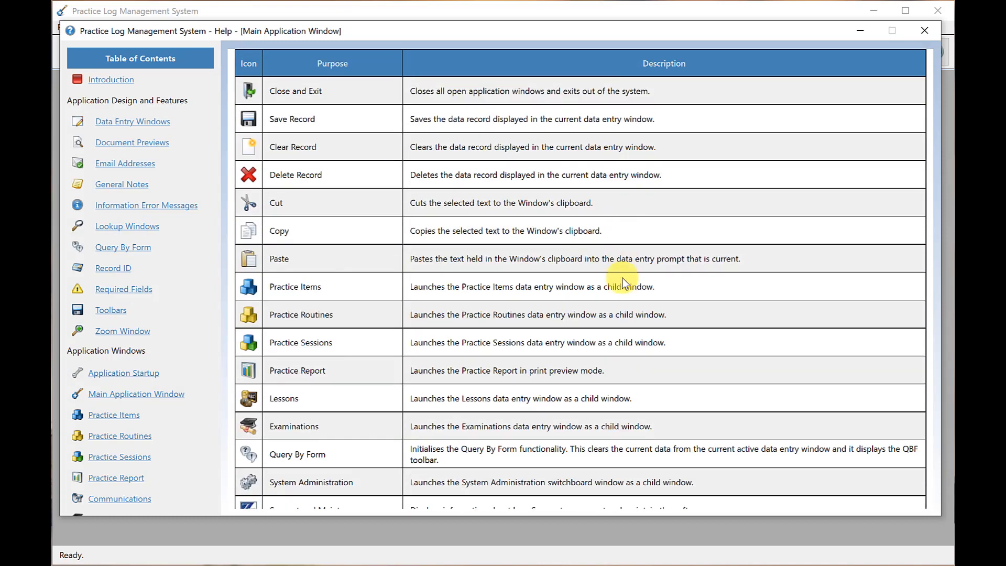
scroll(624, 282, up, 12)
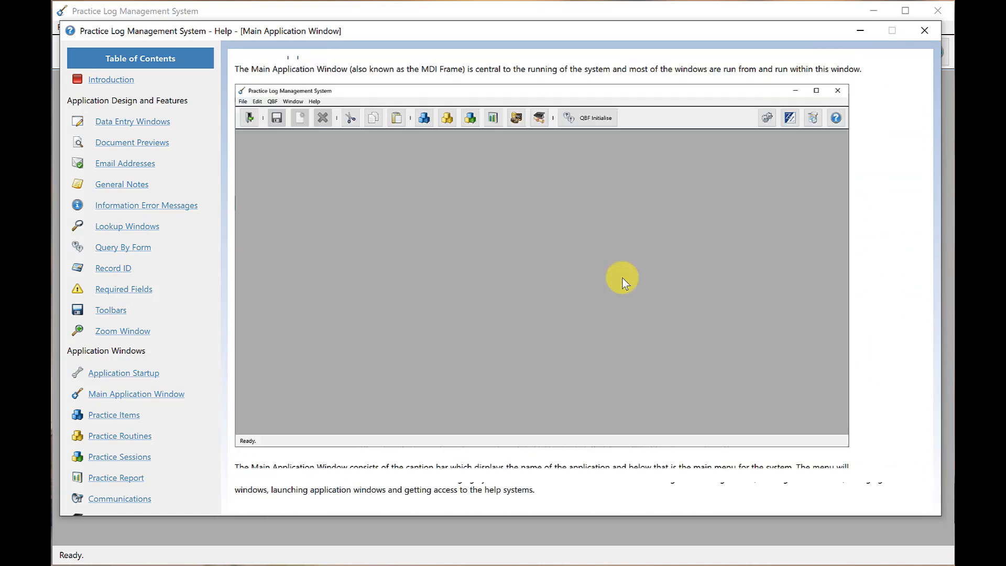
click(926, 31)
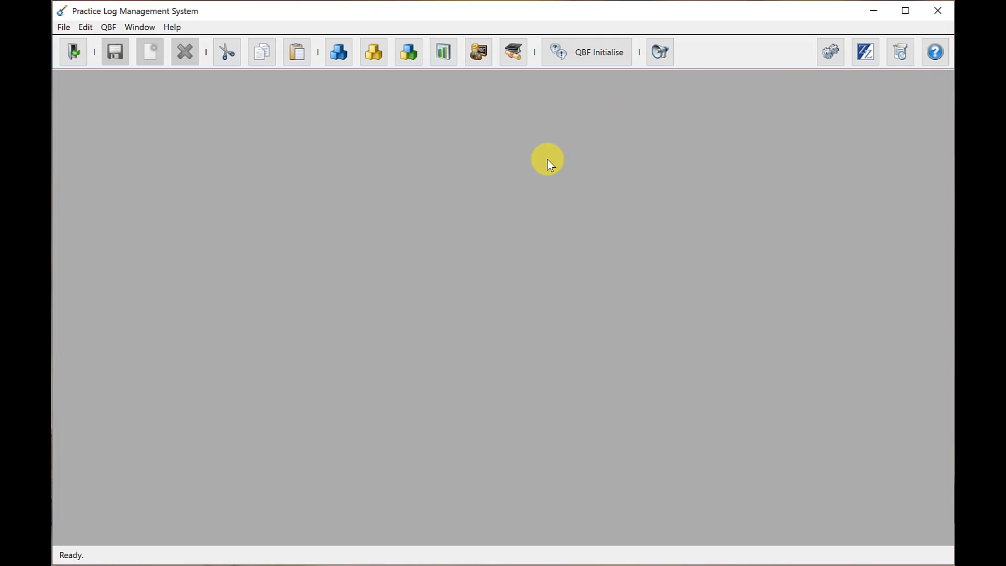
Open System Administration and view school record 1 in the Schools maintenance window, closing it when done.
click(832, 55)
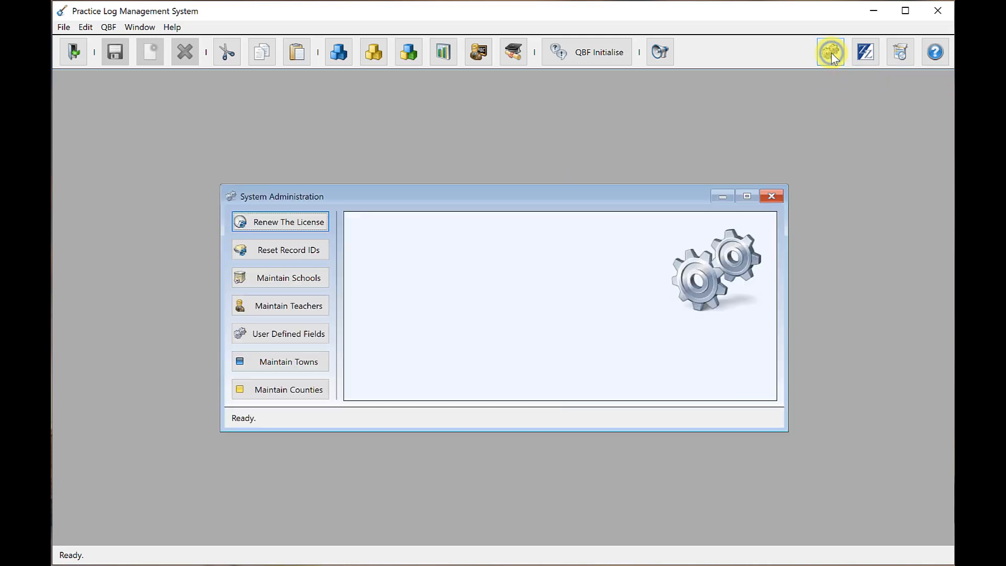
mouse_move(306, 222)
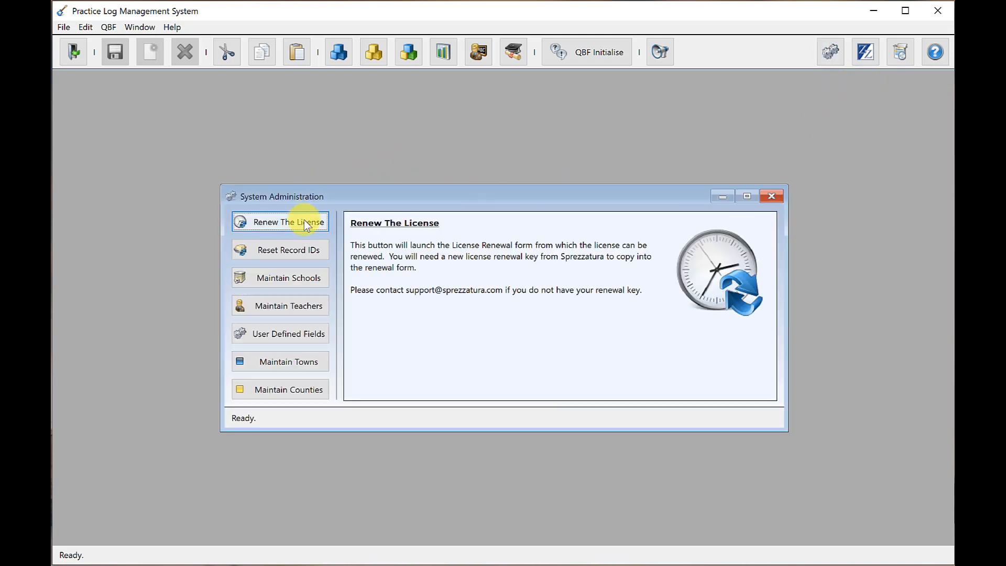
mouse_move(298, 255)
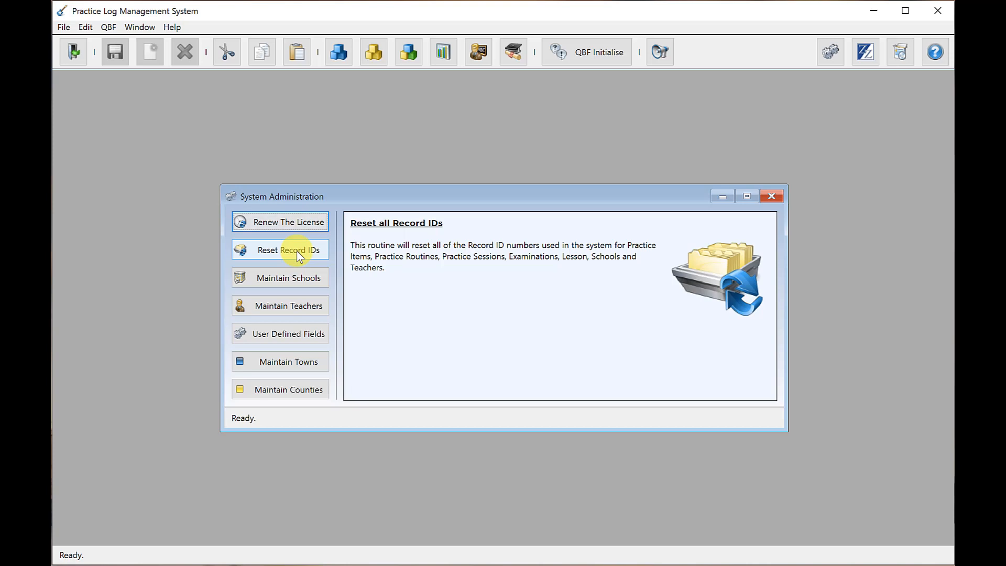
click(298, 278)
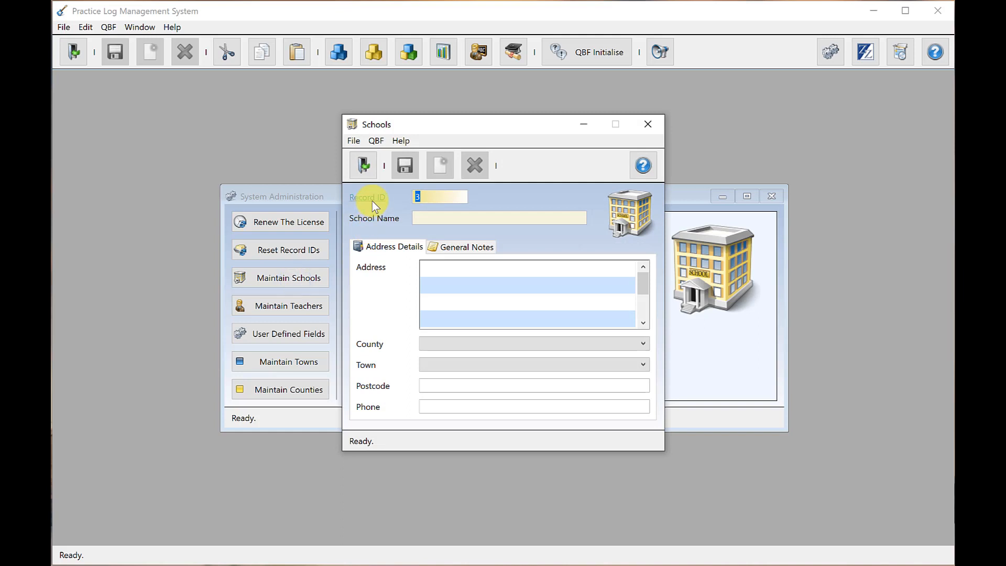
text(1)
click(472, 216)
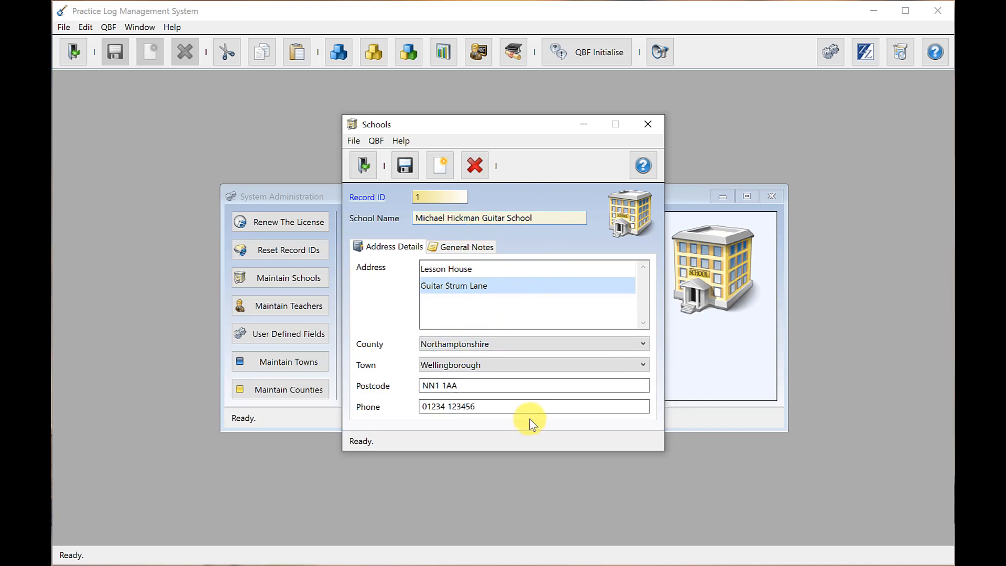
click(648, 125)
Open teacher maintenance and load the teacher with Record ID 1 from the record lookup.
click(279, 307)
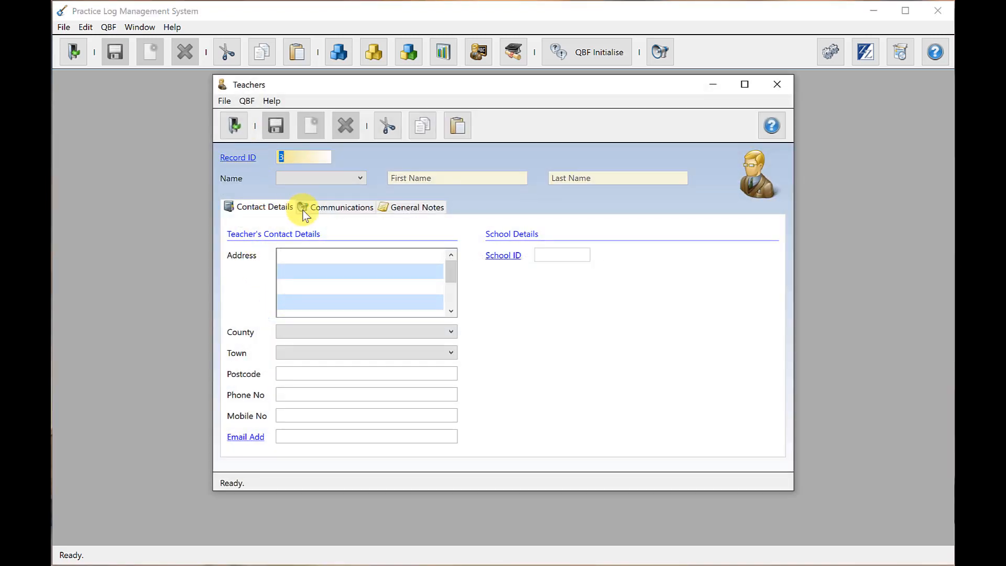
click(246, 163)
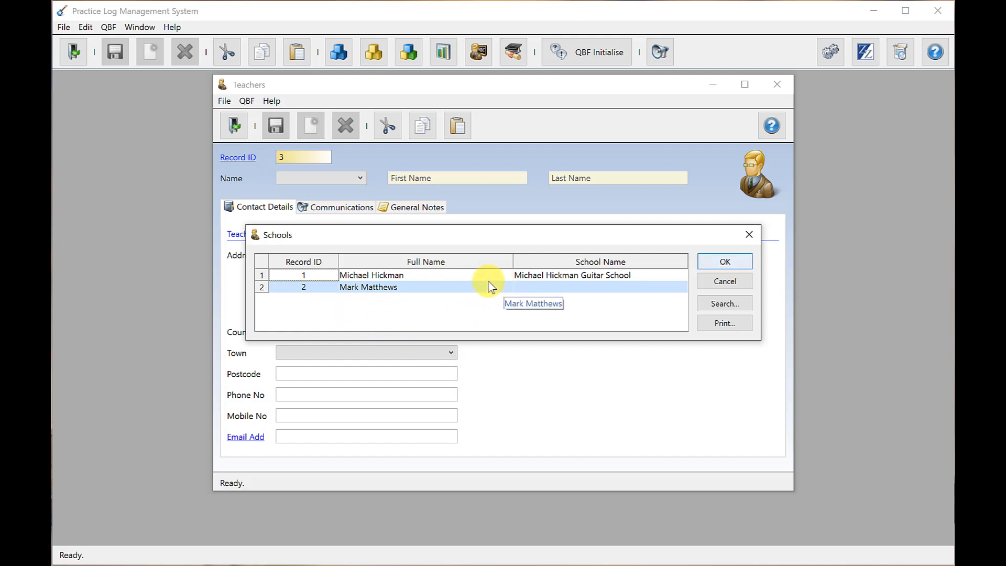
click(321, 276)
click(723, 262)
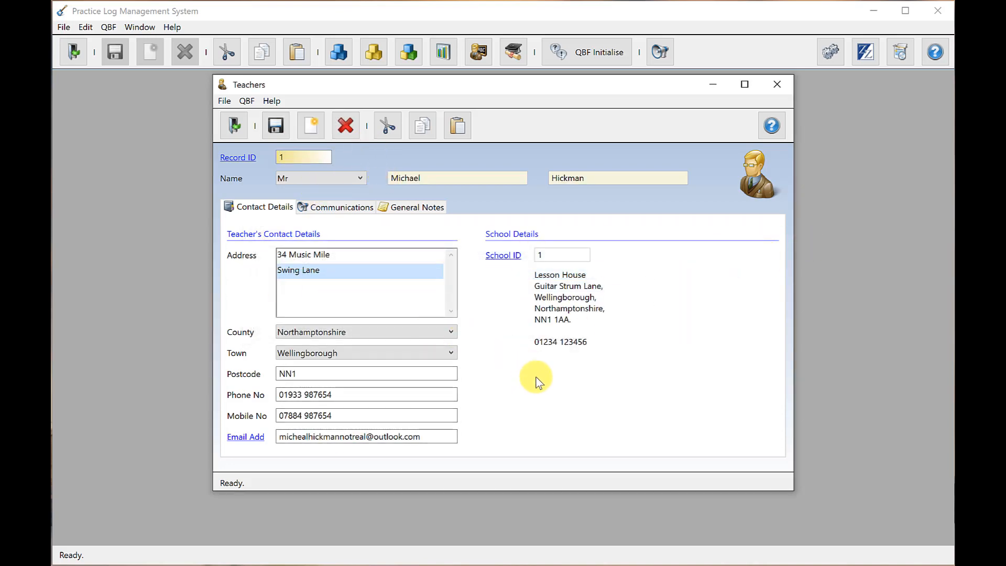
Look up the available schools for the teacher and select the school with Record ID 1.
click(505, 257)
click(418, 288)
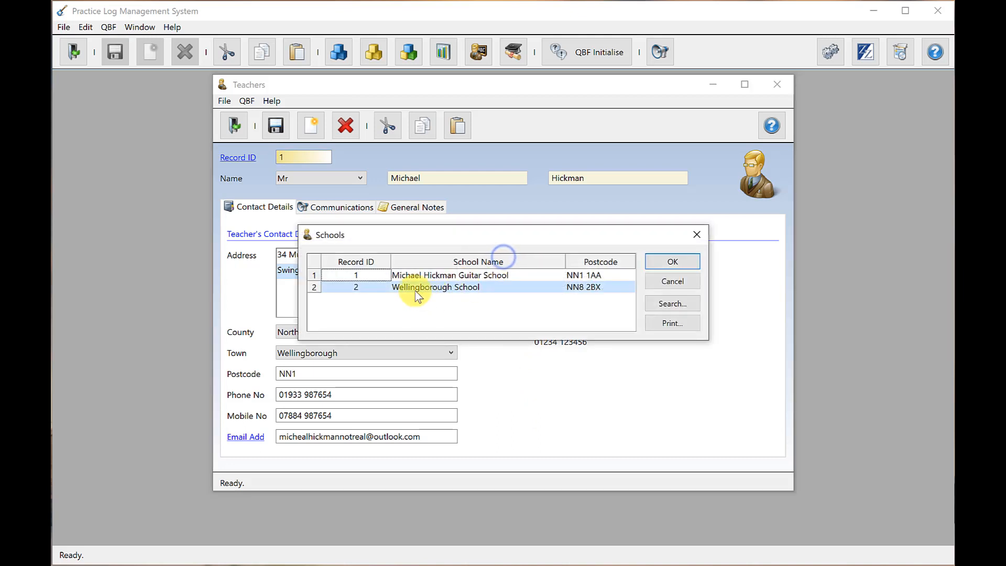
click(360, 274)
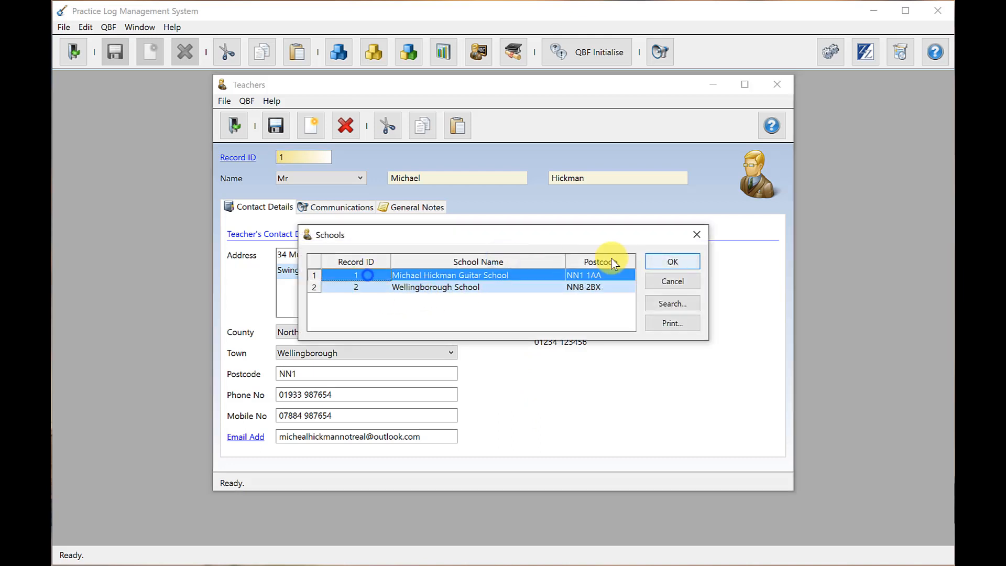
click(673, 263)
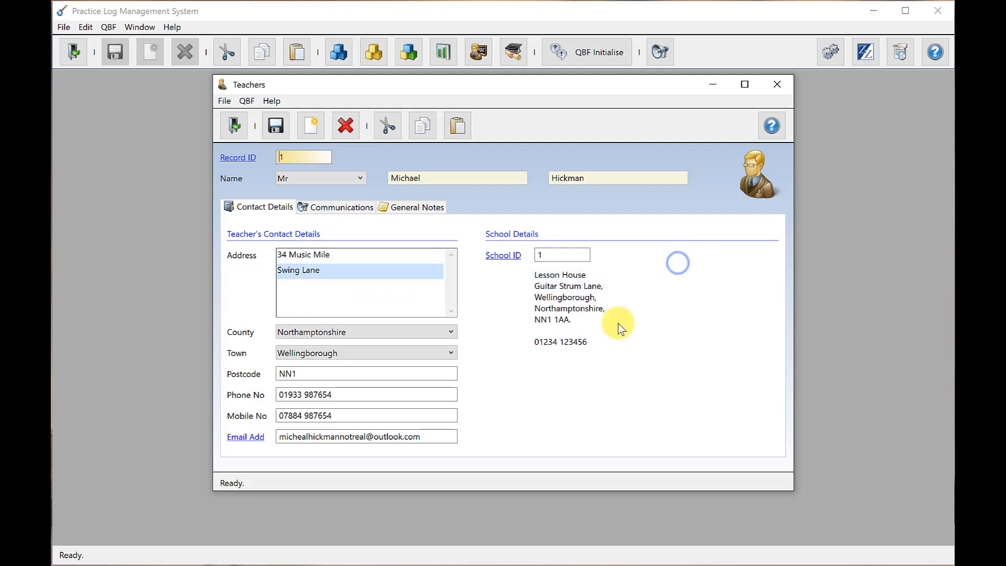
Launch the mail program from the teacher's email address link and return to the teacher record.
click(247, 440)
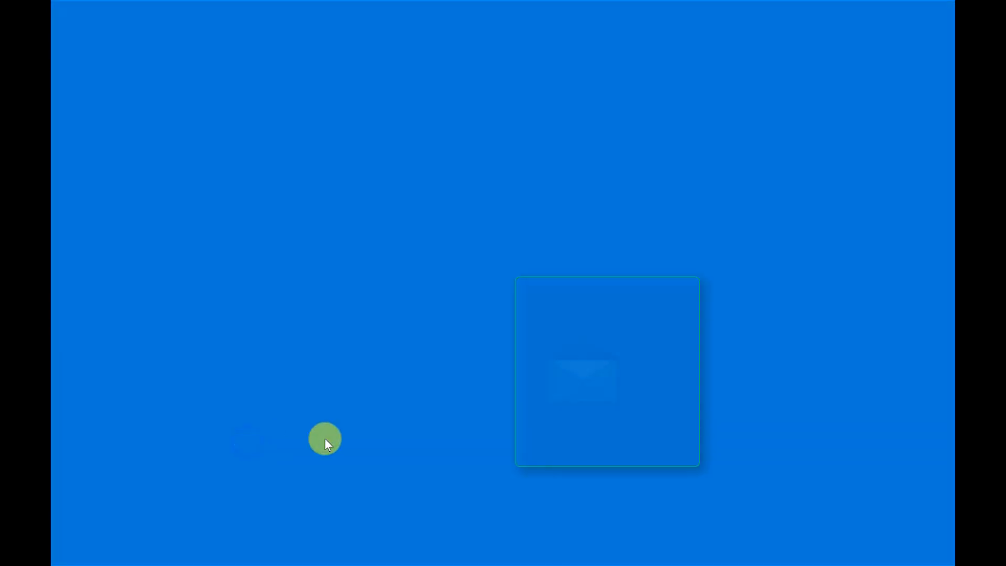
click(497, 423)
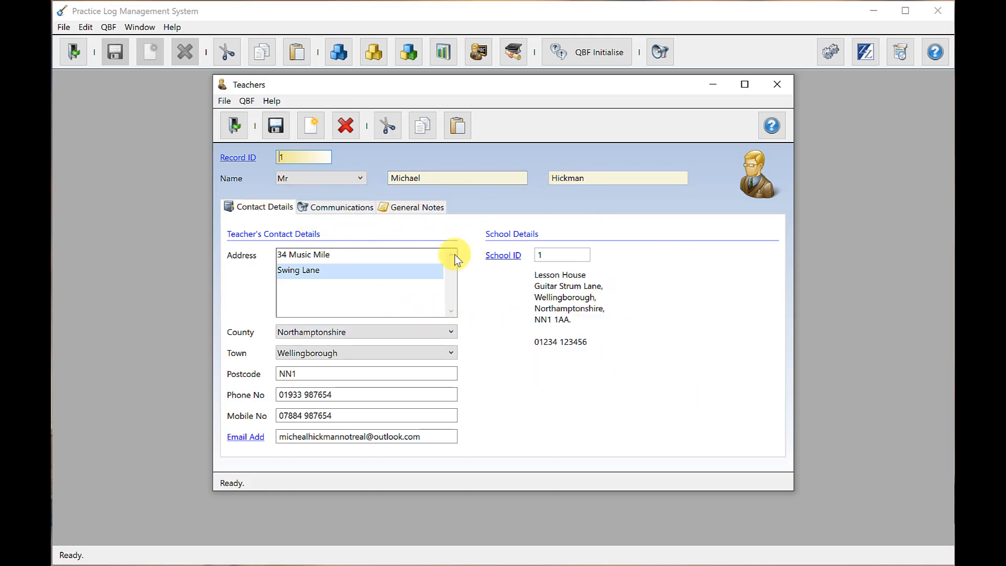
Review the teacher's communications and general notes, and close the record without saving changes.
click(340, 209)
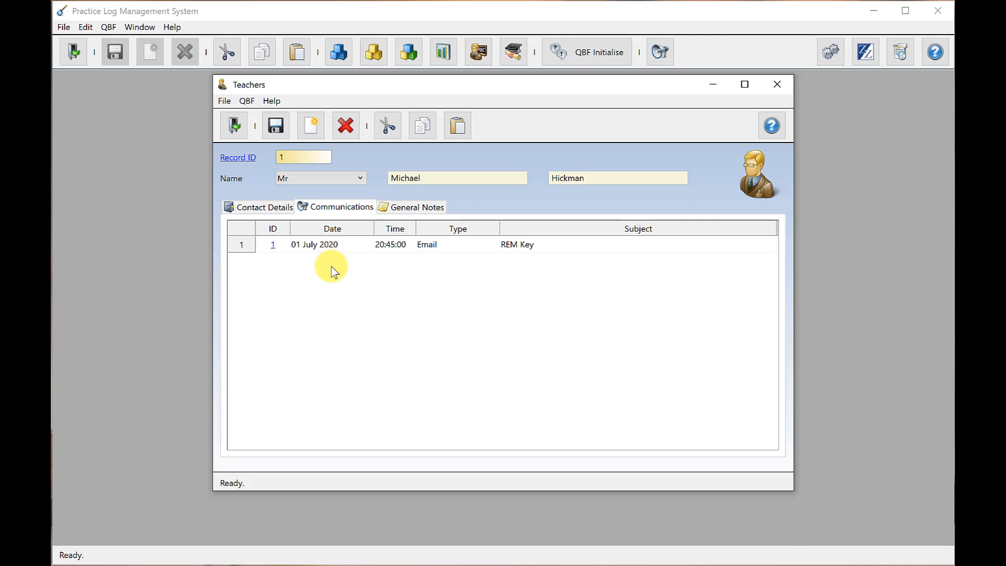
click(405, 209)
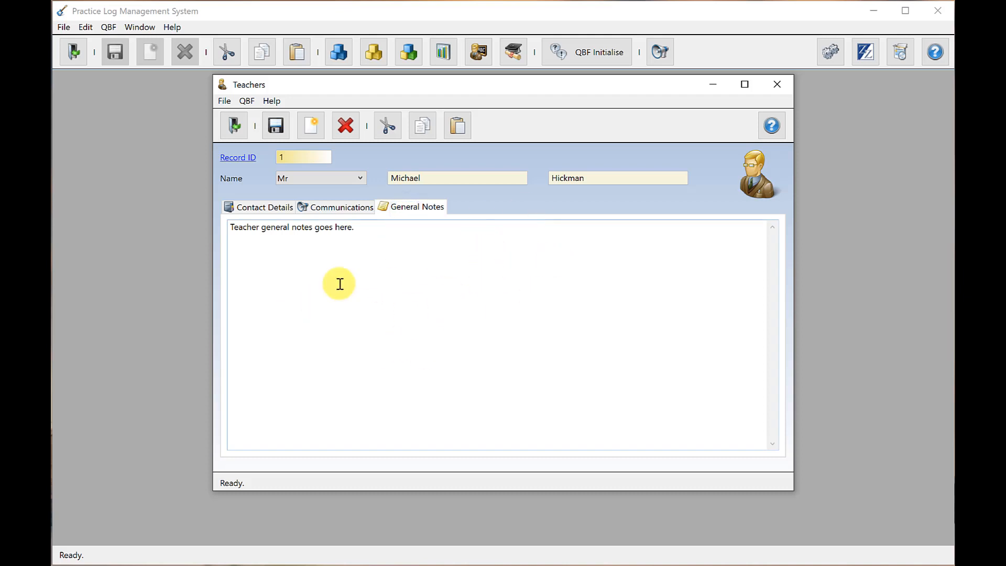
click(778, 88)
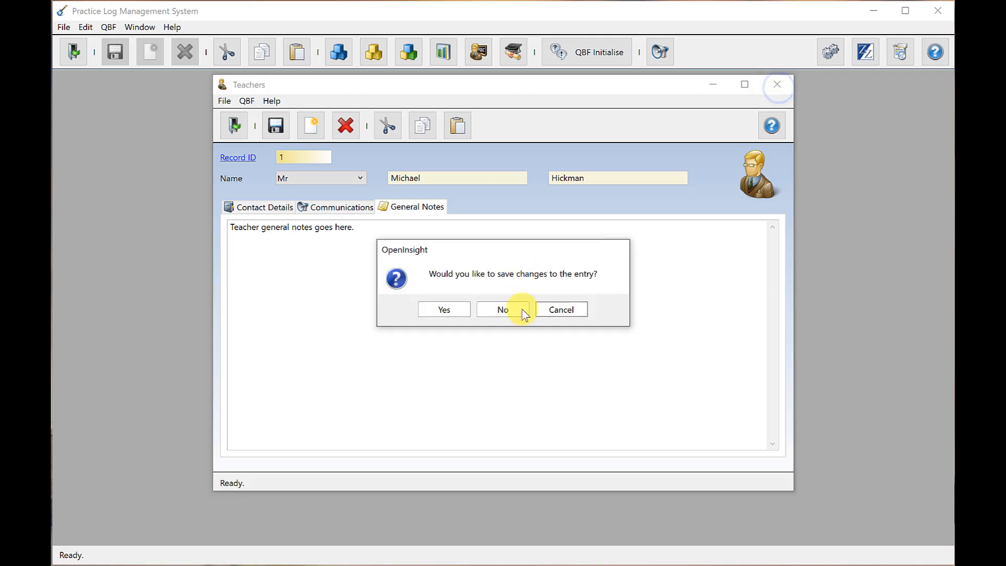
click(508, 313)
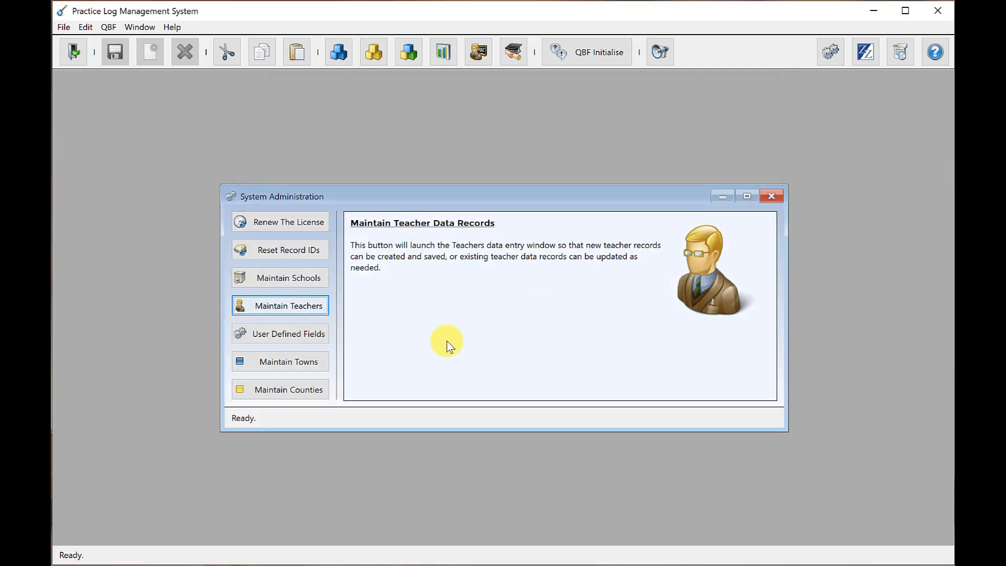
Review the administration option descriptions and the PEOPLE_TITLES user defined codes, and close the System Administration window.
mouse_move(278, 331)
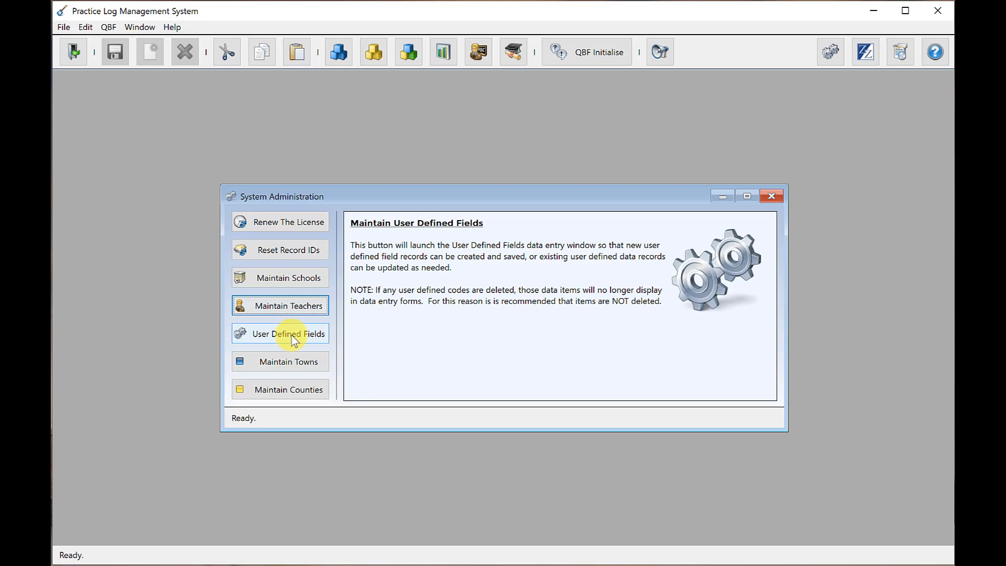
mouse_move(299, 365)
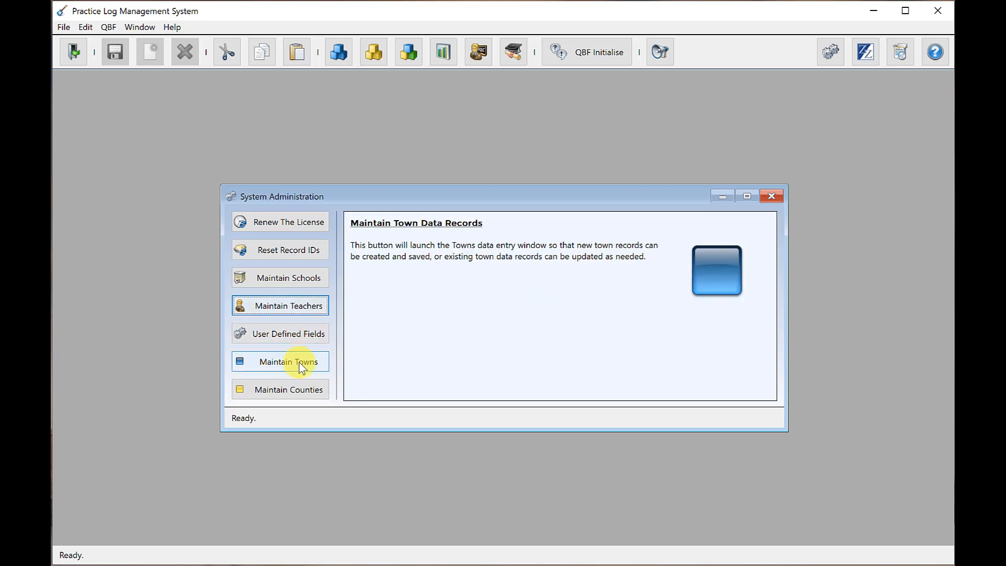
mouse_move(304, 395)
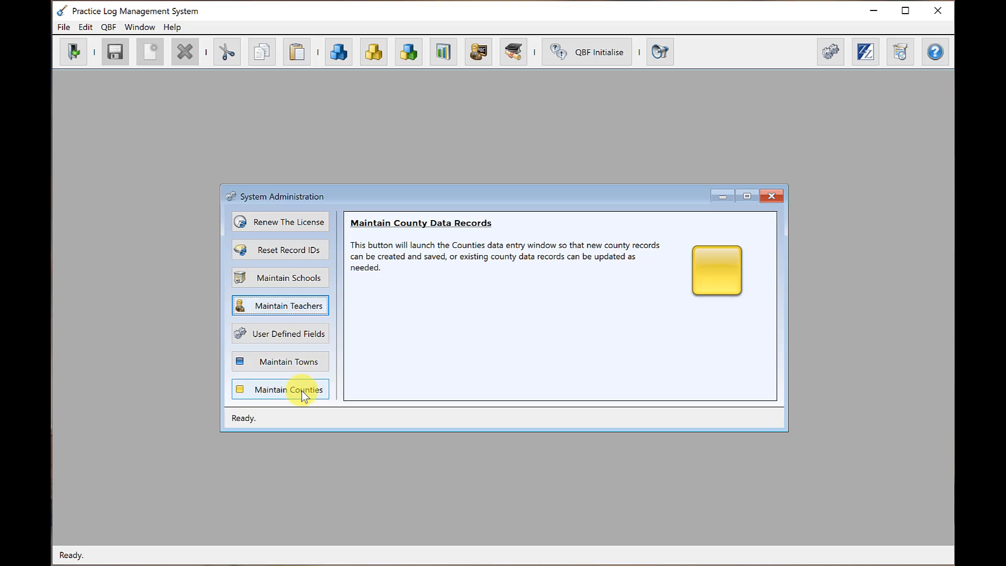
mouse_move(306, 340)
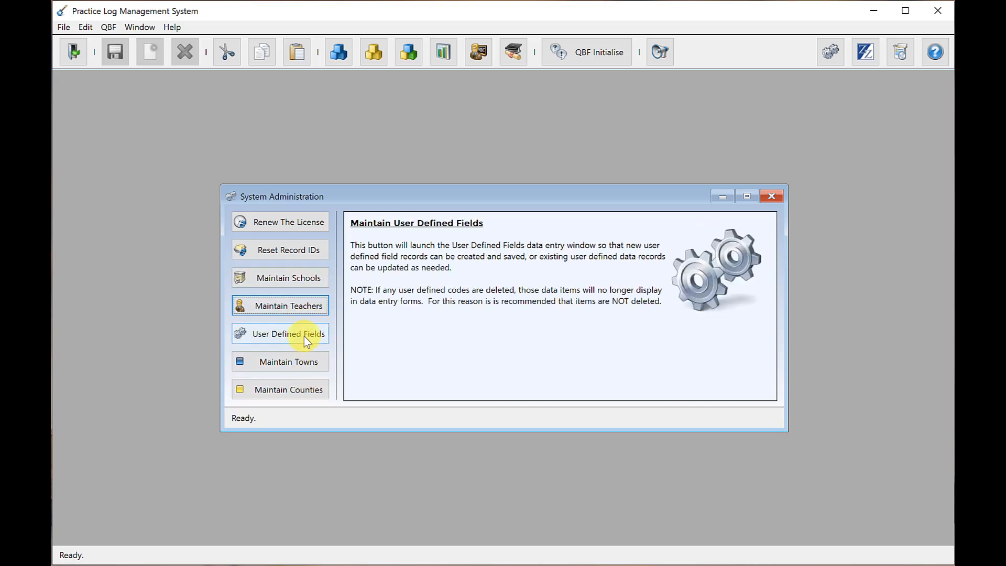
click(307, 339)
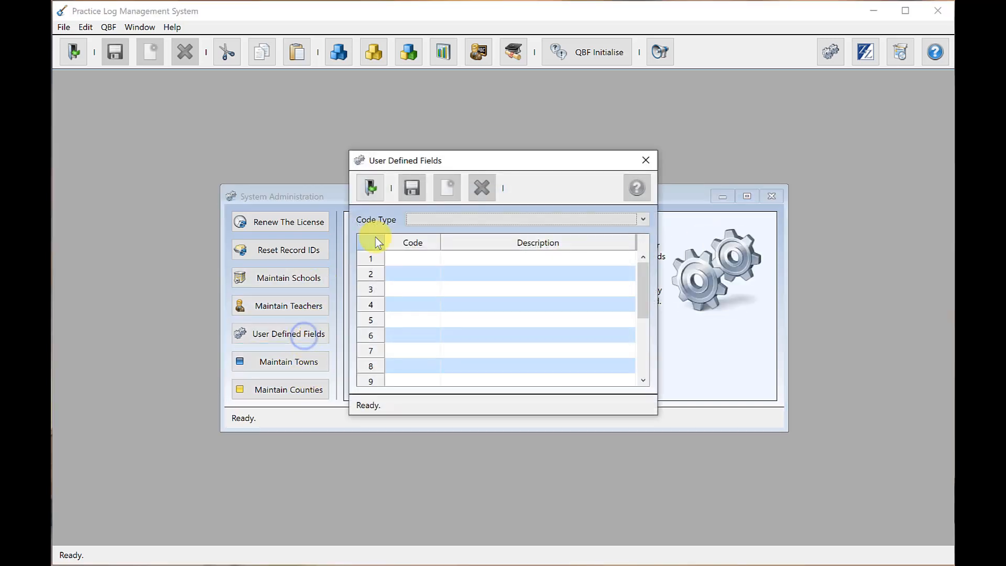
click(435, 221)
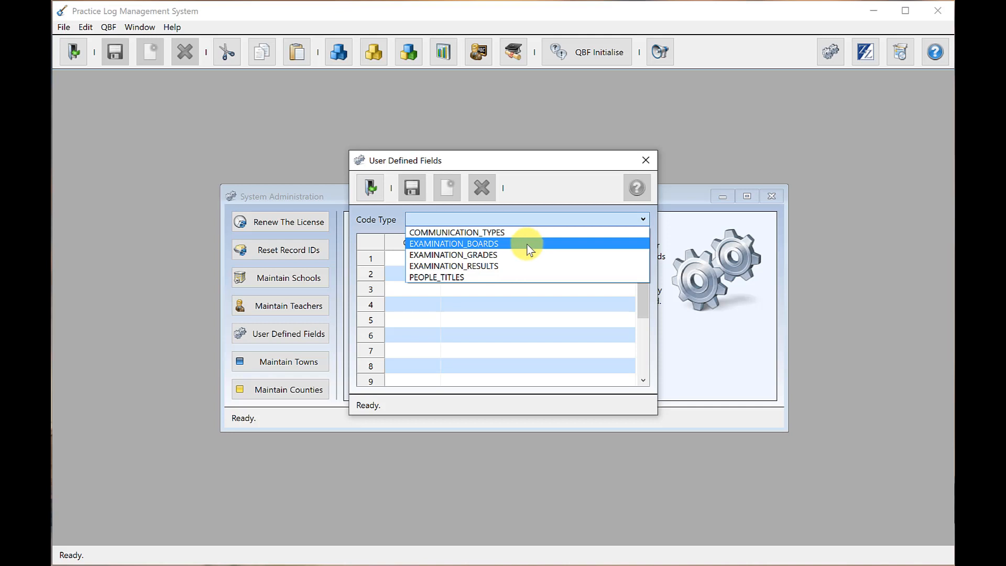
click(484, 277)
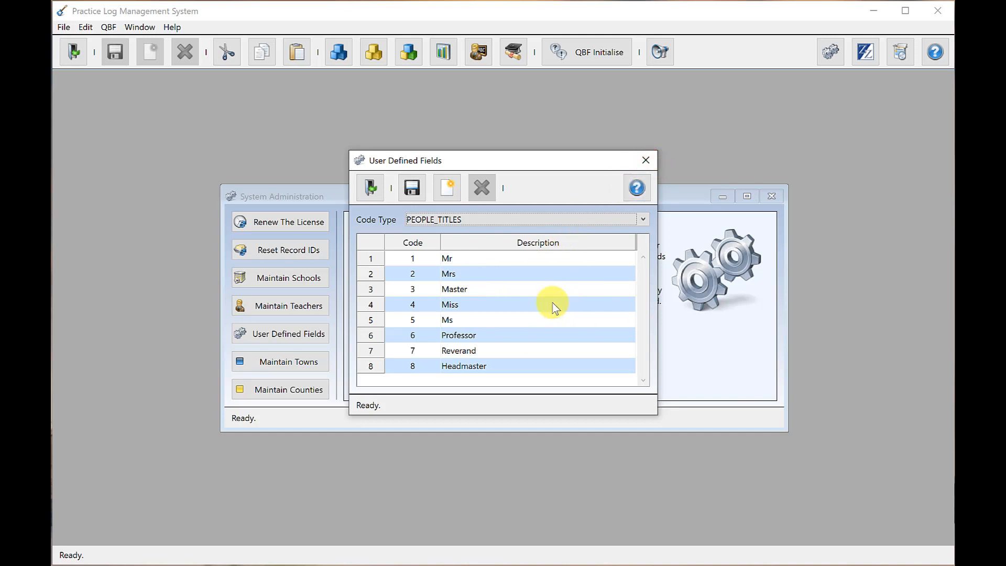
click(647, 160)
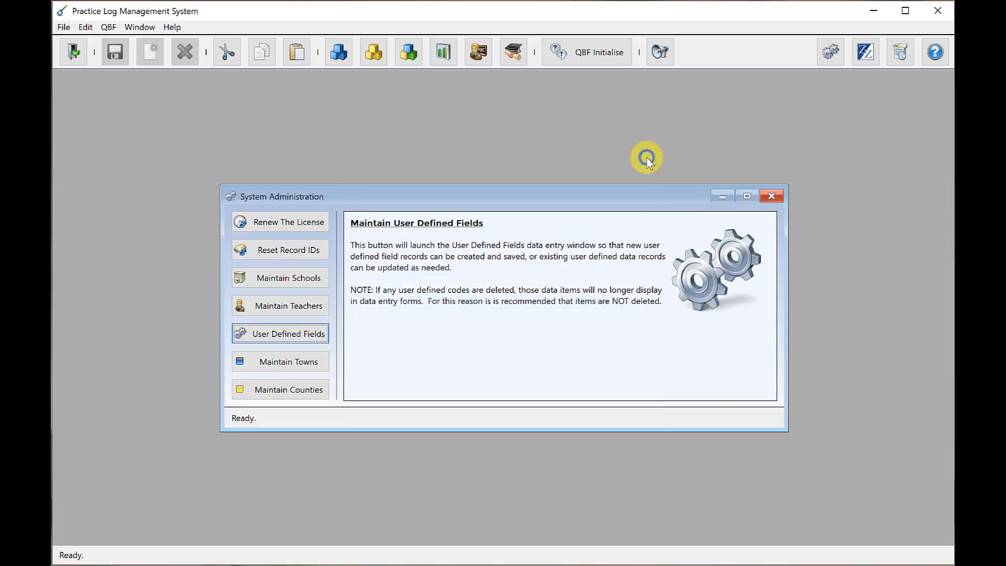
click(774, 198)
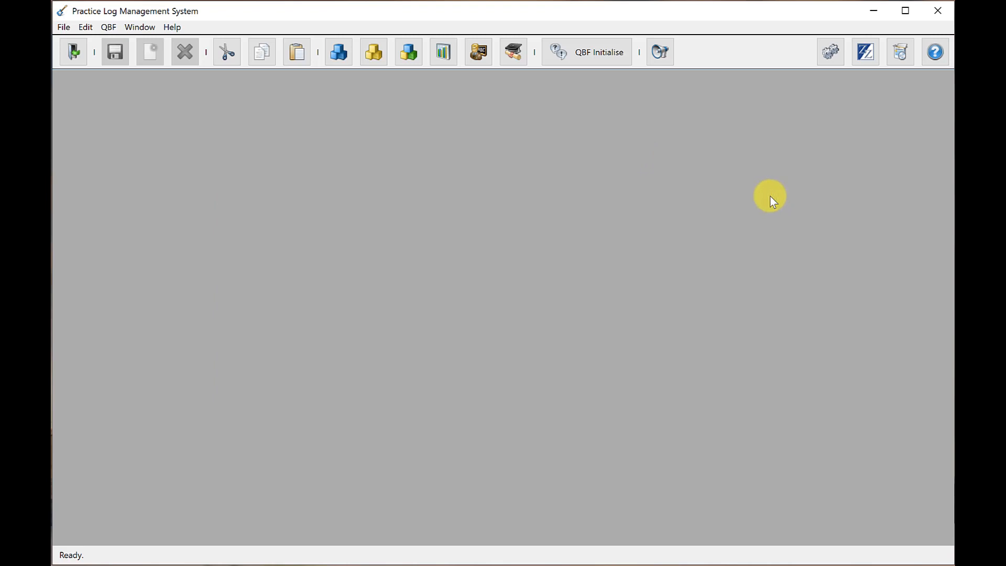
Open the Communications window and load the communication with Record ID 1.
click(660, 52)
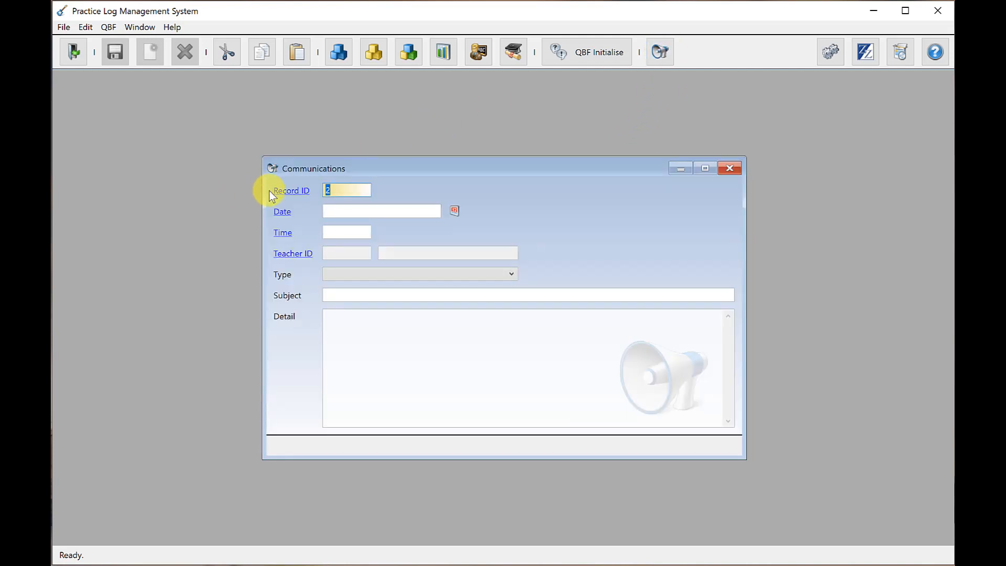
text(1)
key(Return)
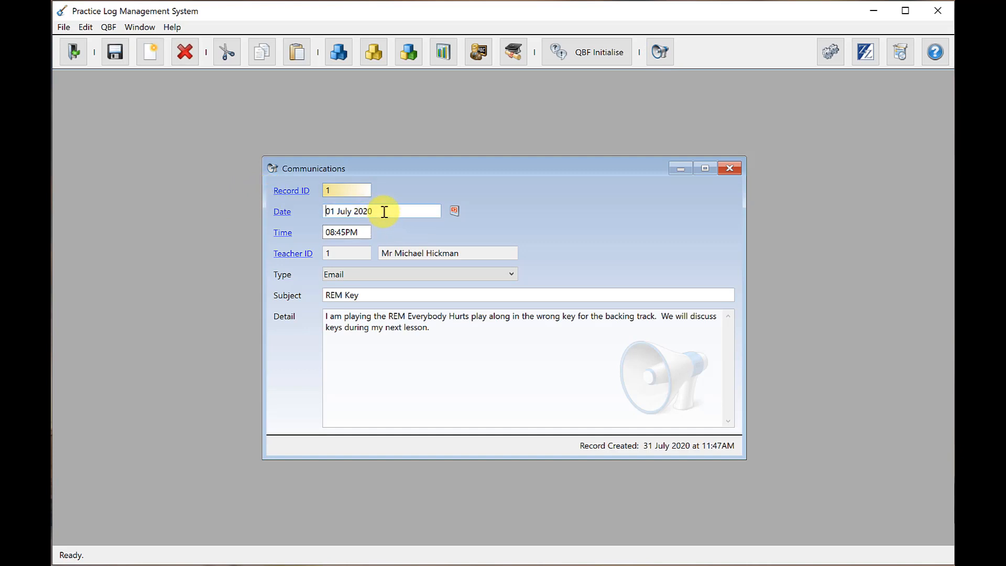
Review the communication's time, available types, subject and detail, and close the record.
click(362, 231)
click(358, 275)
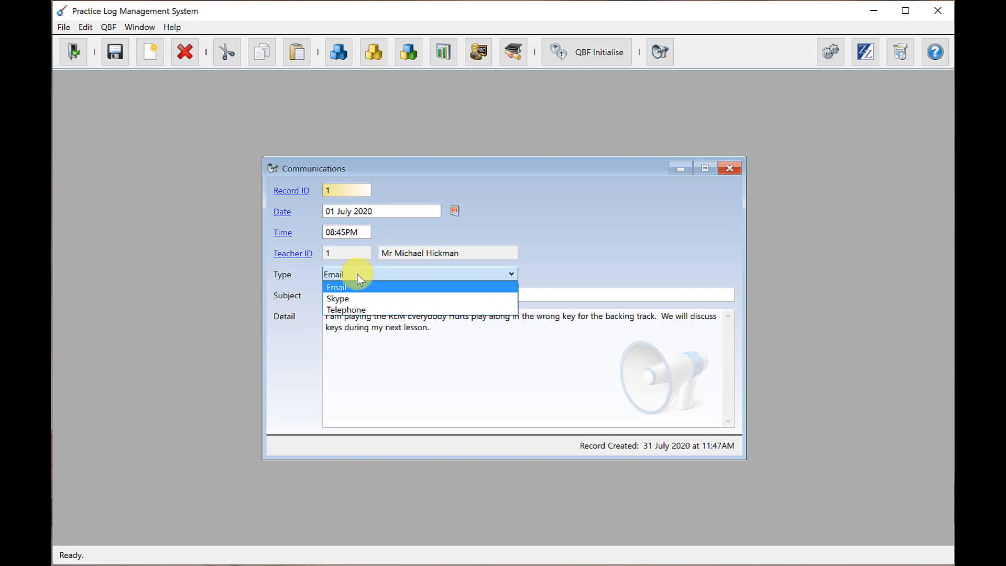
click(359, 275)
click(376, 295)
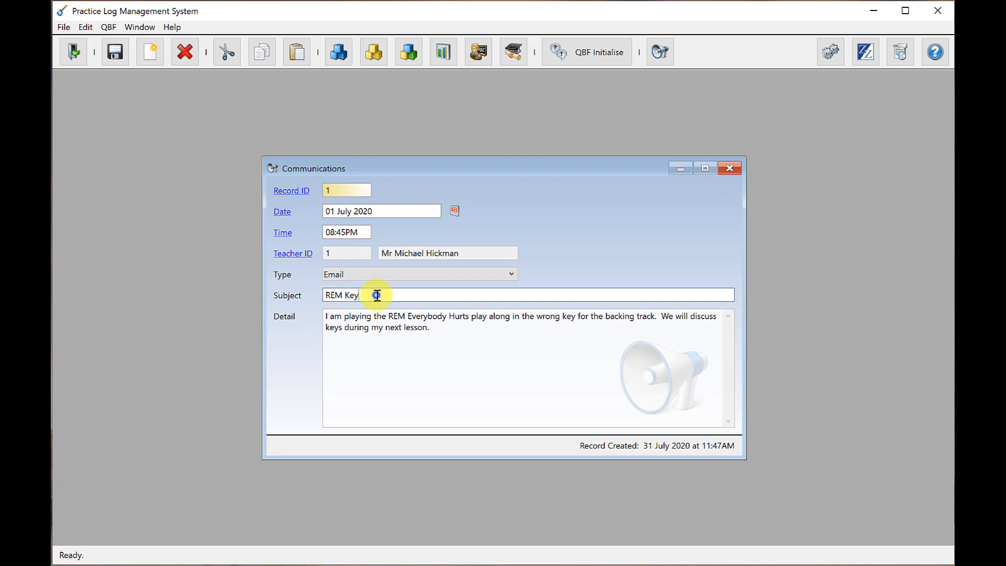
click(447, 341)
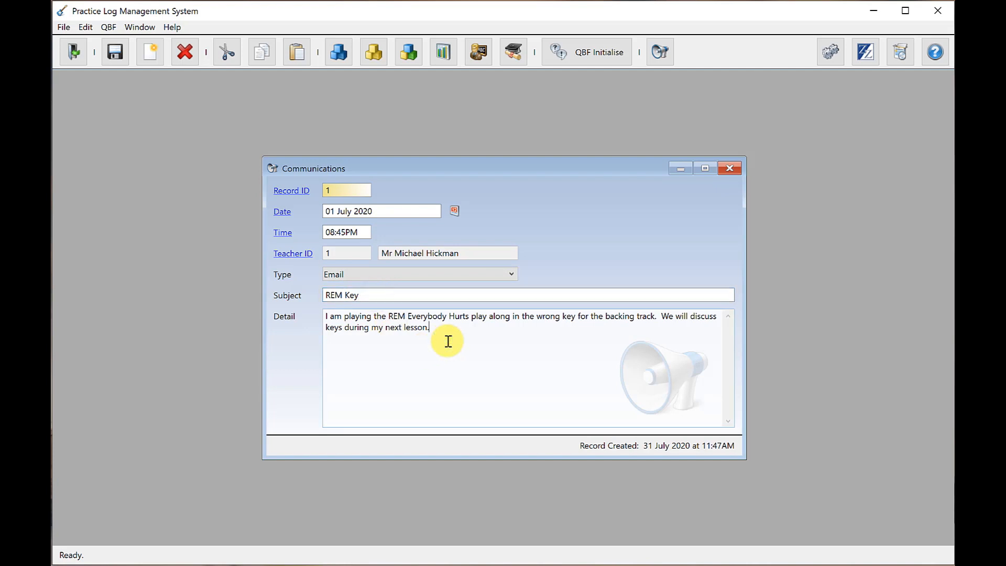
click(730, 168)
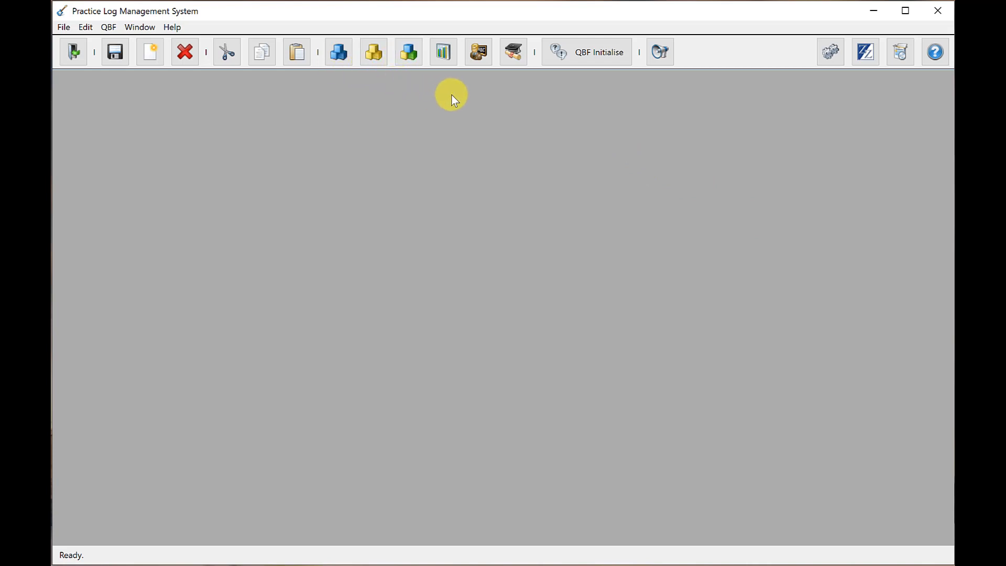
Load the lesson with Record ID 1, review its notes and homework, and close the Lessons window.
click(482, 62)
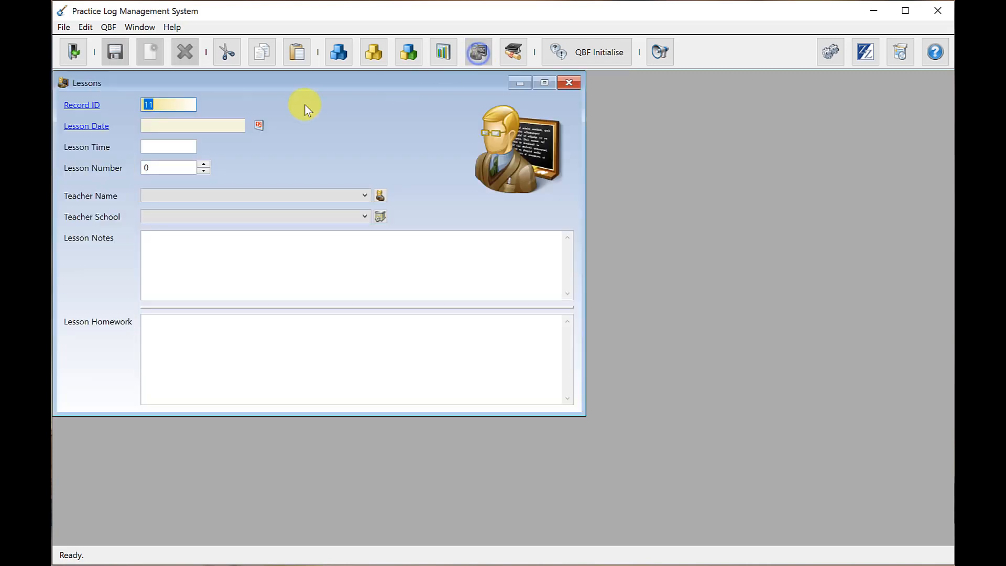
text(1)
key(Return)
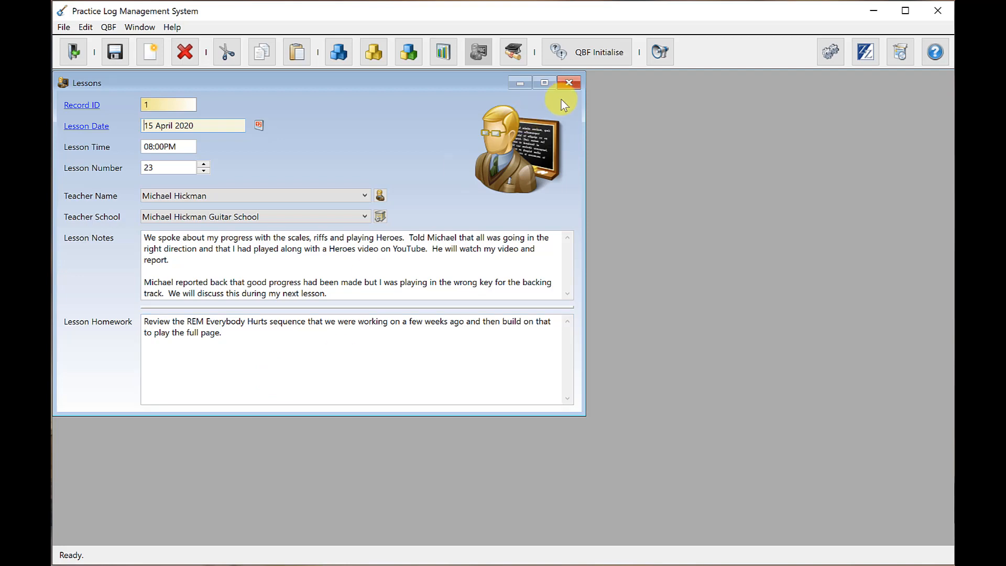
click(574, 85)
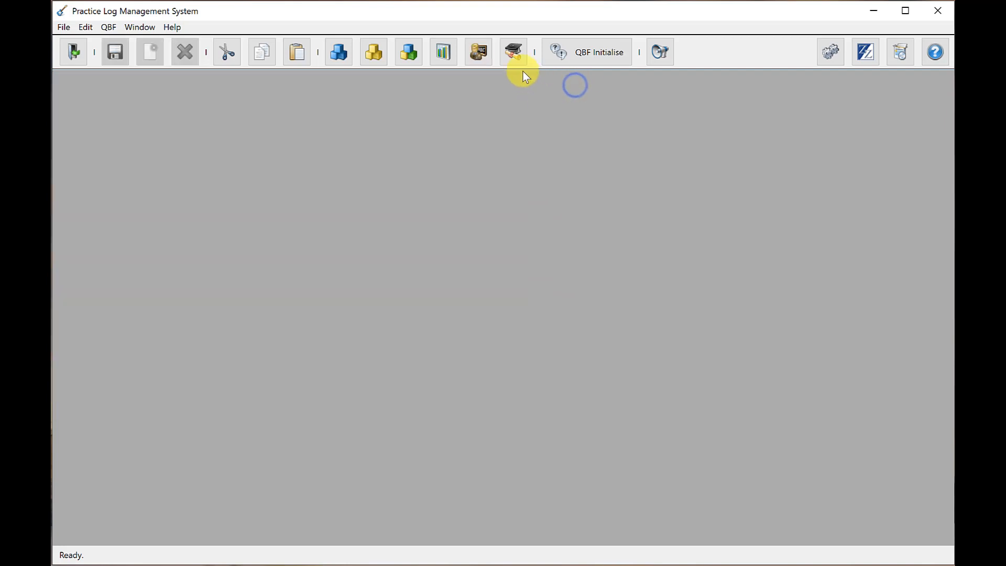
Open the Examinations window and load the examination with Record ID 1.
click(513, 52)
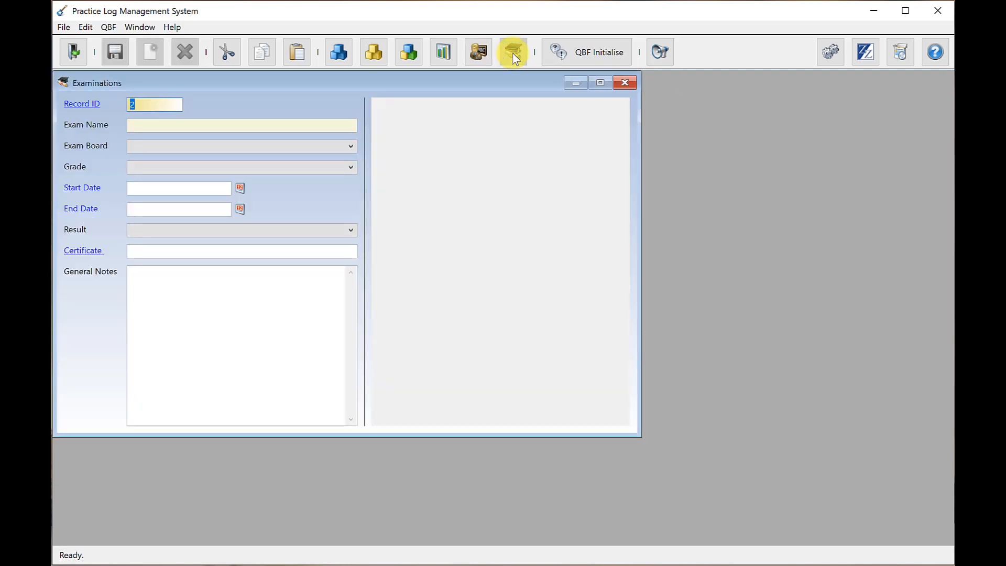
text(1)
key(Tab)
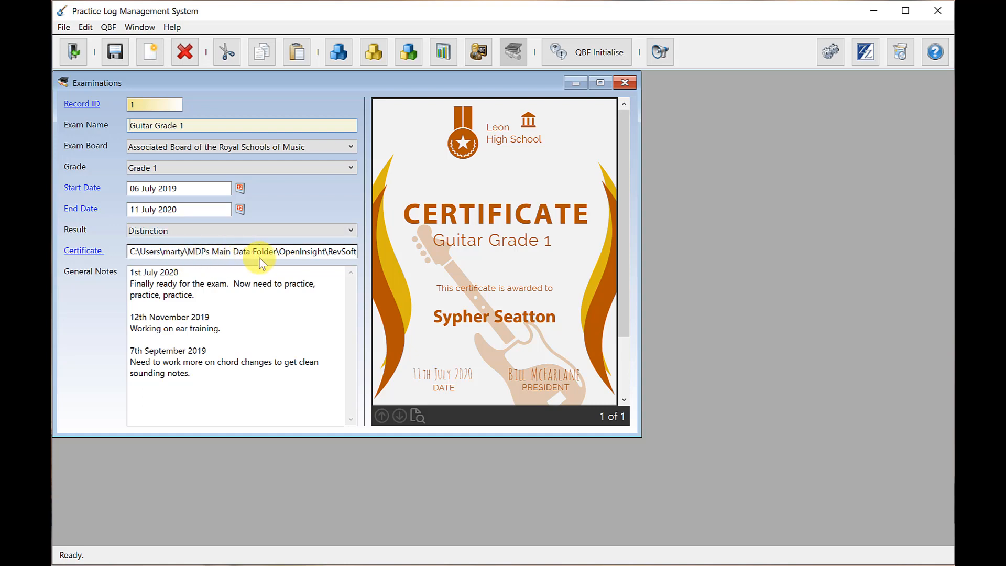
Inspect the certificate's file path, browse its documents folder without choosing a file, and maximise the Examinations window to view the certificate.
drag(130, 252, 353, 253)
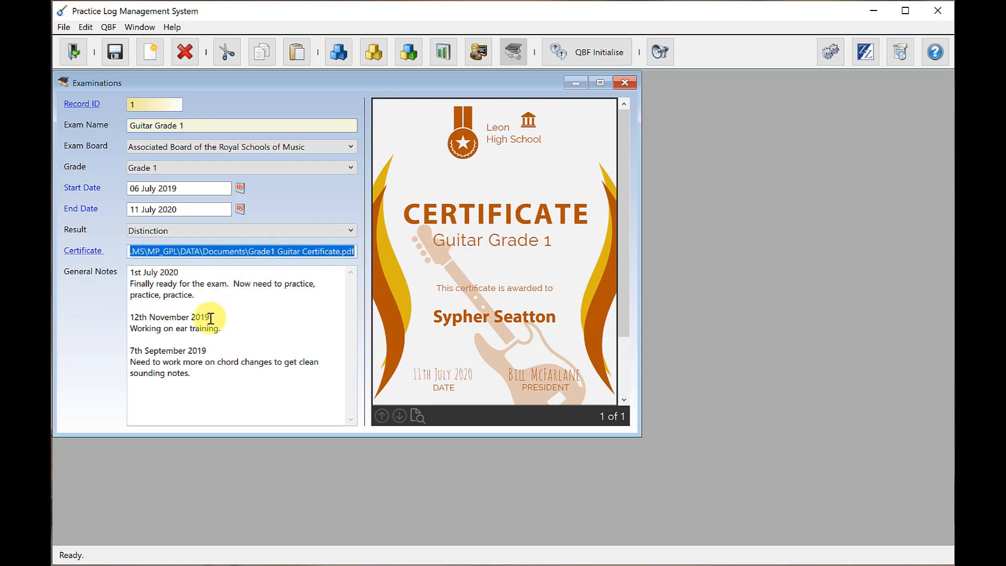
click(81, 250)
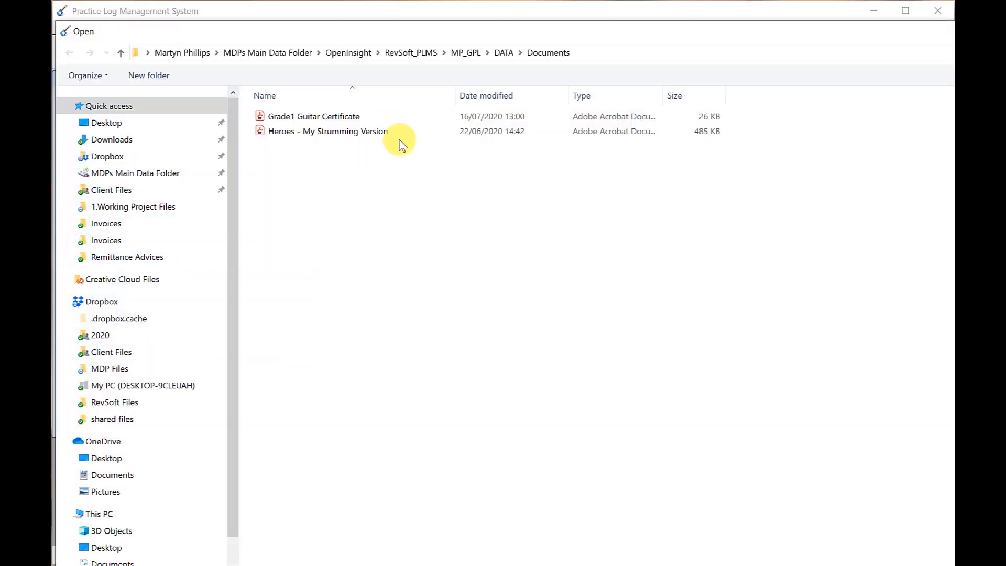
key(Escape)
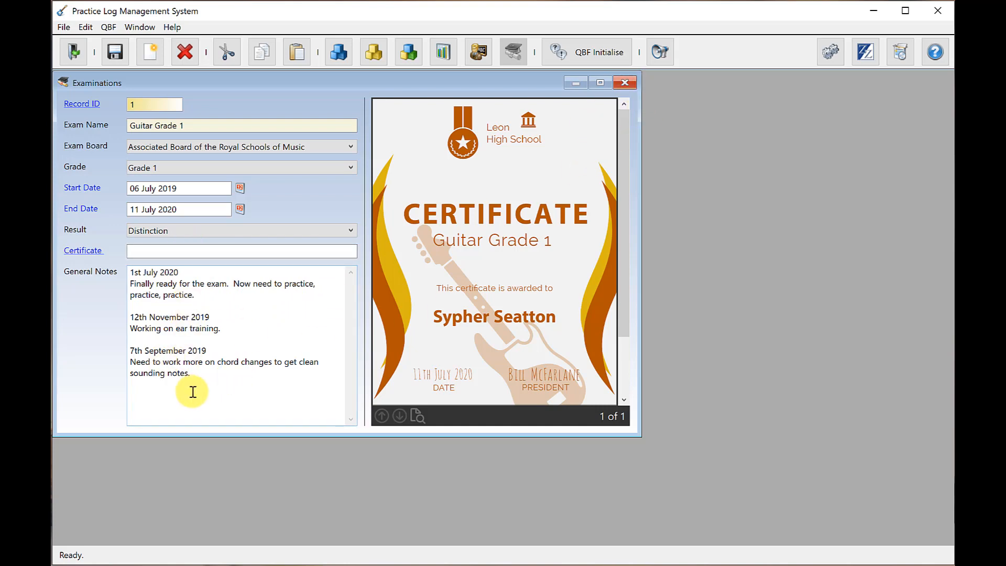
click(600, 84)
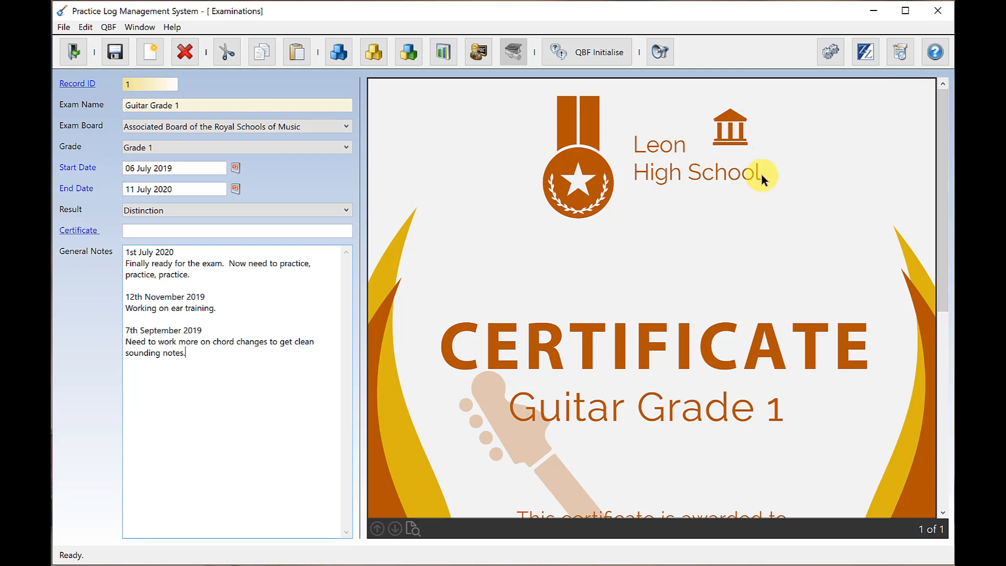
Load the practice item with Record ID 1 and view its description in the zoom window.
click(339, 52)
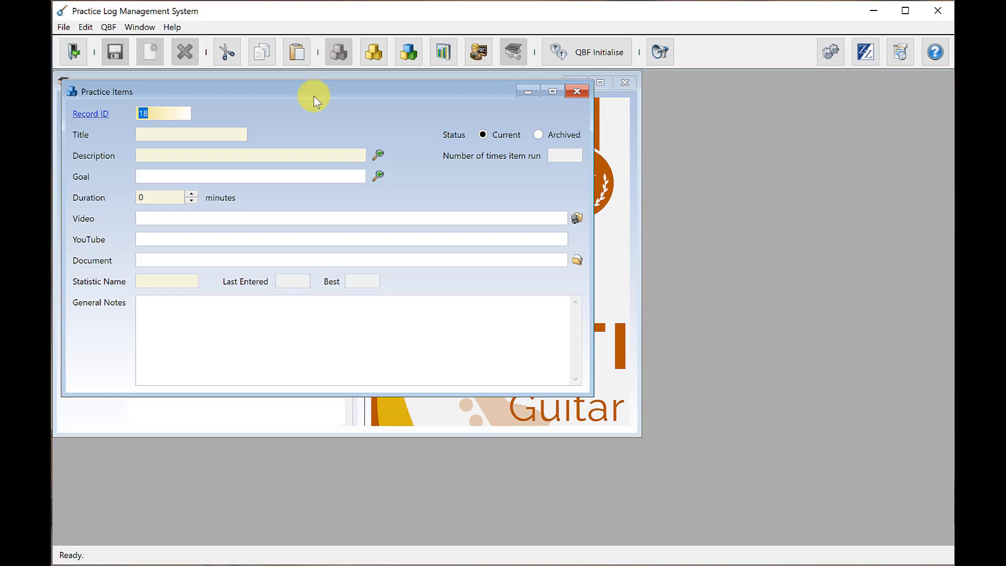
text(1)
key(Tab)
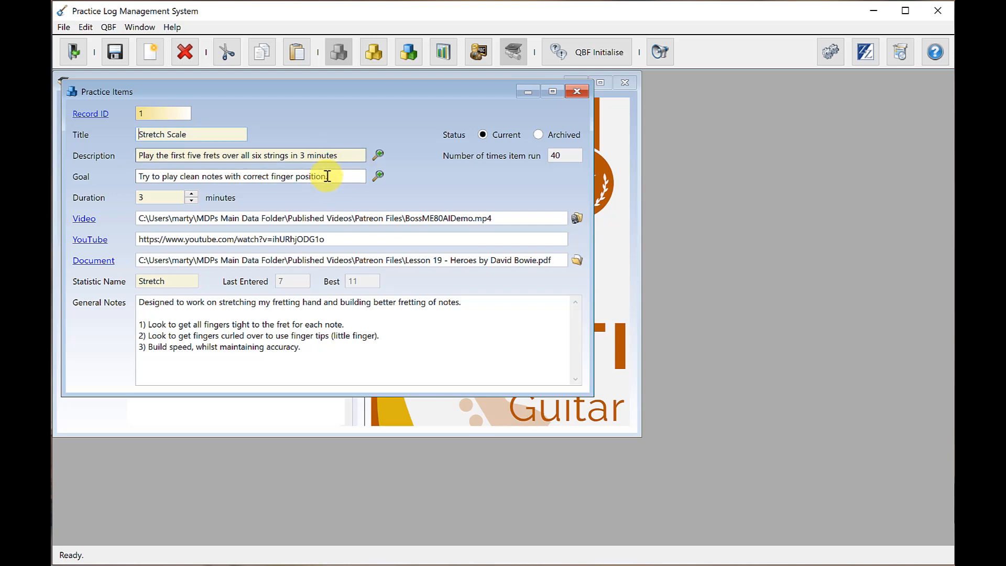
click(377, 154)
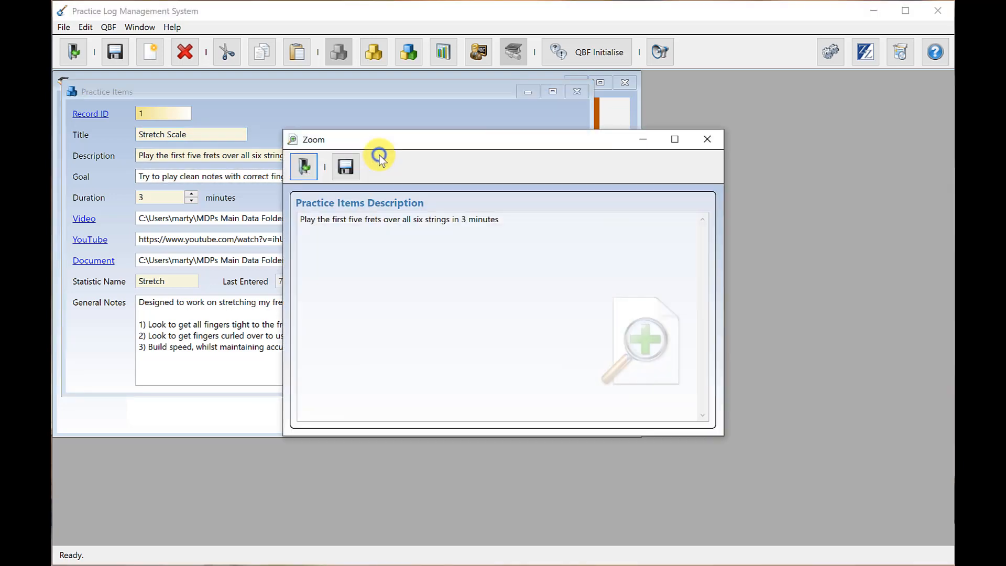
click(708, 140)
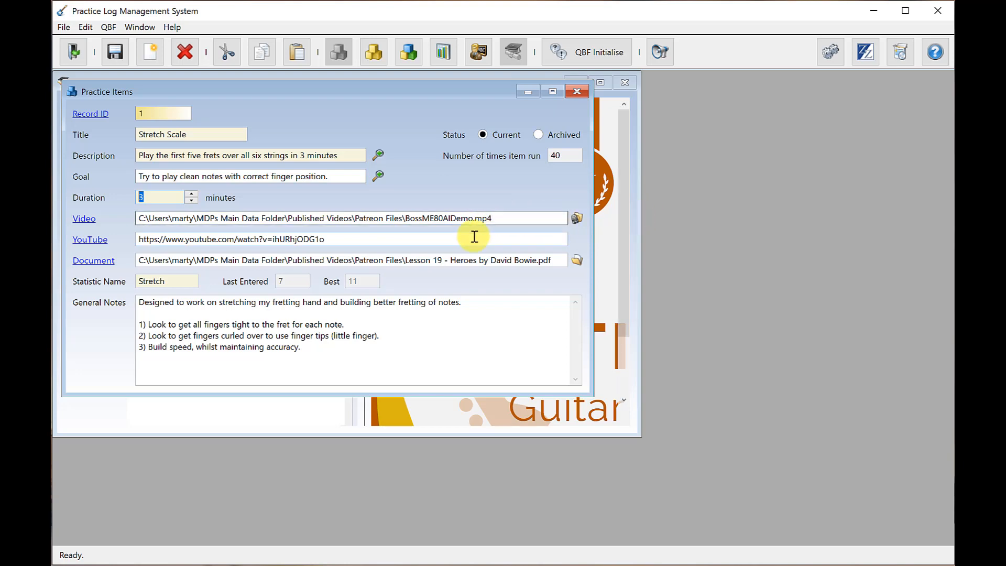
Preview the practice item's linked video file, and close the player and the video preview.
click(84, 219)
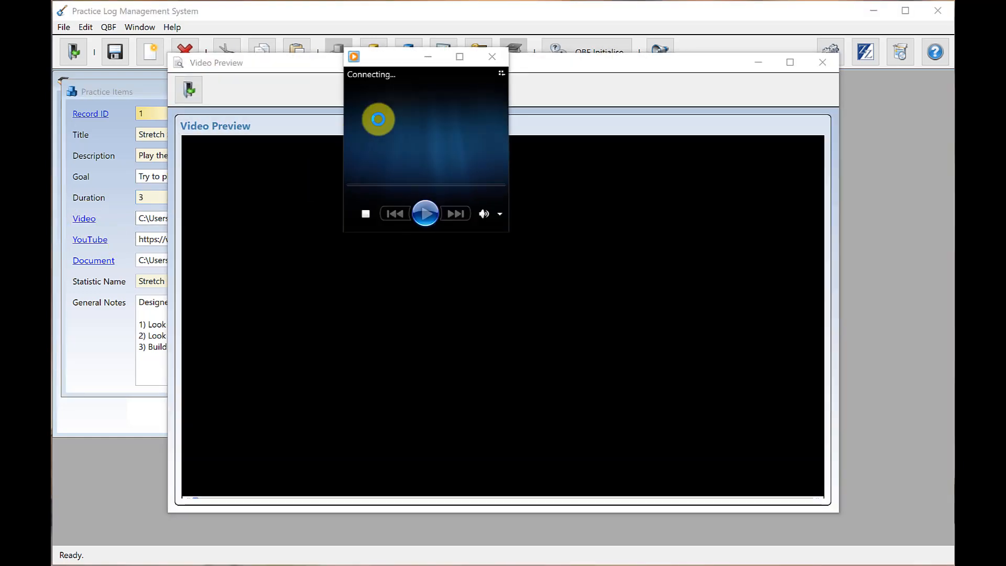
drag(449, 61, 316, 88)
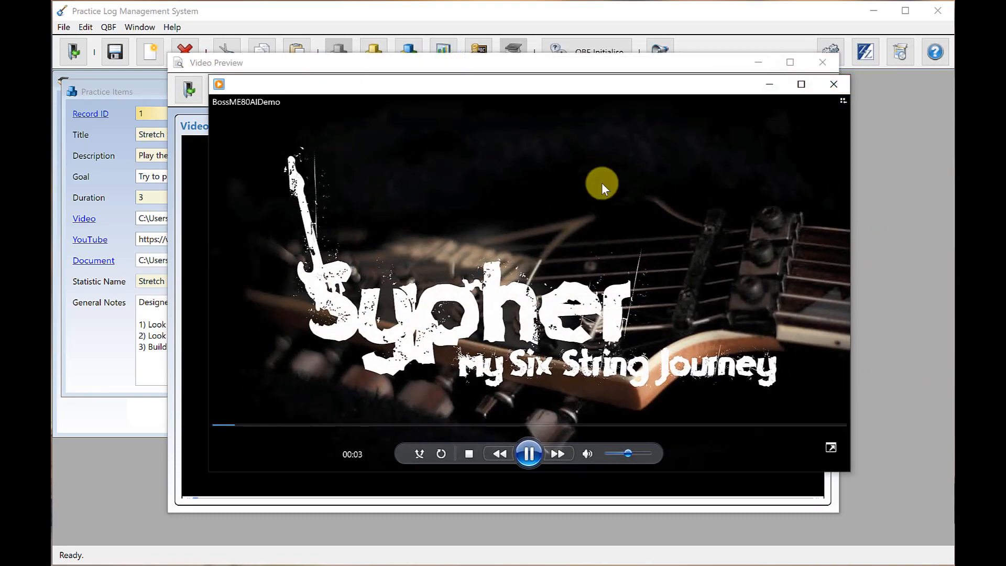
click(840, 84)
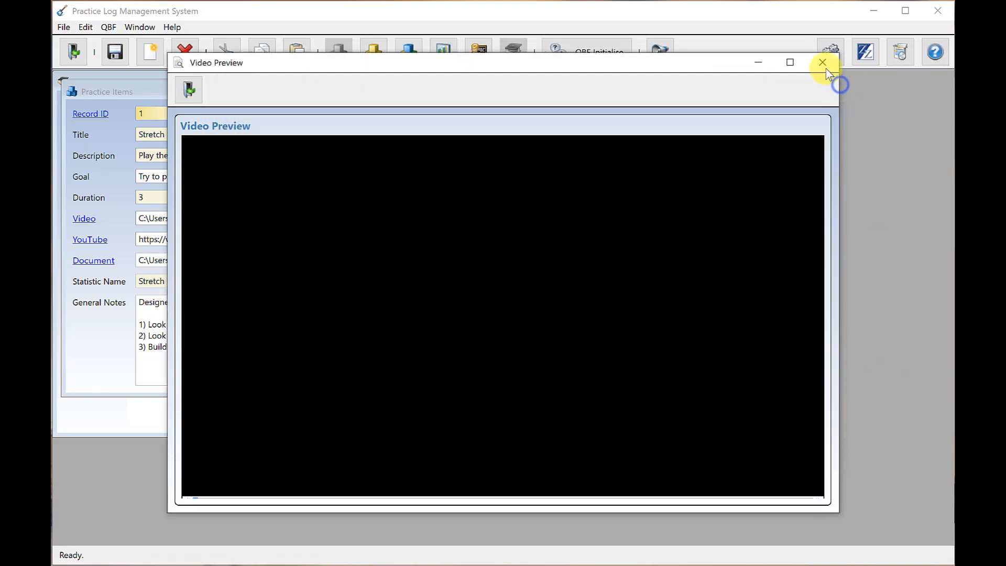
click(823, 63)
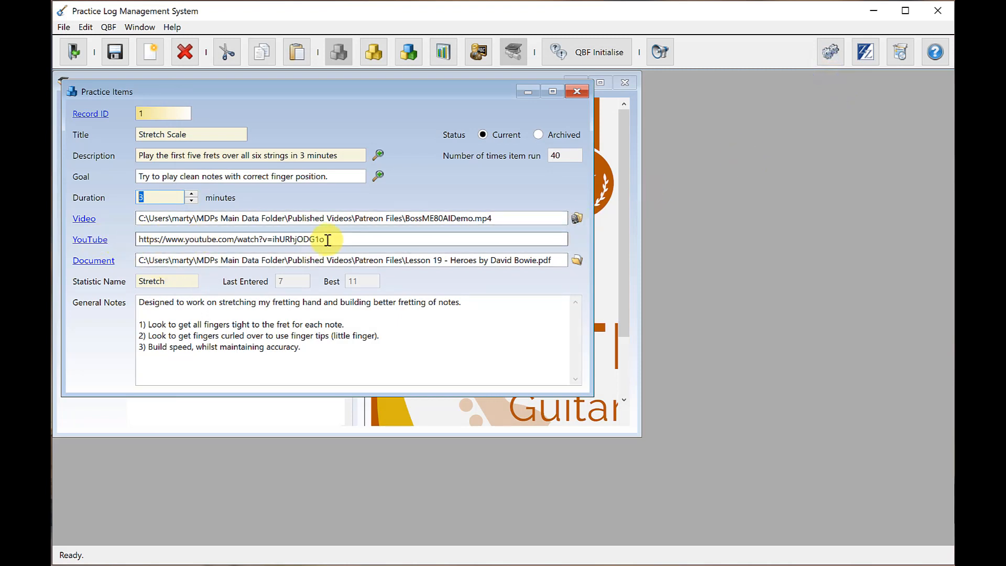
Preview the practice item's linked YouTube video and skip the advertisement.
click(92, 239)
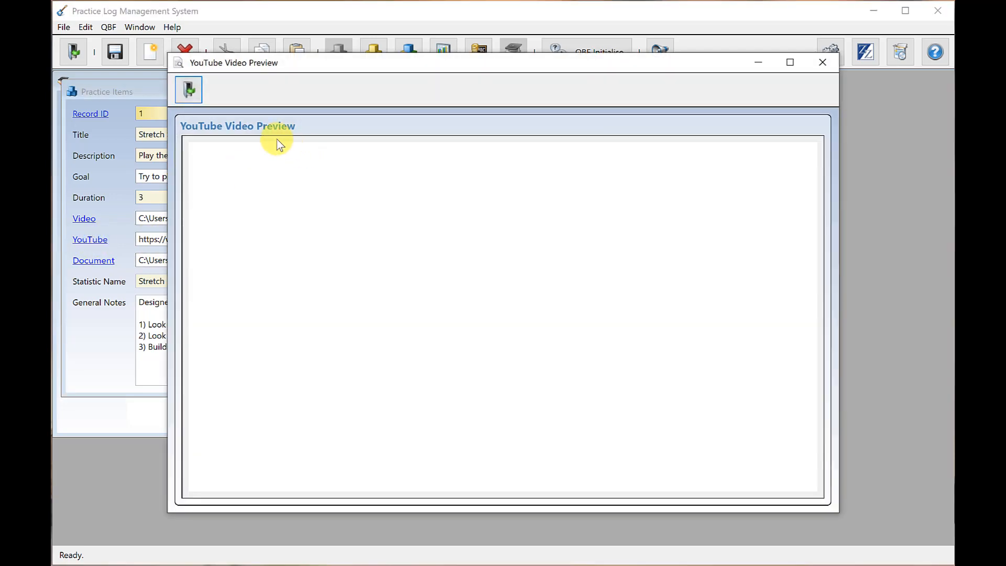
click(542, 250)
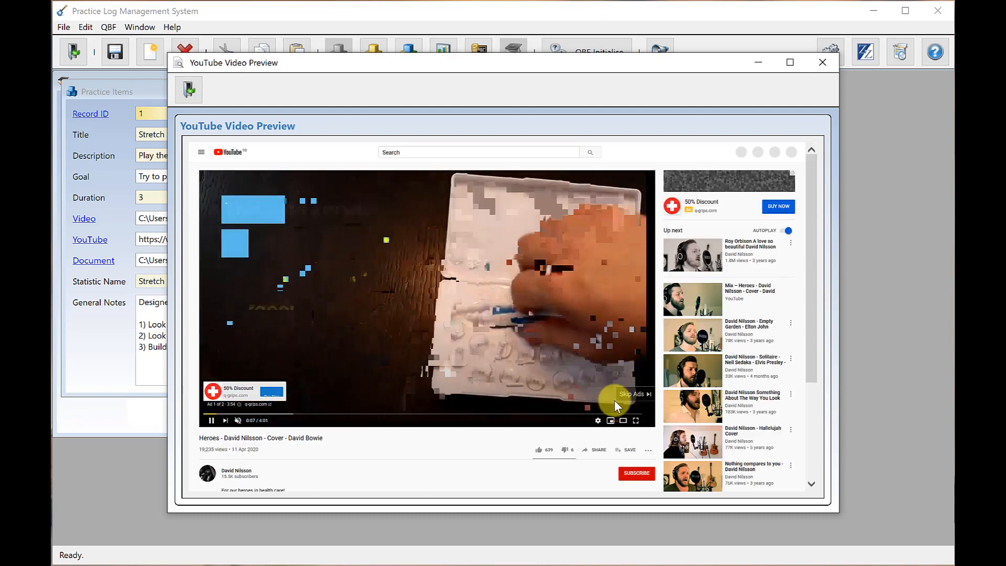
click(631, 395)
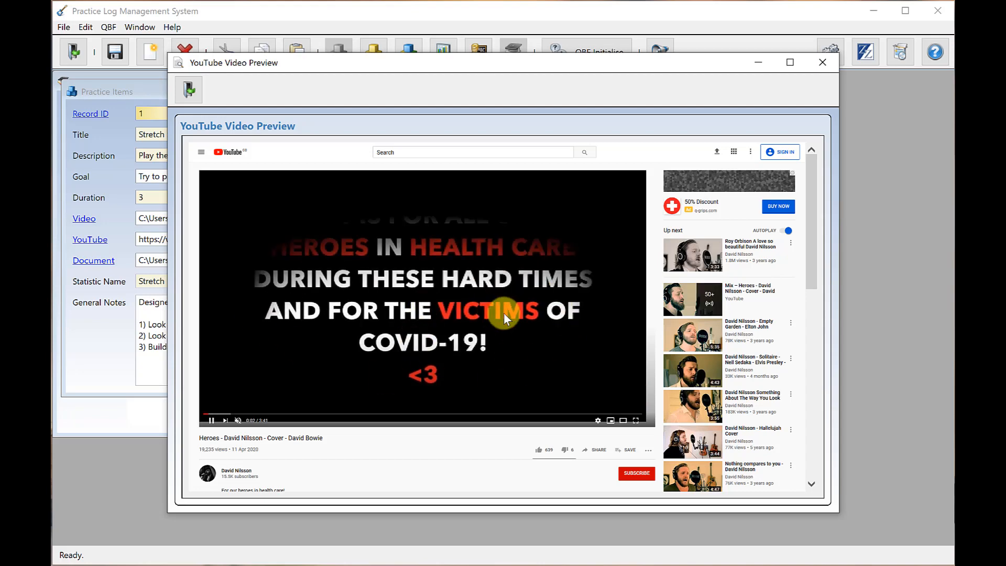
Close the YouTube video preview, then preview the practice item's linked PDF document, browse its pages and close the preview.
click(822, 62)
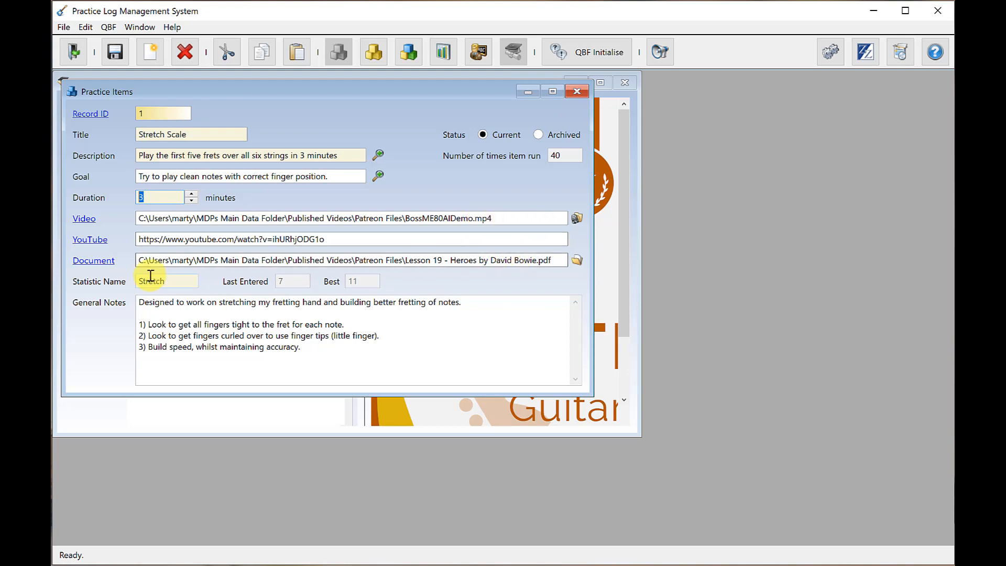
click(97, 261)
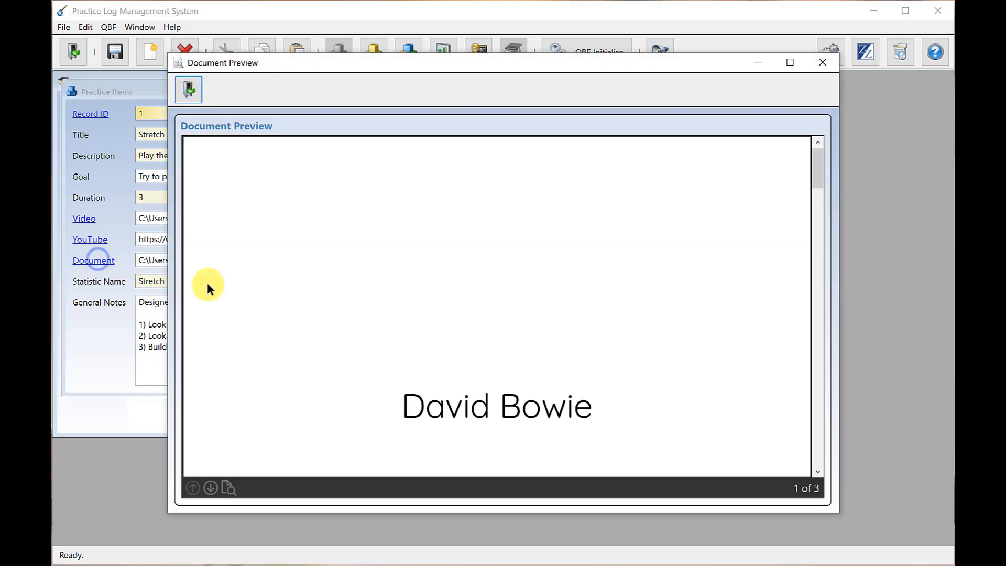
scroll(516, 278, down, 20)
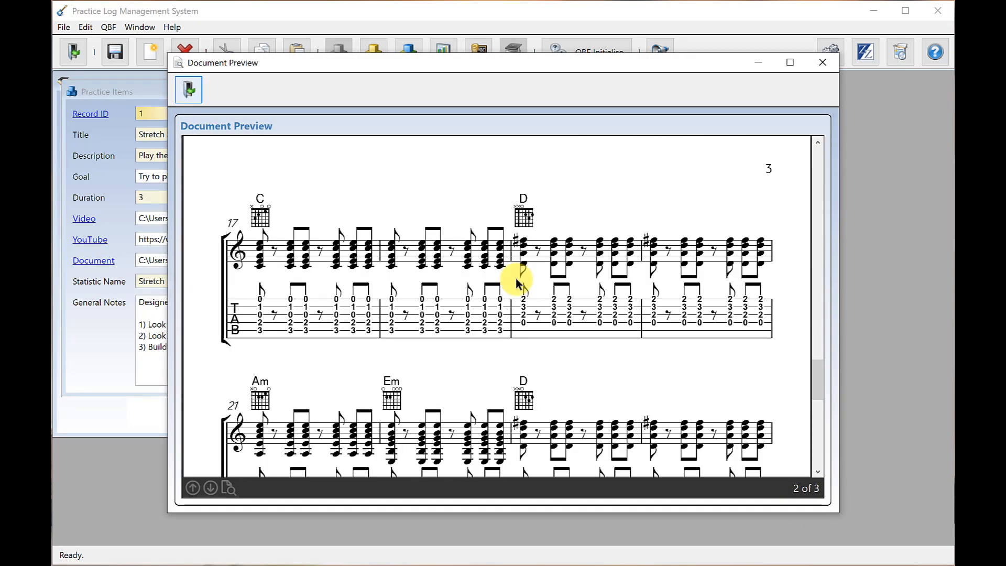
scroll(516, 278, up, 2)
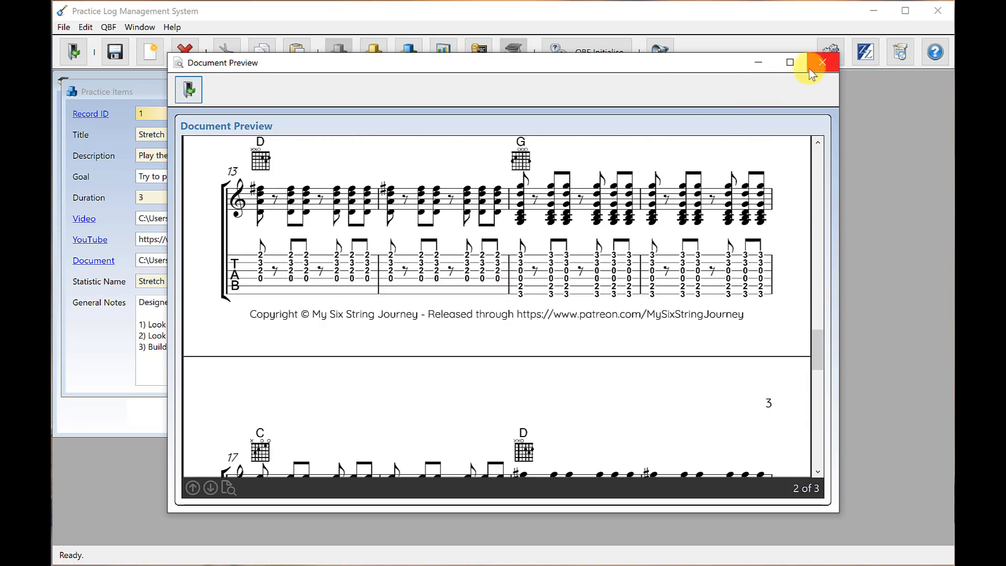
click(822, 63)
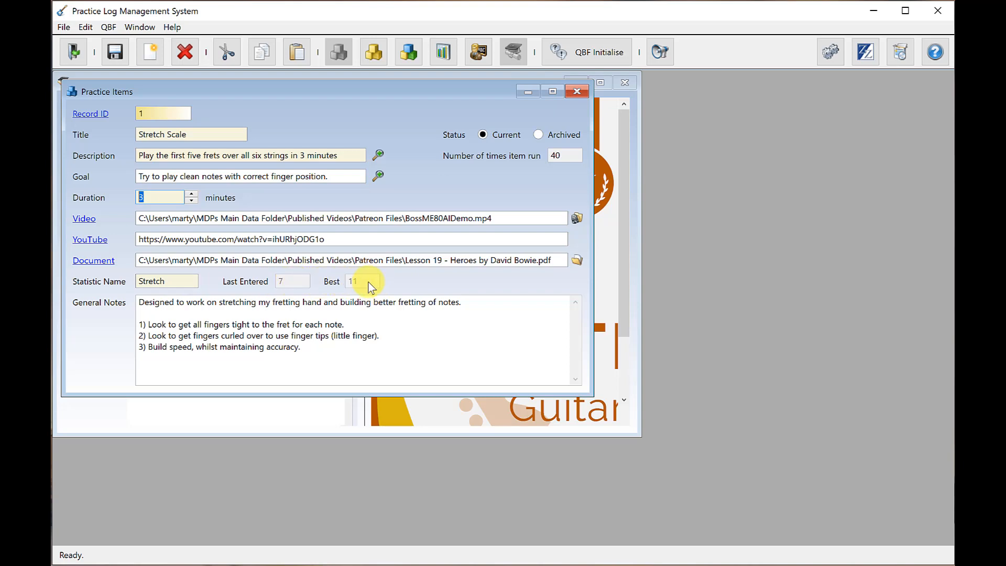
Review the practice item's general notes and number of times run, and close the Practice Items and Examinations windows.
drag(324, 360, 157, 298)
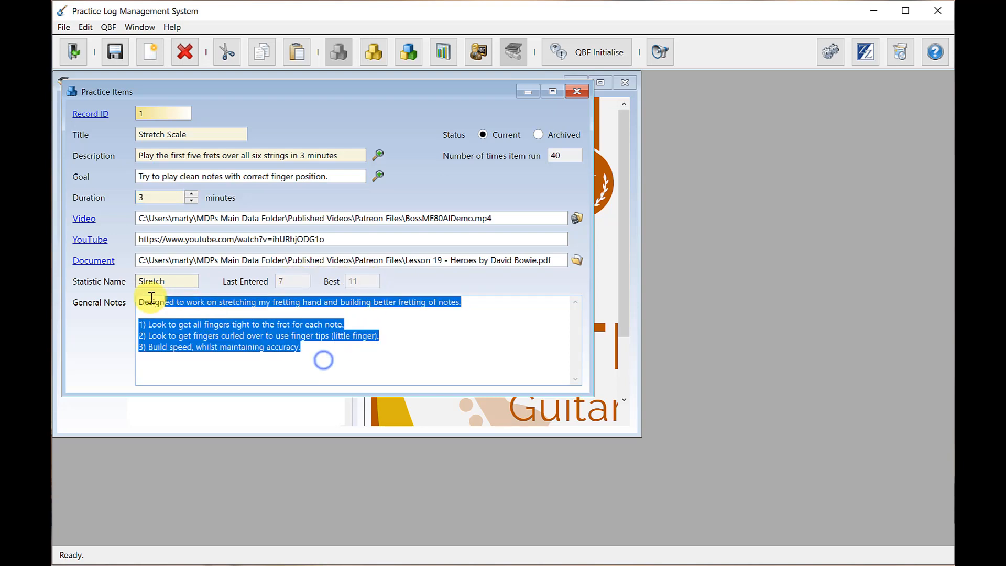
click(456, 333)
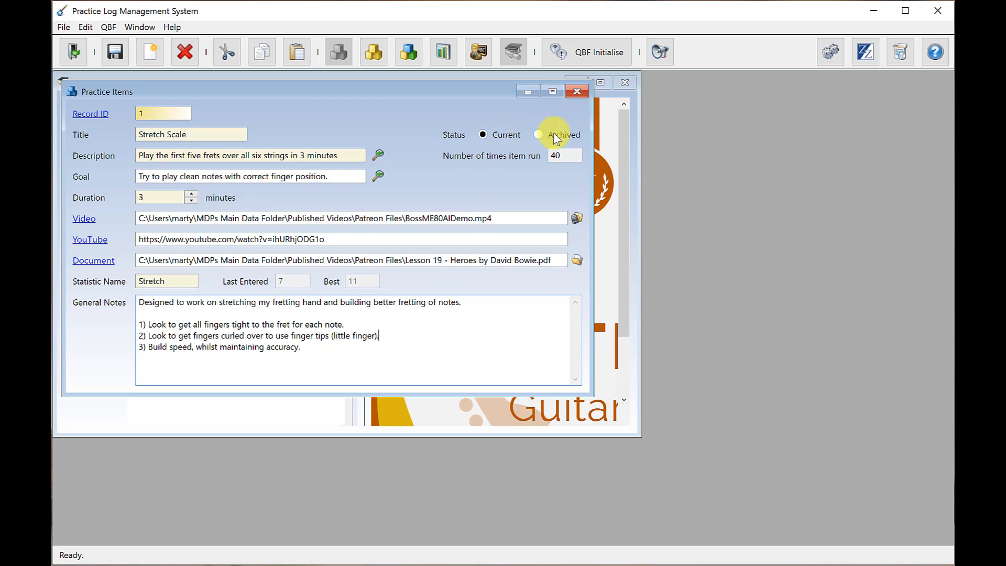
double_click(556, 155)
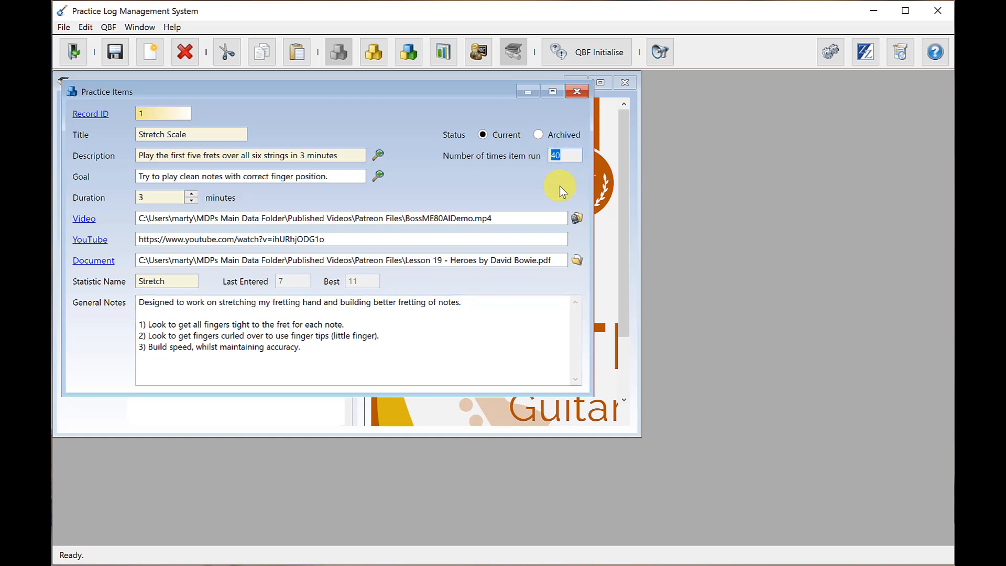
click(577, 92)
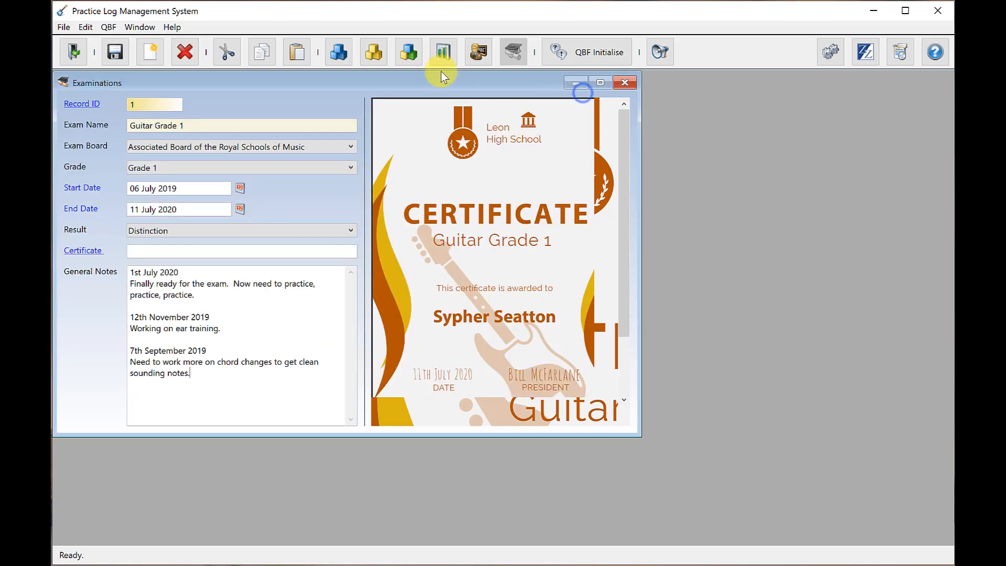
click(625, 83)
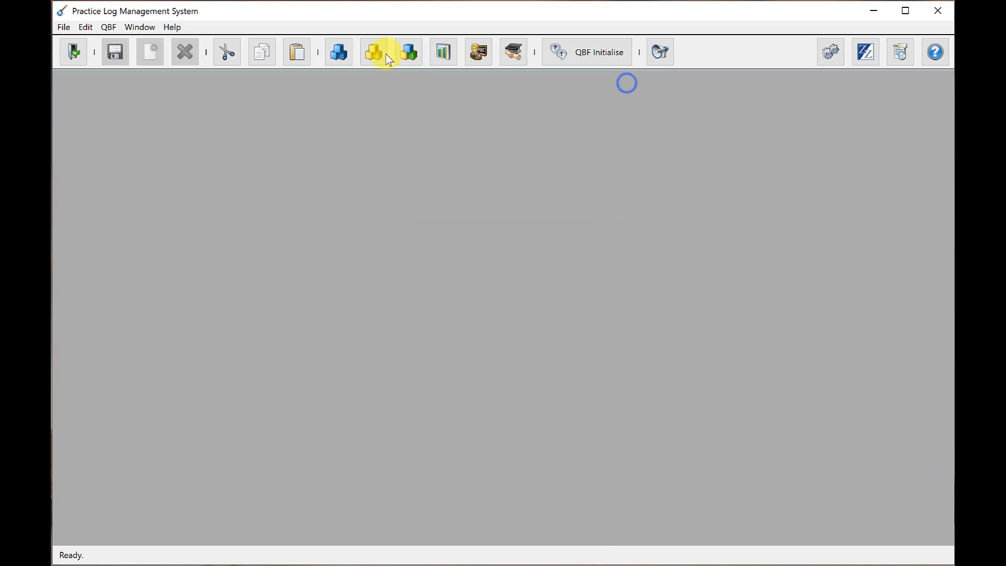
View the Lesson 22 practice routine and inspect the details of its Stretch Scale item, closing the item window.
click(372, 55)
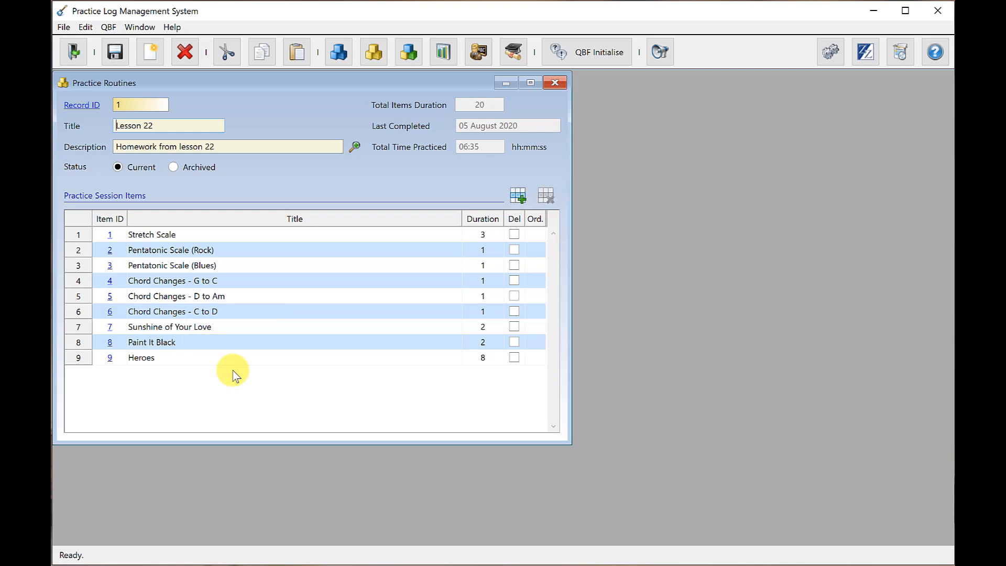
click(110, 236)
drag(275, 284, 370, 149)
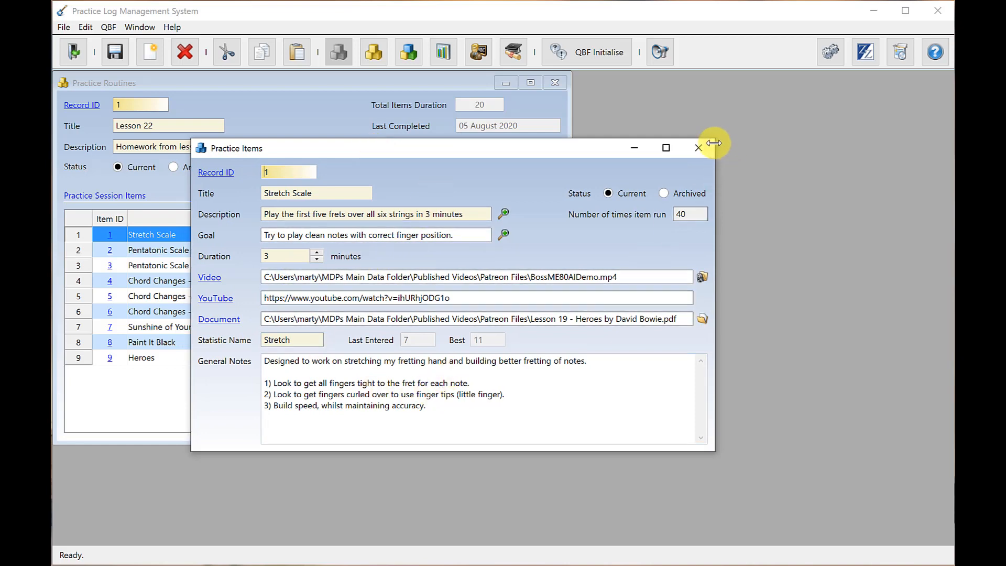
click(699, 148)
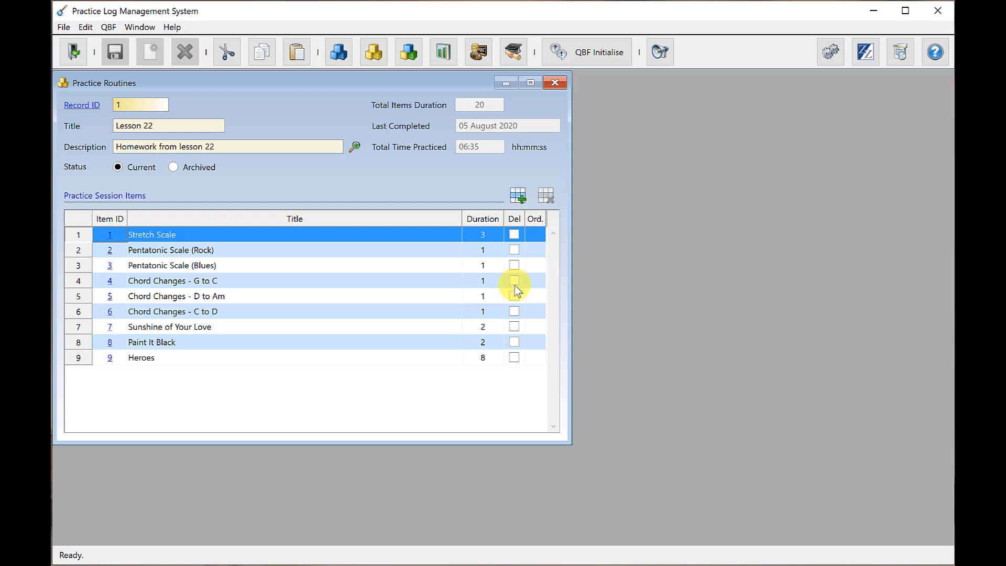
Remove the Heroes item from the Lesson 22 routine's practice session items.
click(514, 357)
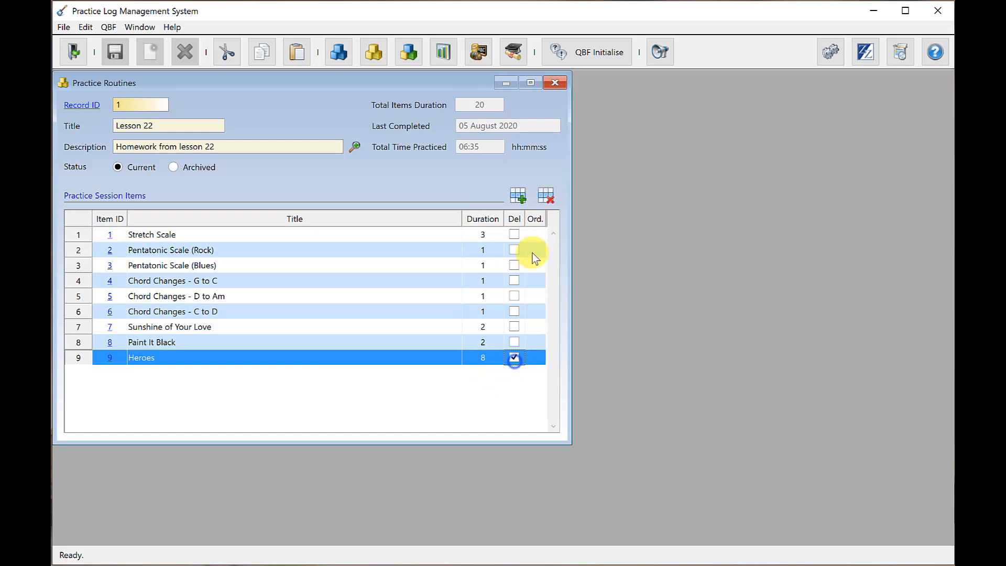
click(546, 196)
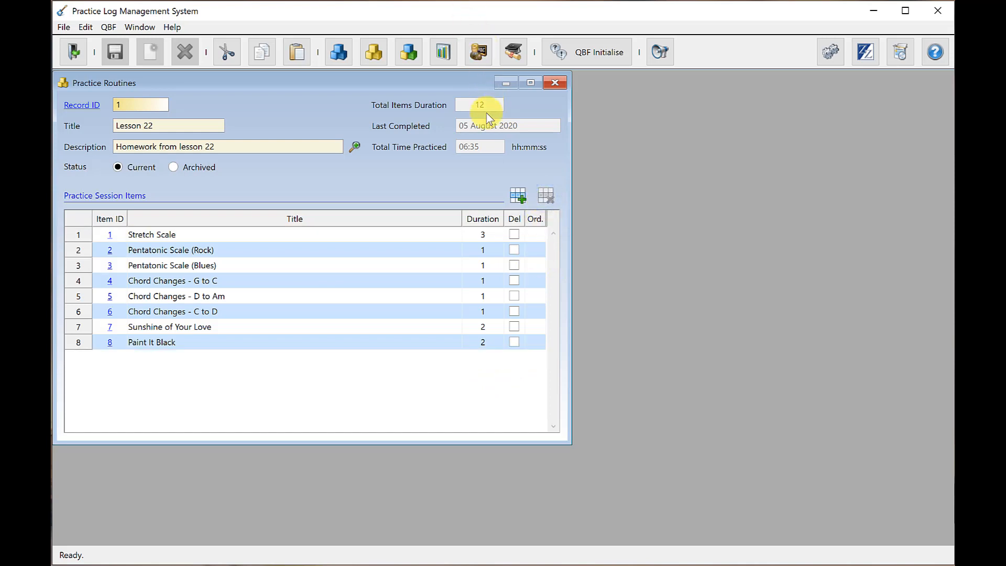
Number Stretch Scale, Pentatonic Scale (Blues), Chord Changes - D to Am and Sunshine of Your Love 1 to 4, and sort the items by order.
click(534, 235)
text(1)
click(535, 264)
text(2)
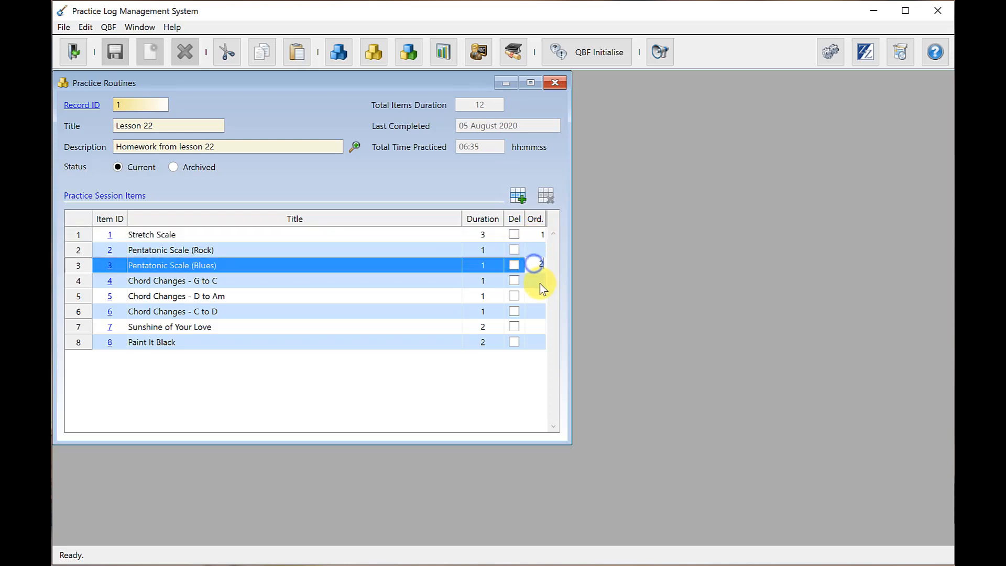
click(533, 296)
text(3)
click(533, 327)
text(4)
click(535, 219)
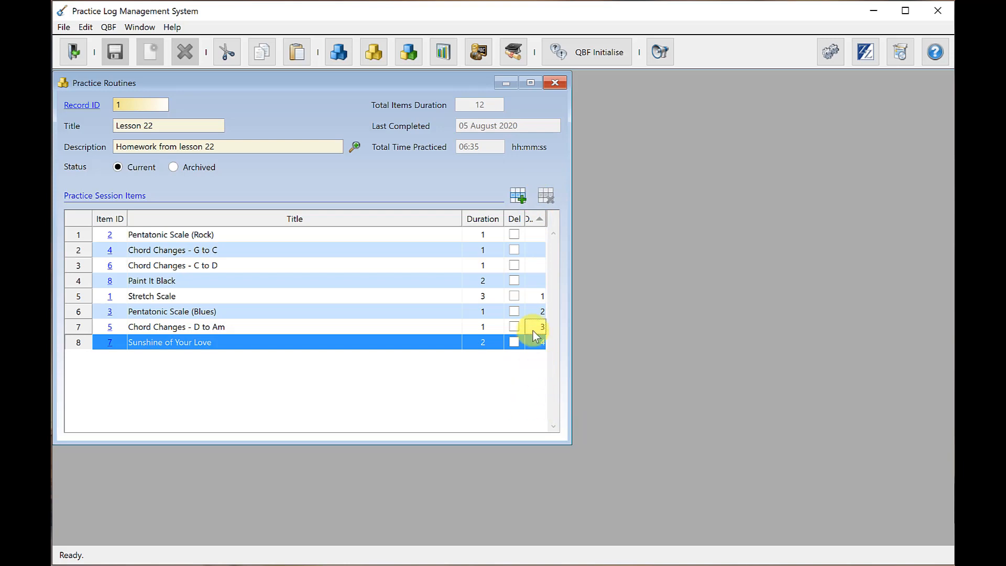
Select 12 Bar Blues, Chord Changes - D To G and Chord Changes - Em to A for the routine, and close it without saving.
click(517, 198)
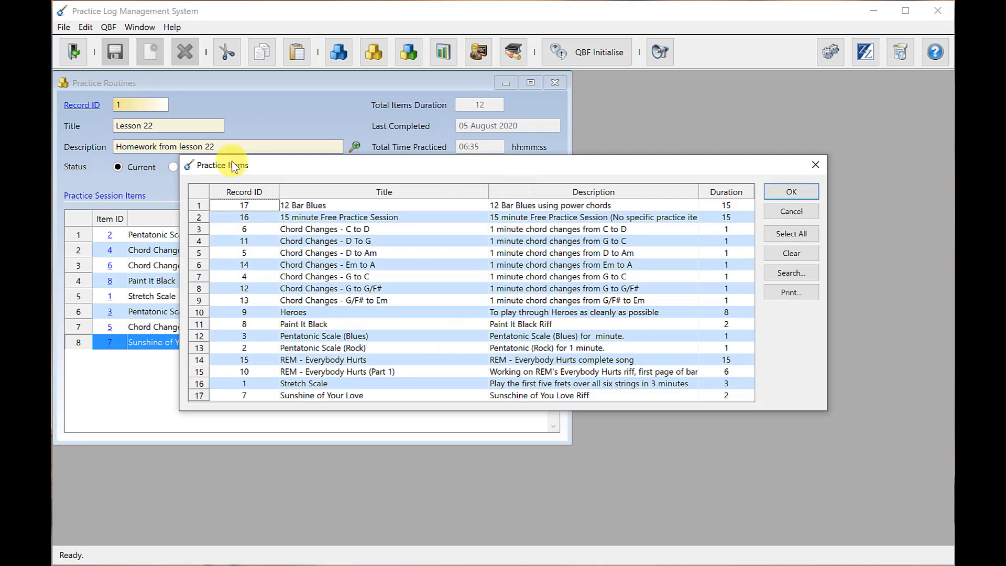
click(254, 205)
ctrl+click(258, 241)
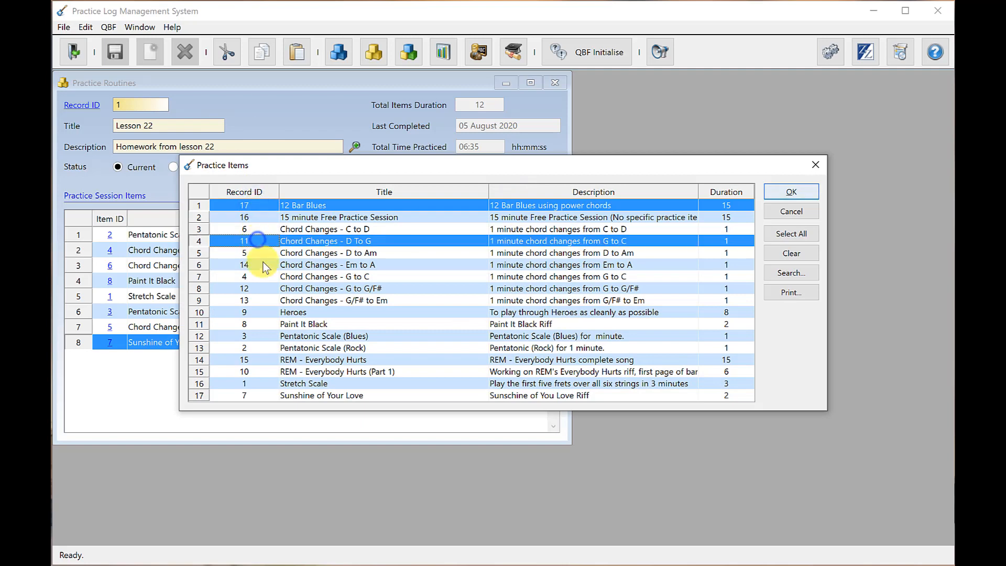
ctrl+click(262, 264)
click(791, 192)
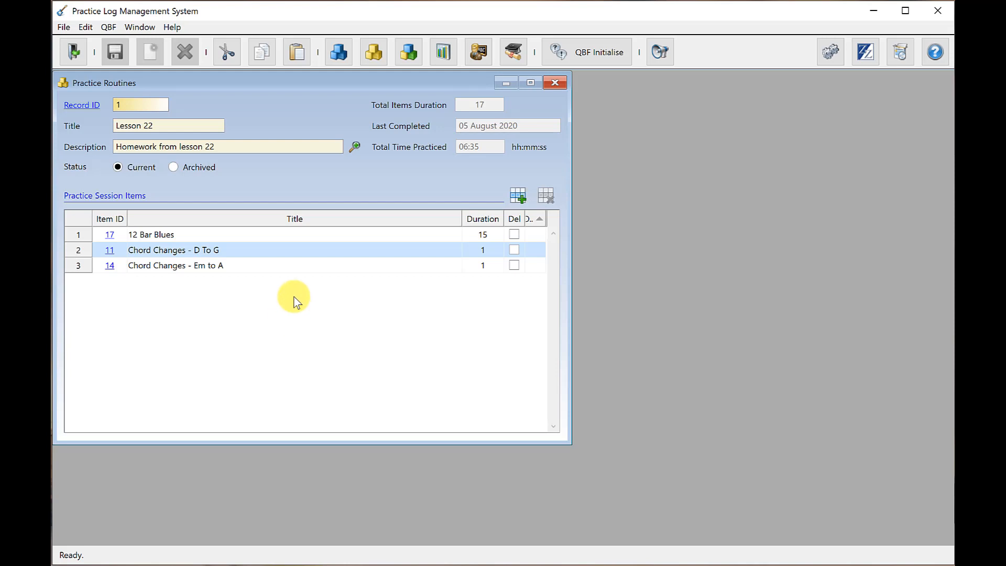
click(558, 88)
click(516, 308)
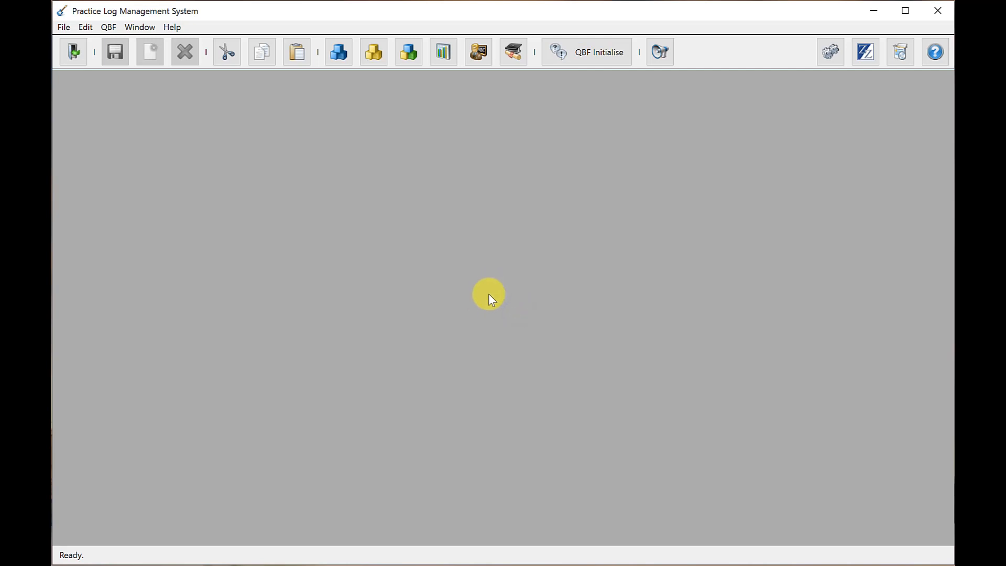
Create a new practice session entry based on the Lesson 26 Homework routine.
click(410, 60)
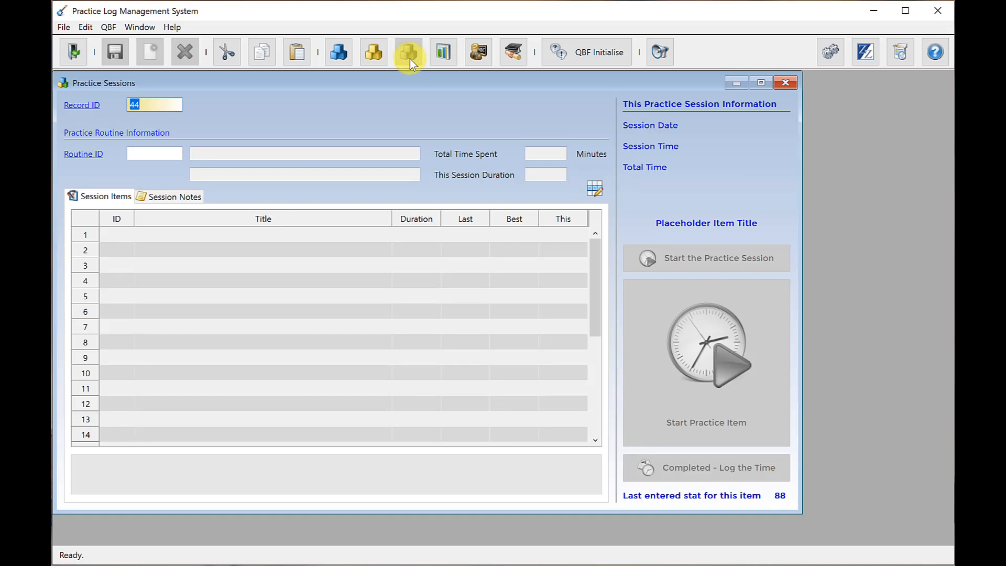
click(155, 52)
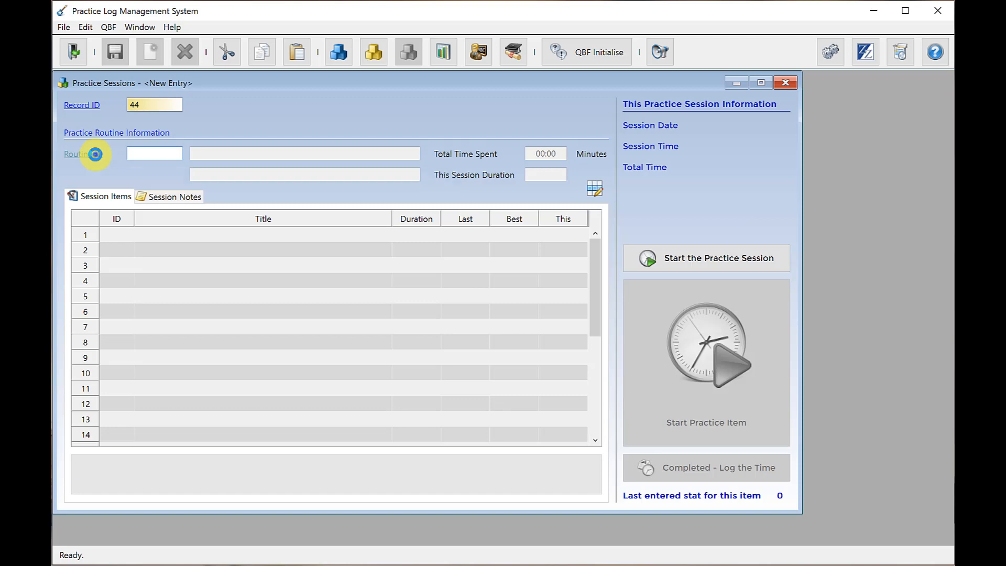
click(95, 154)
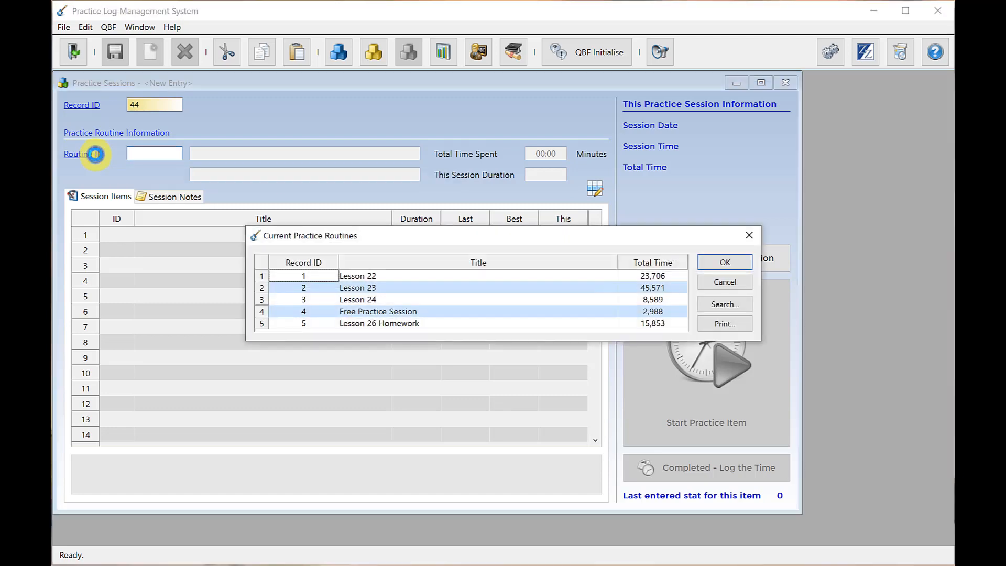
click(396, 326)
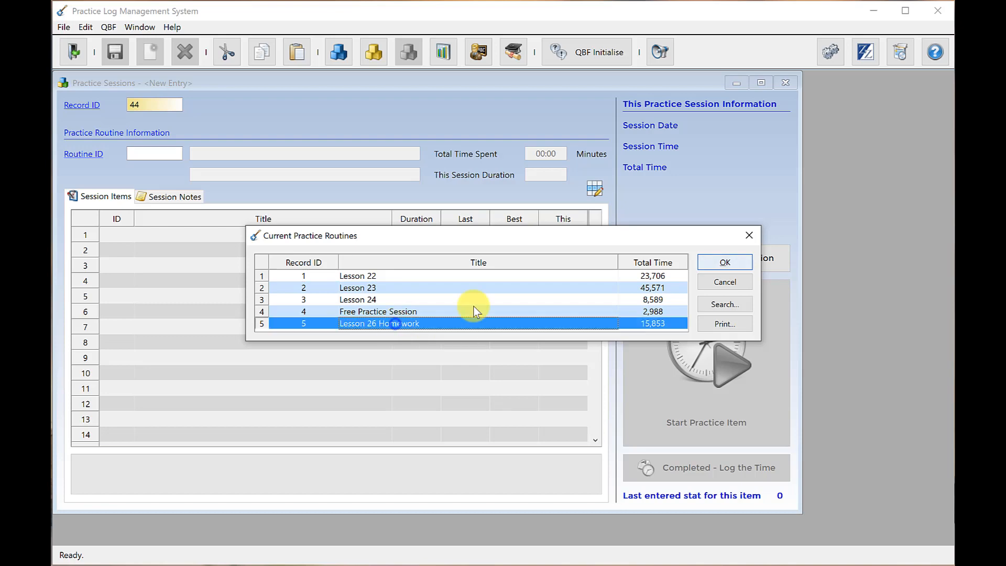
click(723, 262)
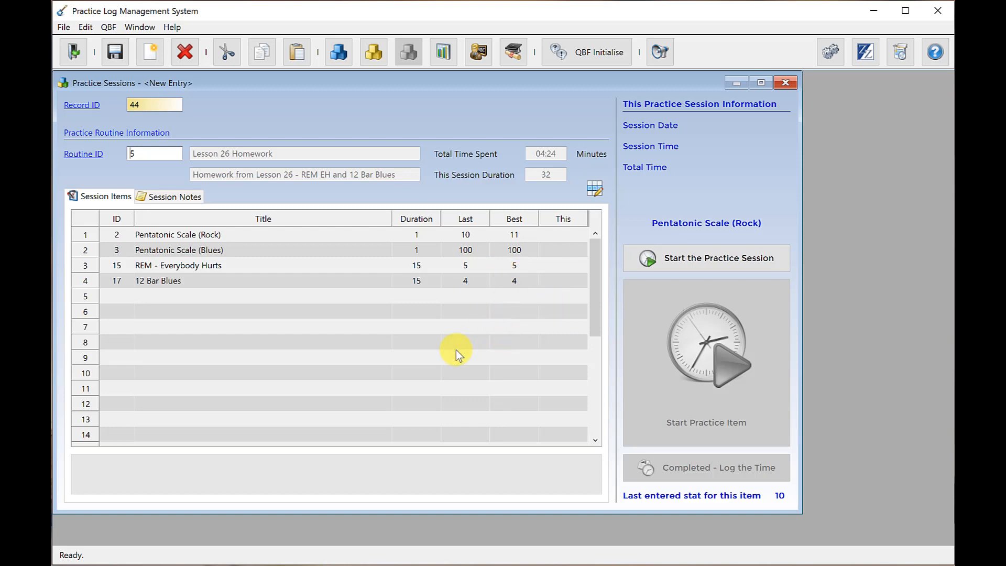
Start the practice session and run the timer for the Pentatonic Scale (Rock) item.
click(722, 259)
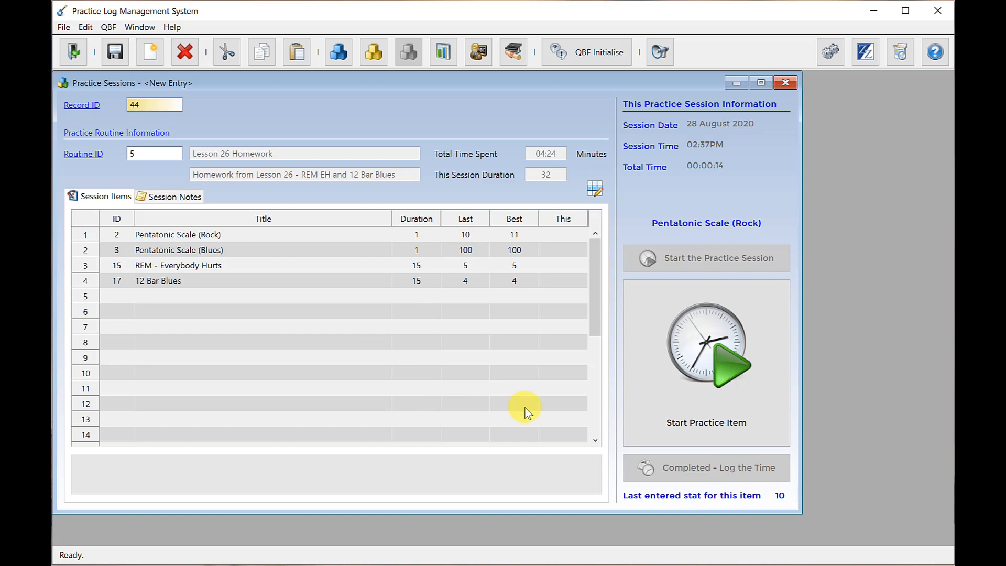
click(705, 361)
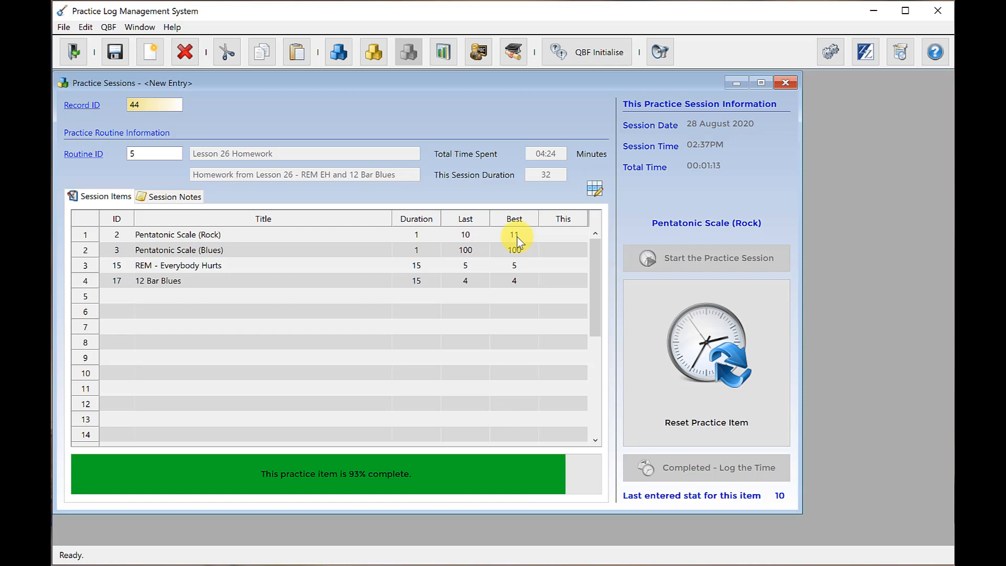
click(691, 373)
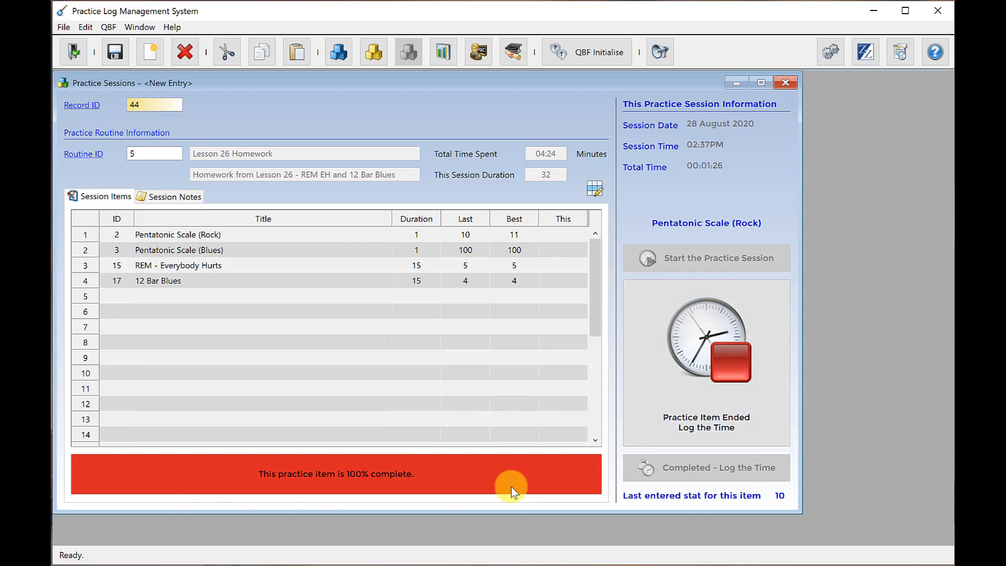
Log the time for the finished Pentatonic Scale (Rock) item with a statistic value of 10.
click(716, 361)
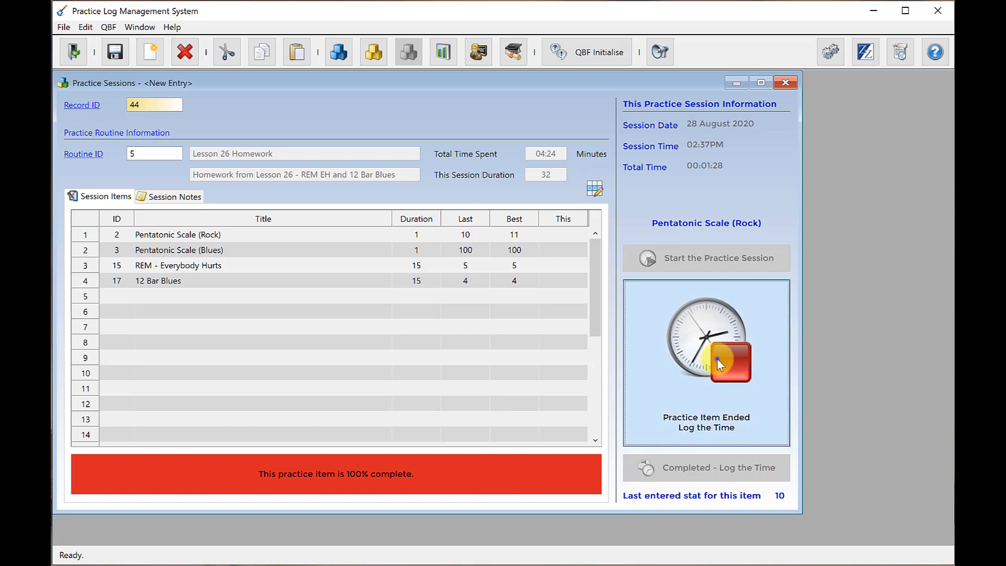
drag(504, 217, 507, 303)
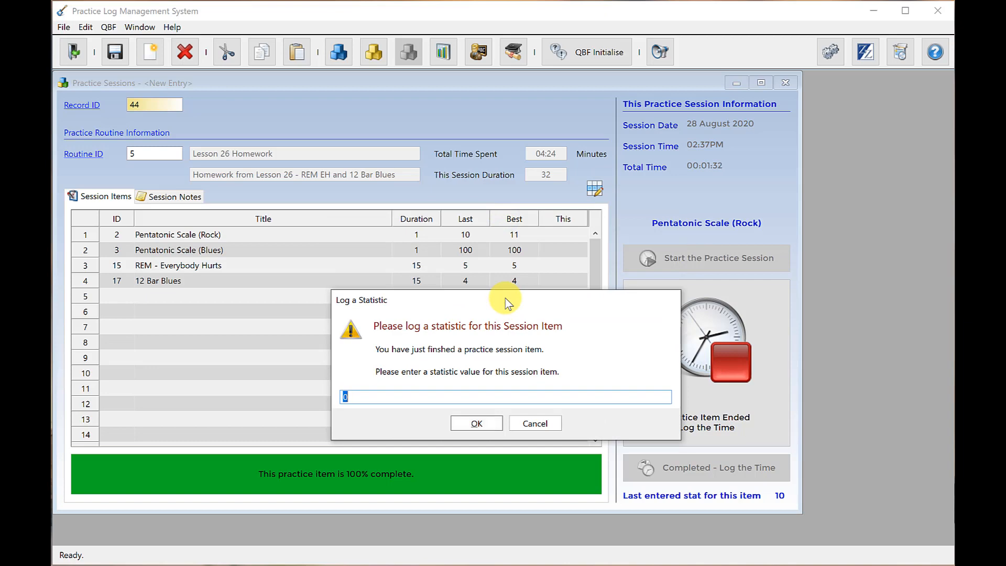
text(10)
click(460, 427)
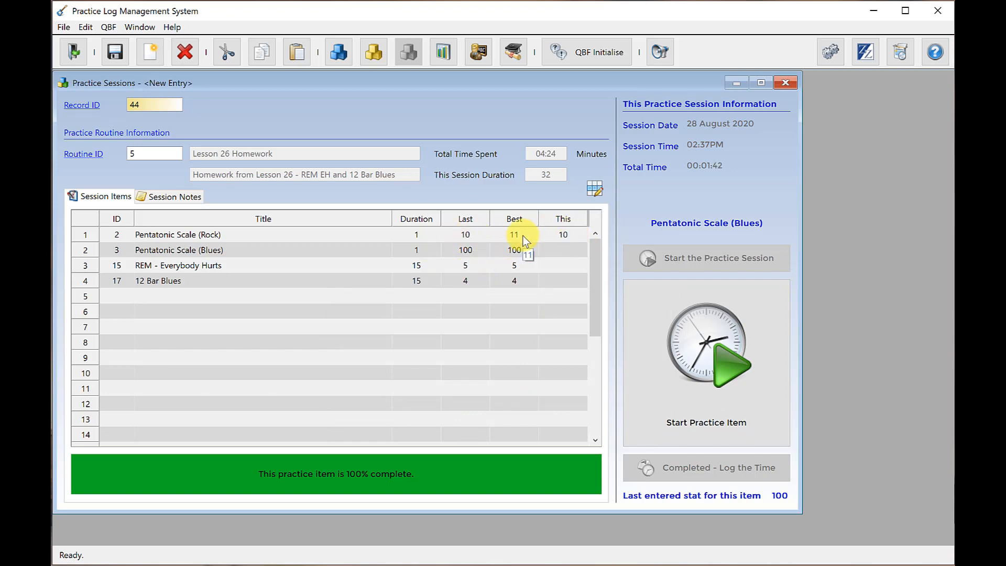
Start the timer for the Pentatonic Scale (Blues) item and reset it.
click(697, 359)
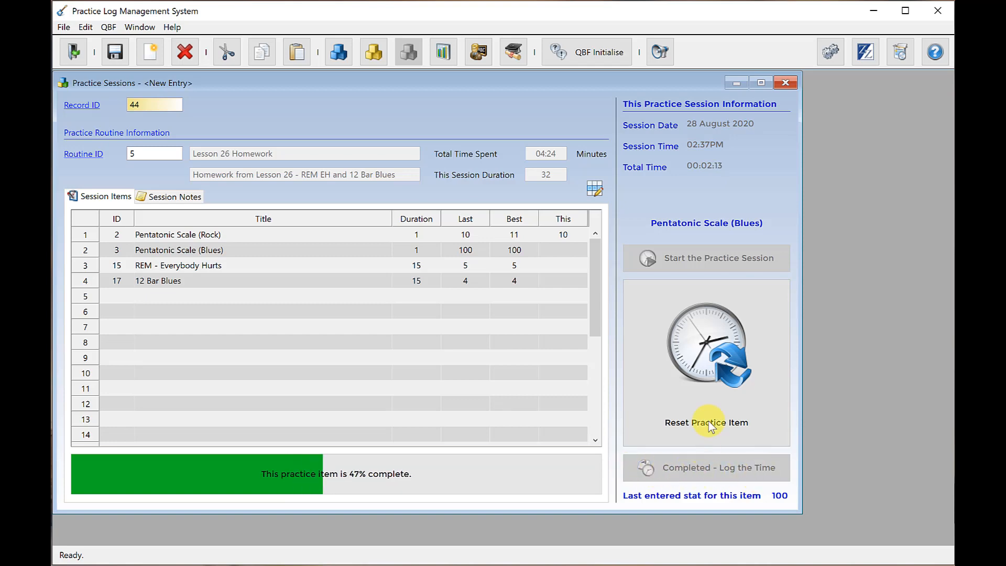
click(706, 380)
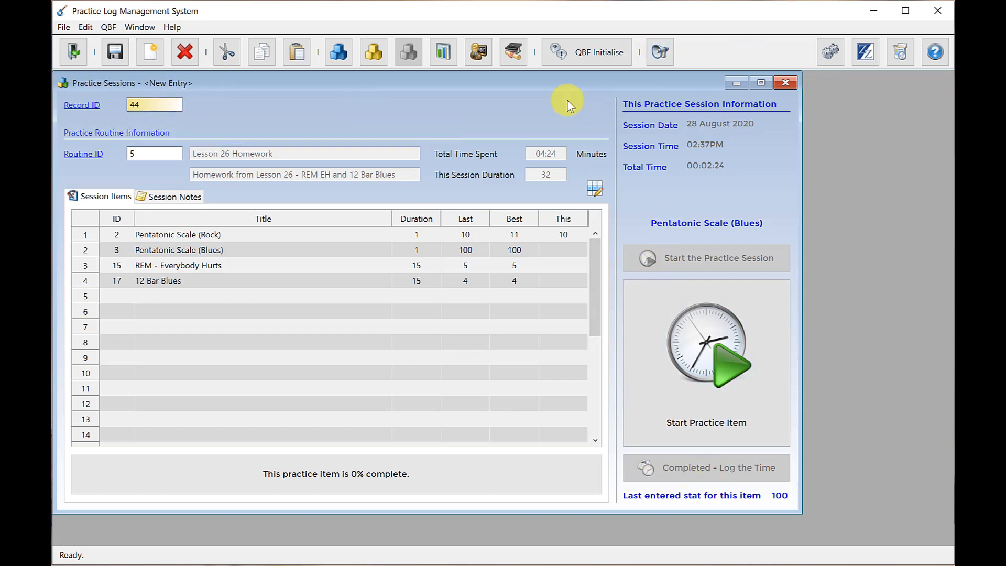
Open the saved practice session record 42, discarding the changes to the new entry and dismissing the notice.
click(93, 106)
click(321, 54)
double_click(321, 54)
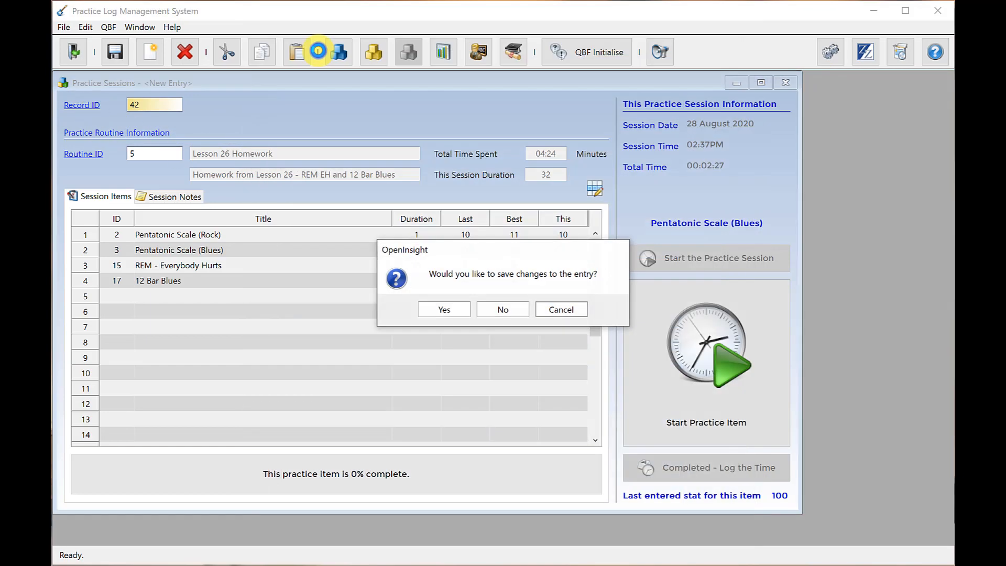
click(510, 313)
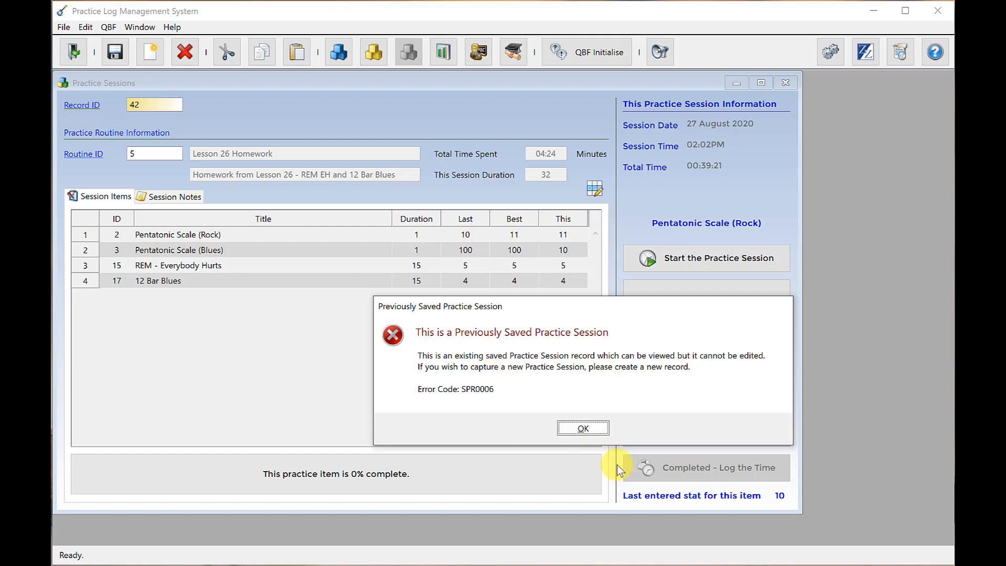
click(579, 429)
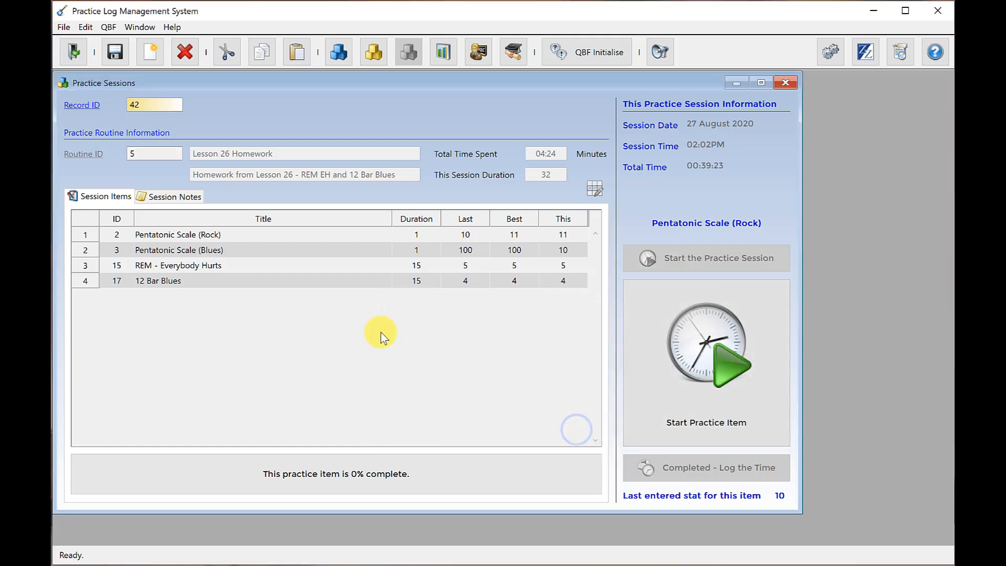
Review the session's notes and items, and close the Practice Sessions window without saving.
click(177, 198)
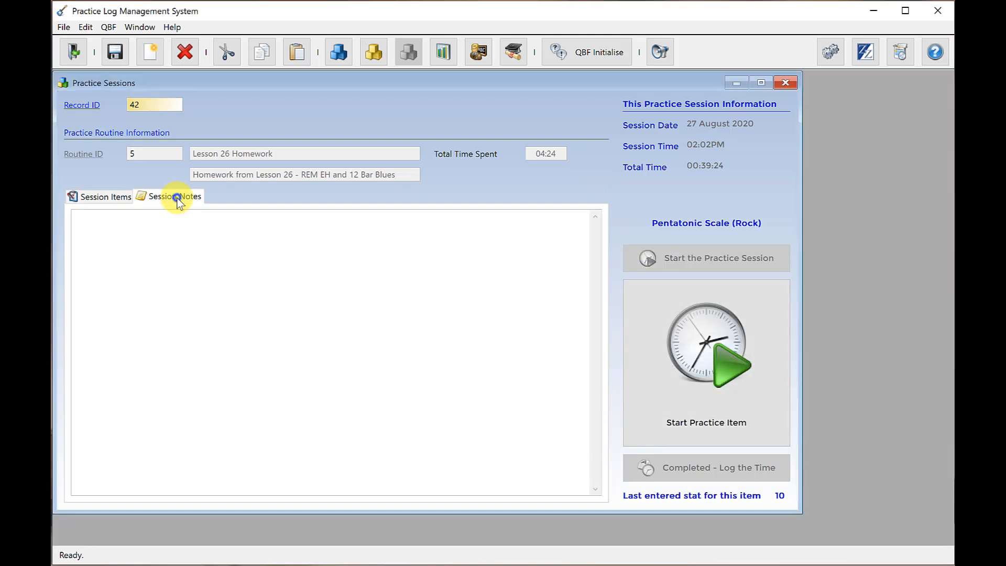
click(104, 202)
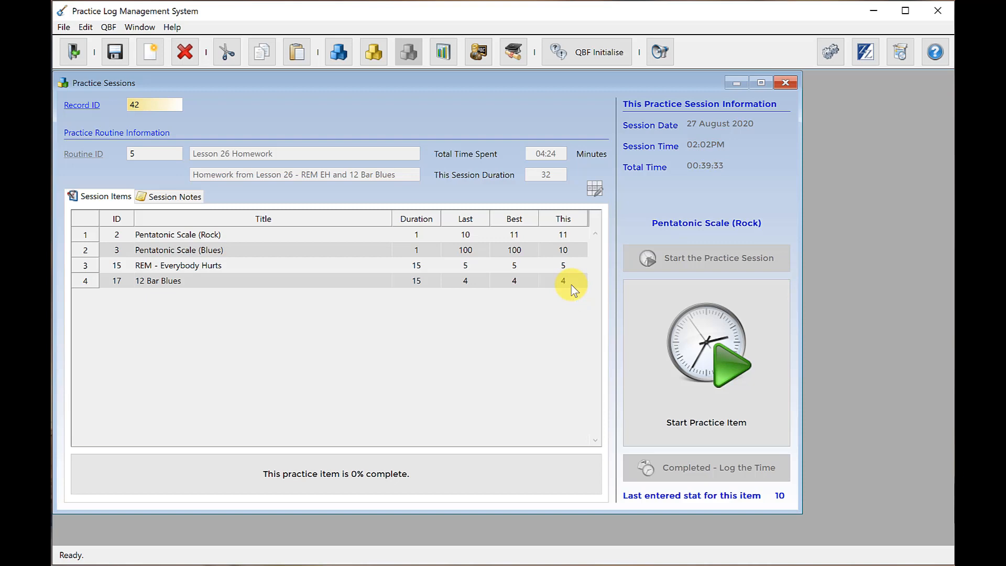
click(785, 83)
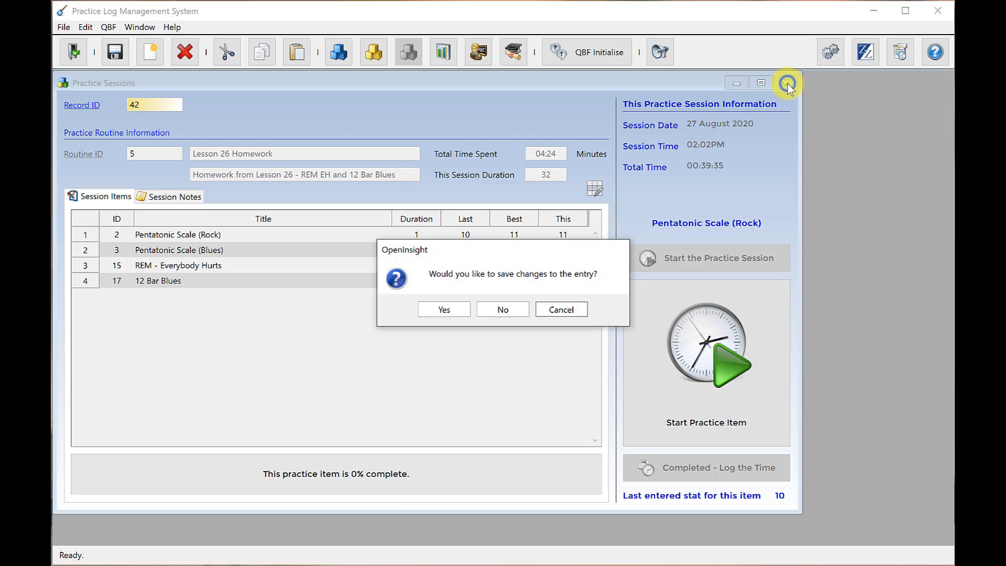
click(521, 310)
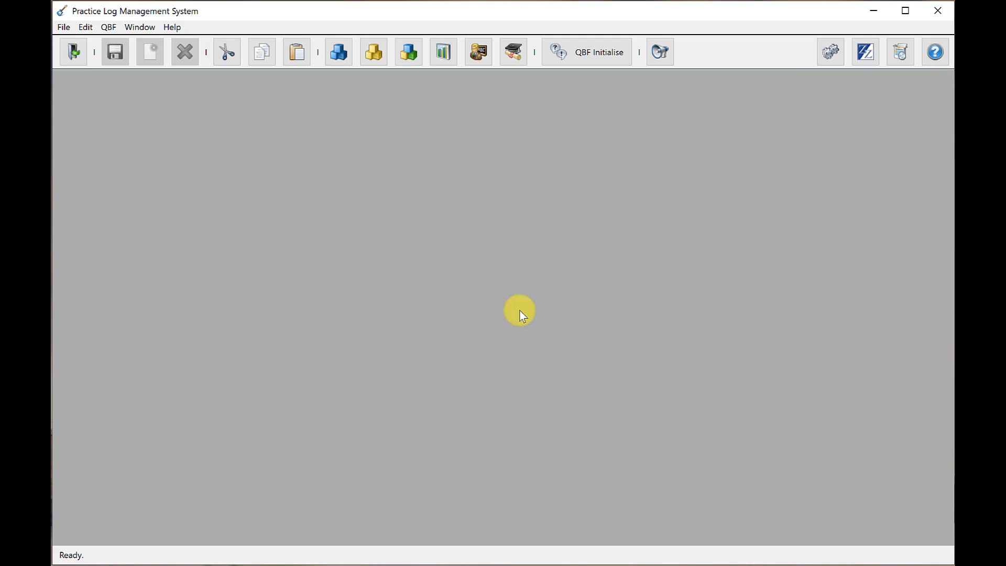
Open the practice charts and run the Daily Time chart with a start date of 02 AUG 2020.
click(443, 52)
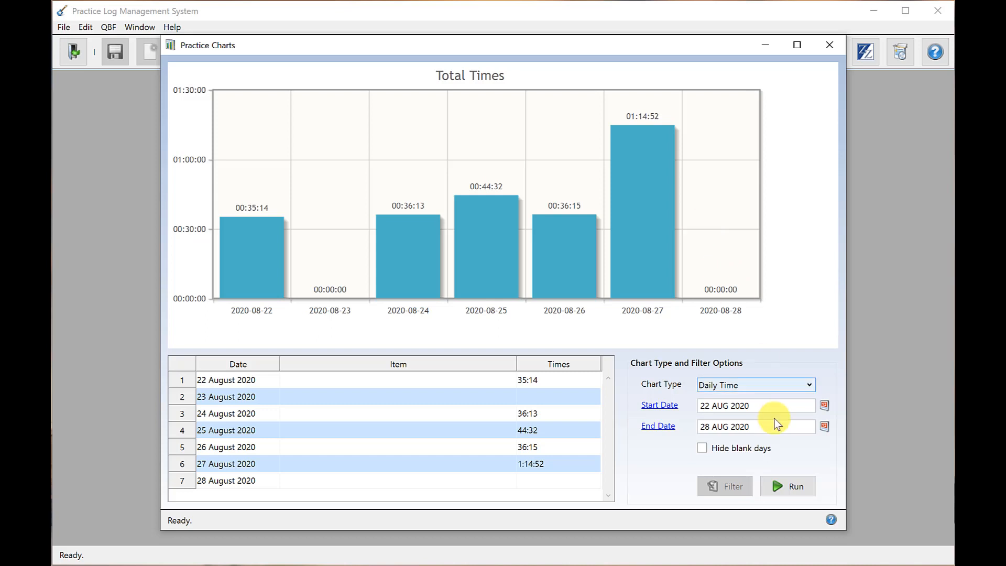
click(653, 410)
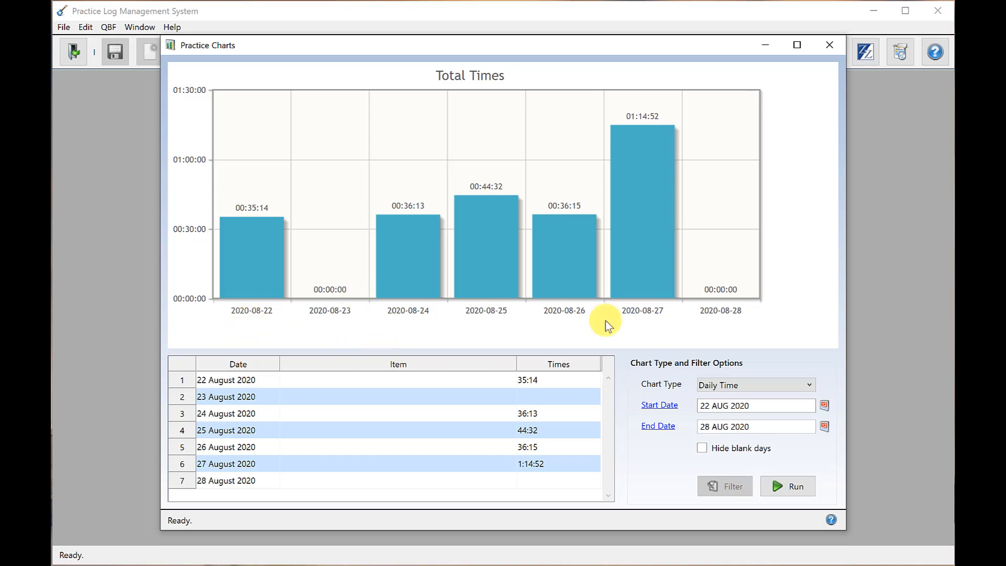
click(824, 407)
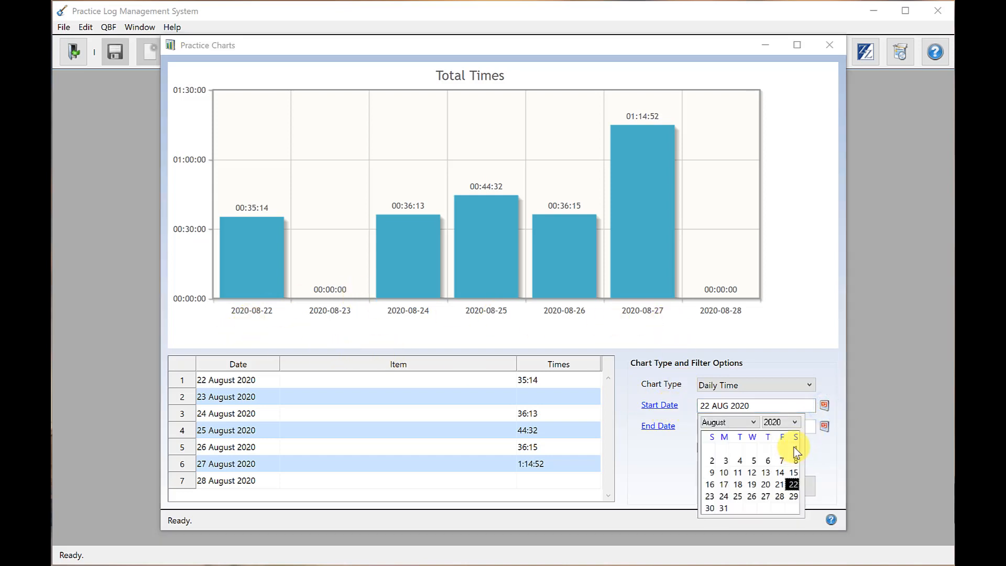
click(713, 460)
click(782, 488)
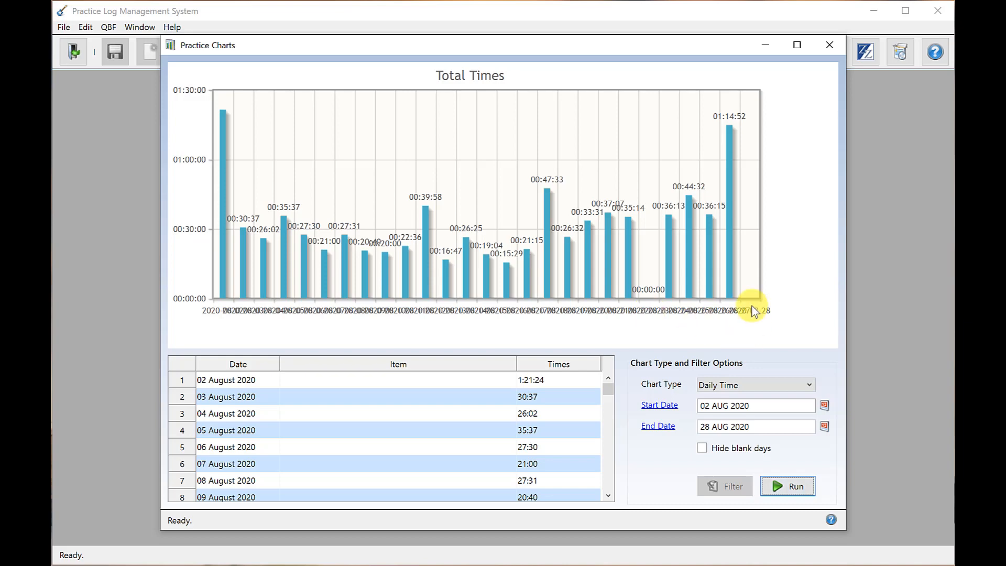
Rerun the Daily Time chart with a start date of 23 AUG 2020, and again with 21 AUG 2020.
click(825, 407)
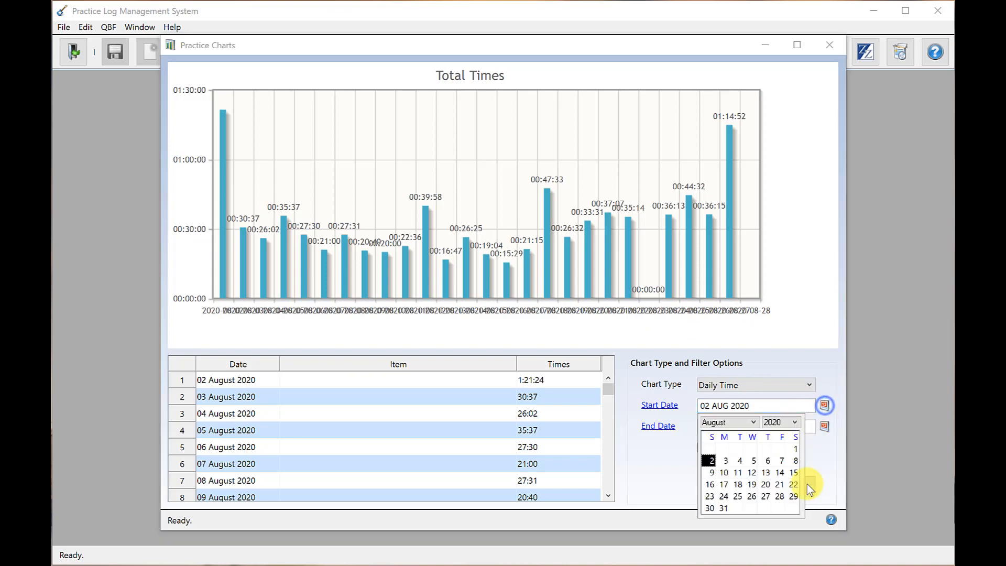
click(710, 498)
click(780, 486)
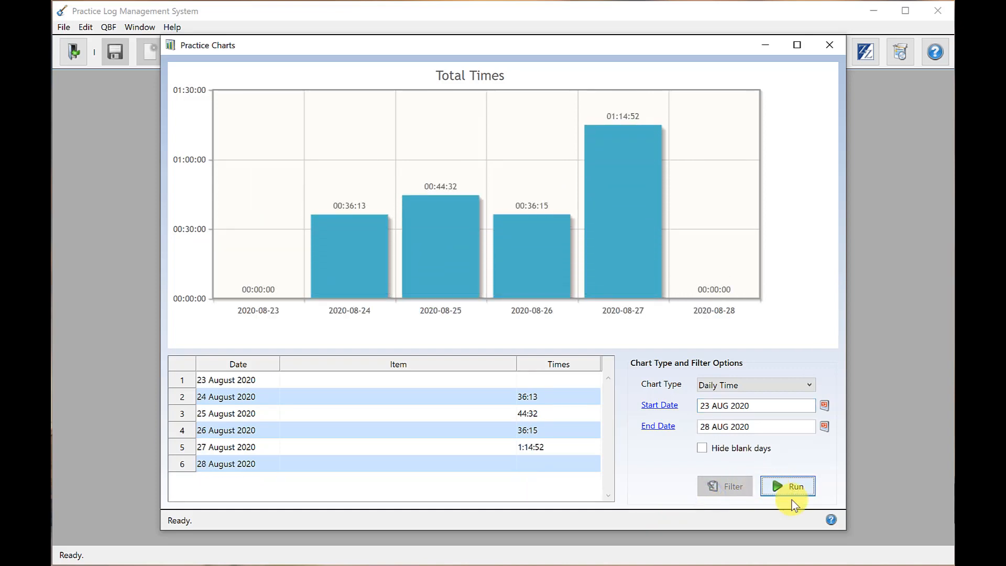
click(709, 406)
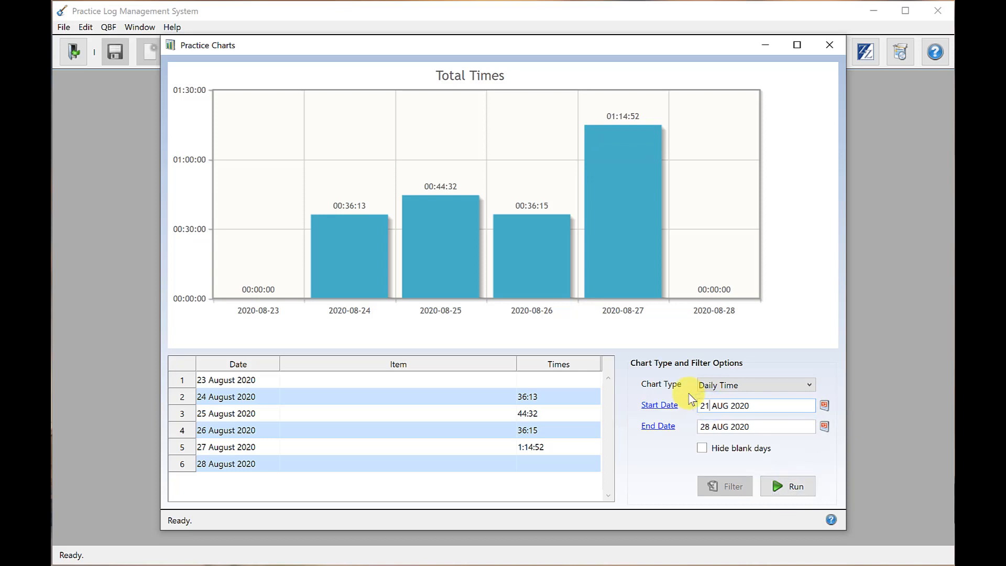
click(780, 486)
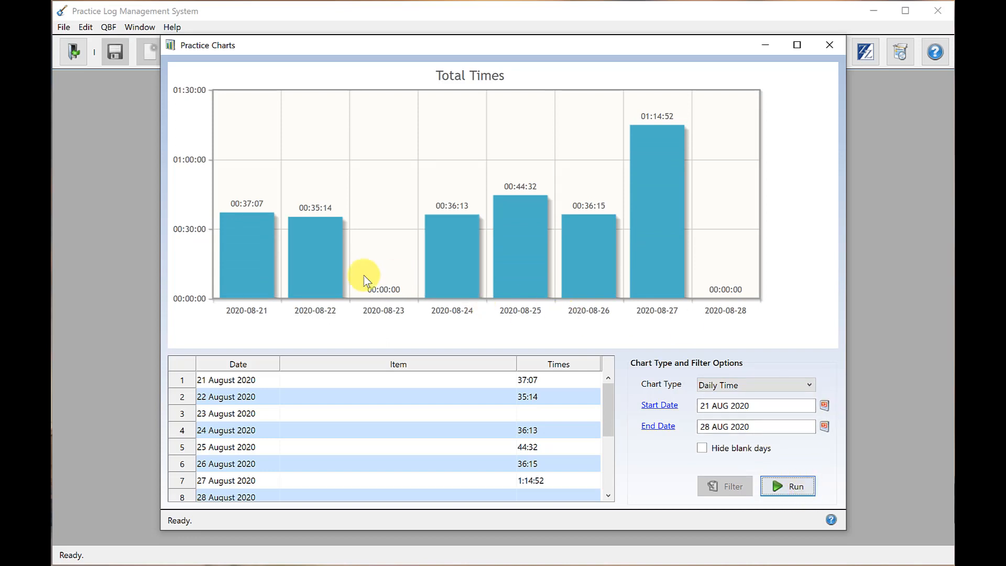
Hide the blank days in the Daily Time chart, show them again and look through the daily times table.
click(703, 449)
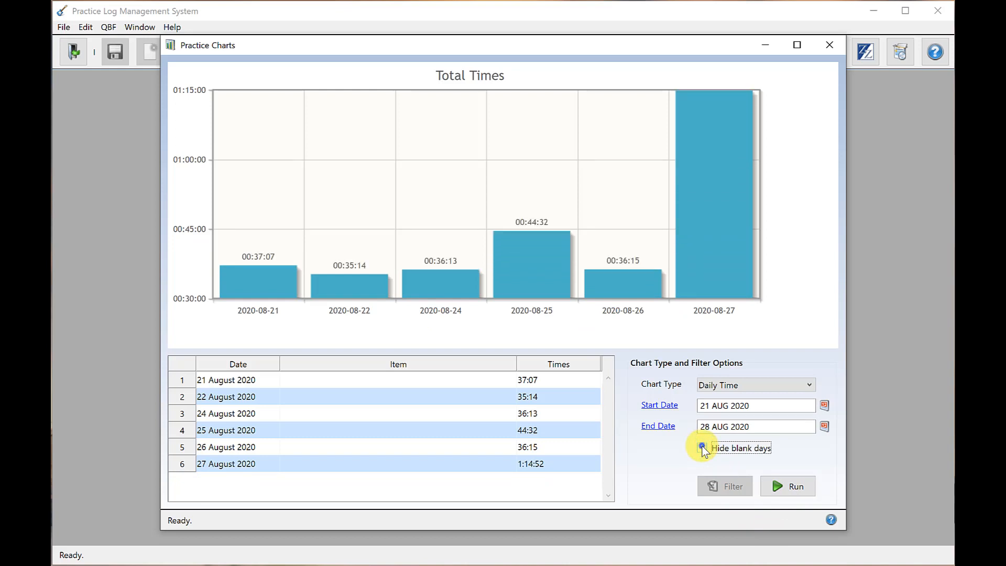
click(702, 449)
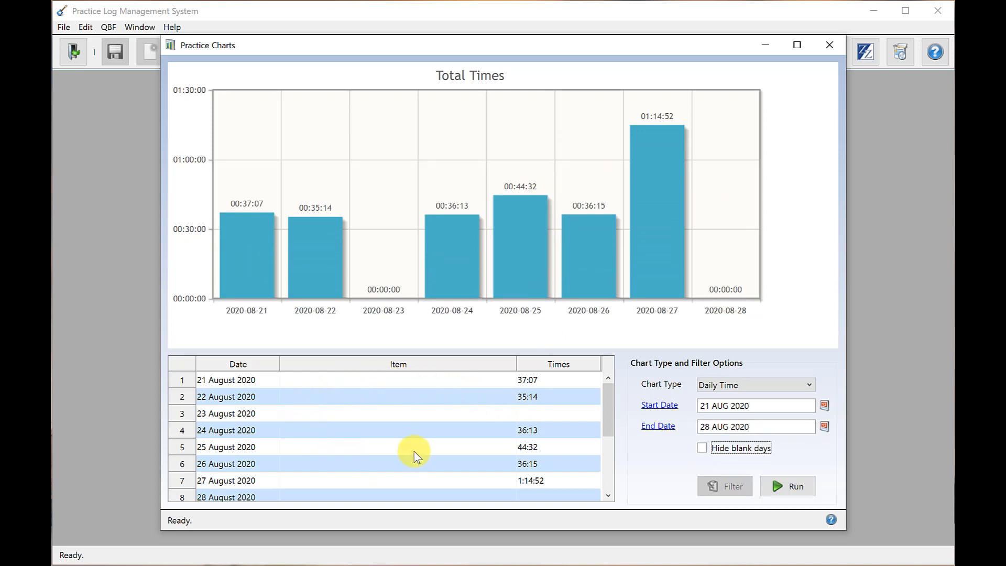
scroll(417, 456, down, 1)
scroll(417, 456, up, 1)
Run the chart as Best Score for the same dates and hide the blank days.
click(753, 389)
click(737, 410)
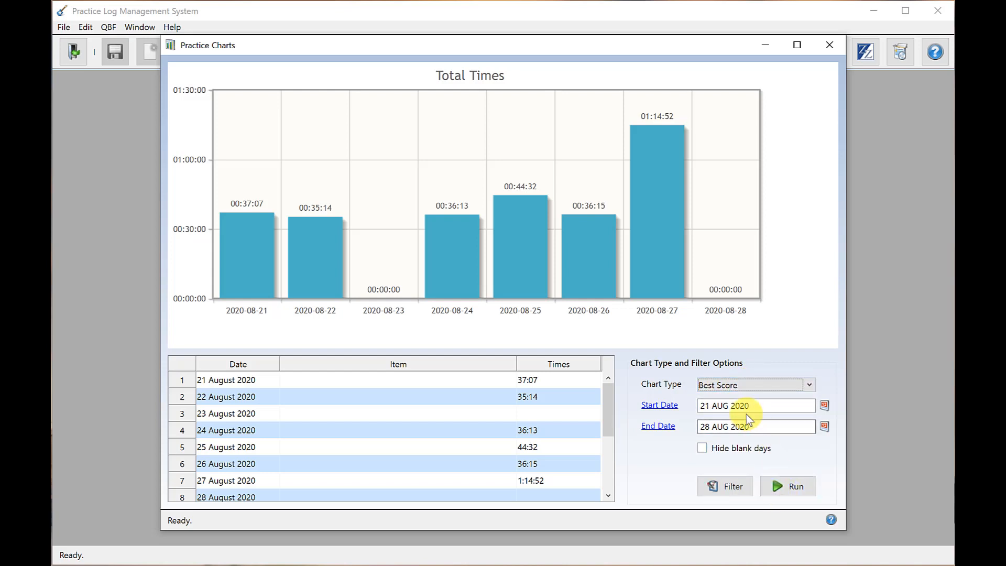
click(793, 493)
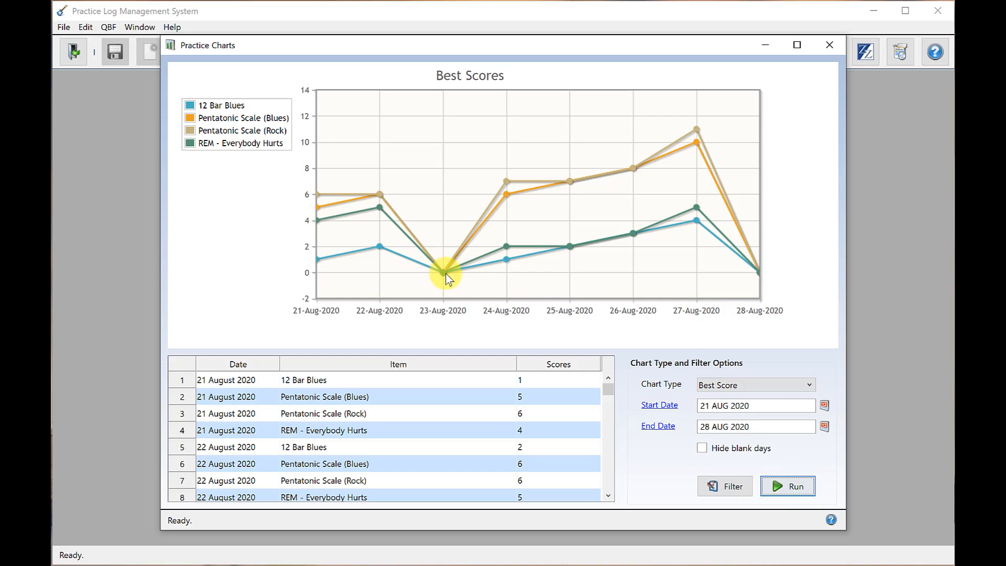
click(707, 450)
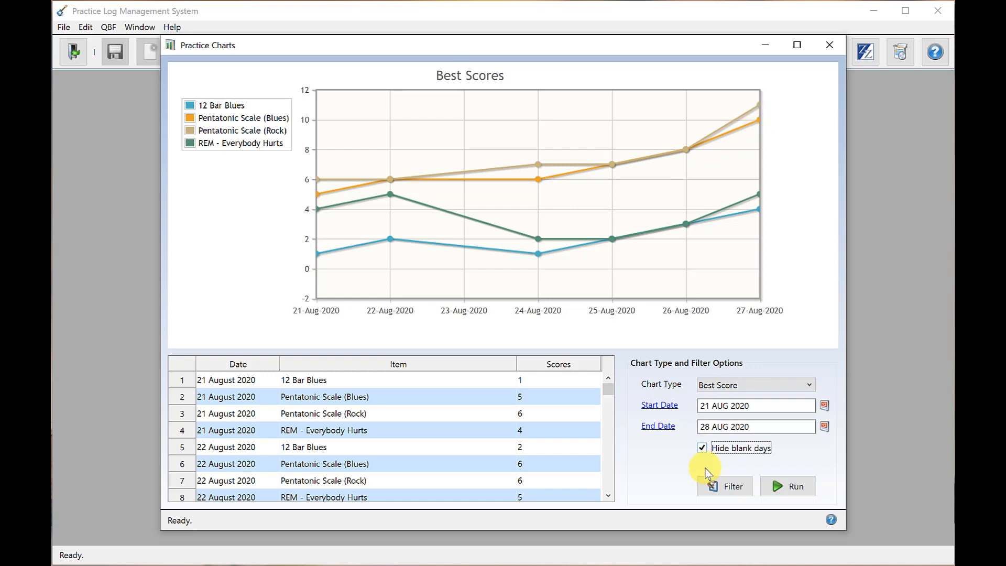
Try the select none, select all and invert options in the item filter, and apply it with only 12 Bar Blues displayed.
click(729, 488)
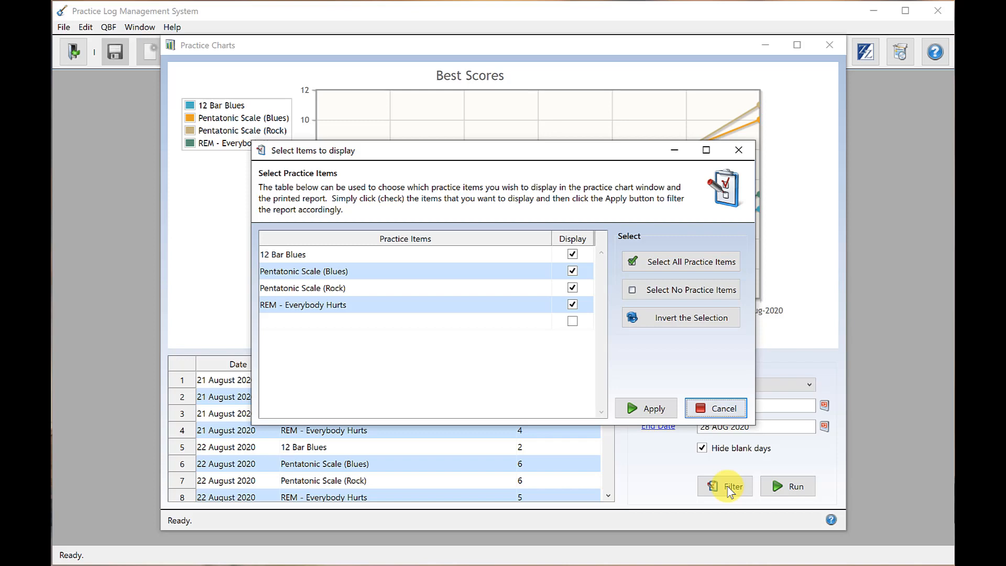
click(680, 293)
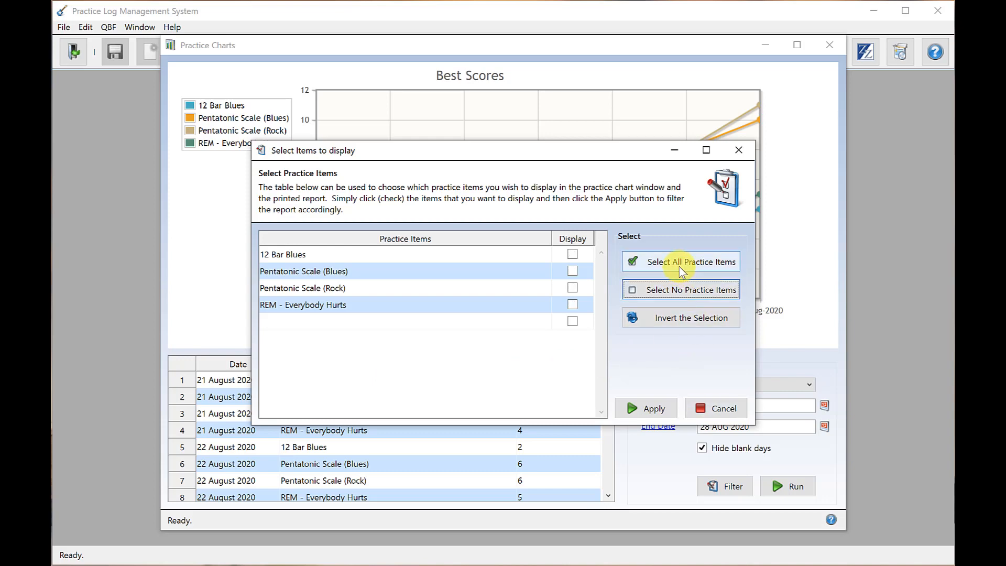
click(680, 268)
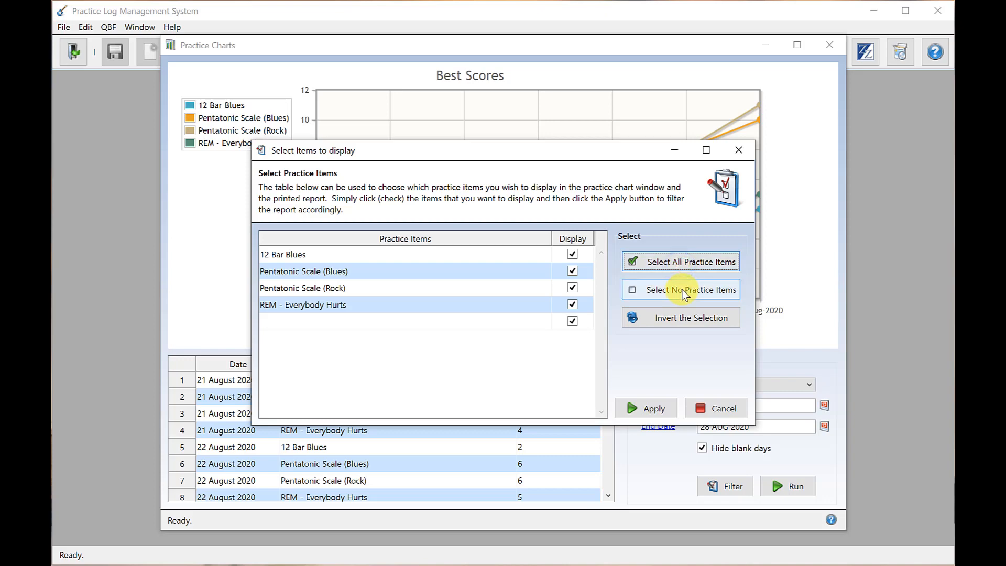
click(684, 317)
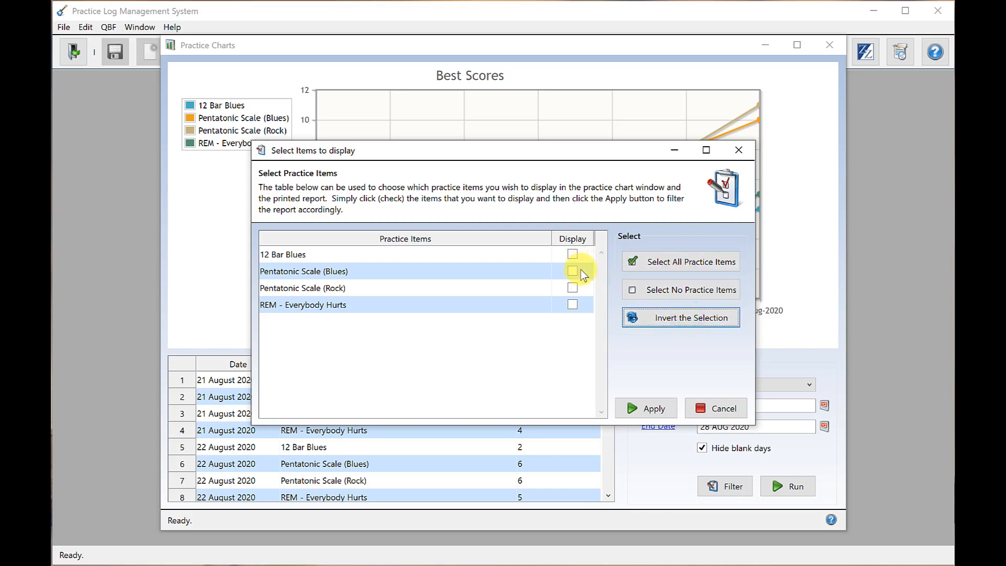
click(574, 254)
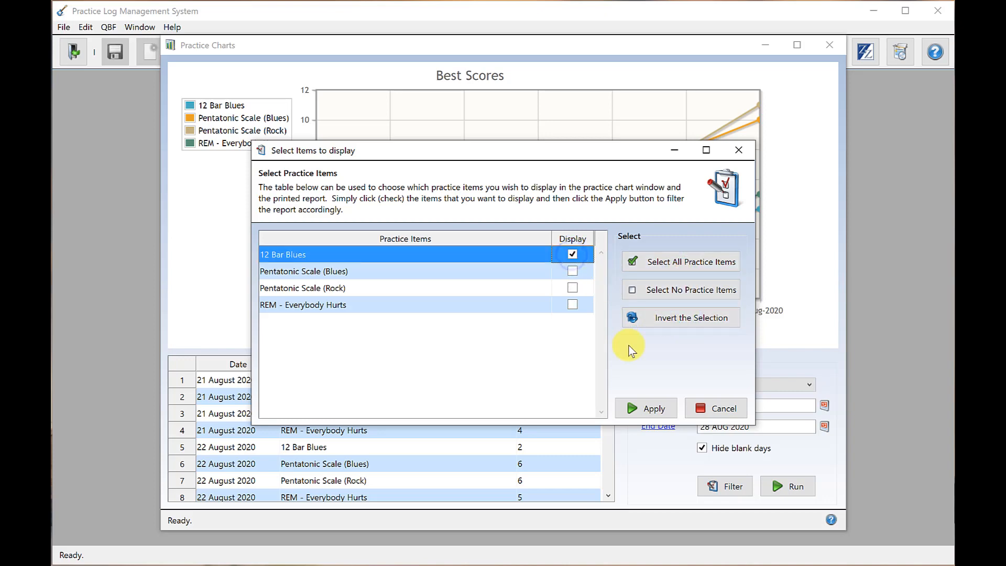
click(655, 408)
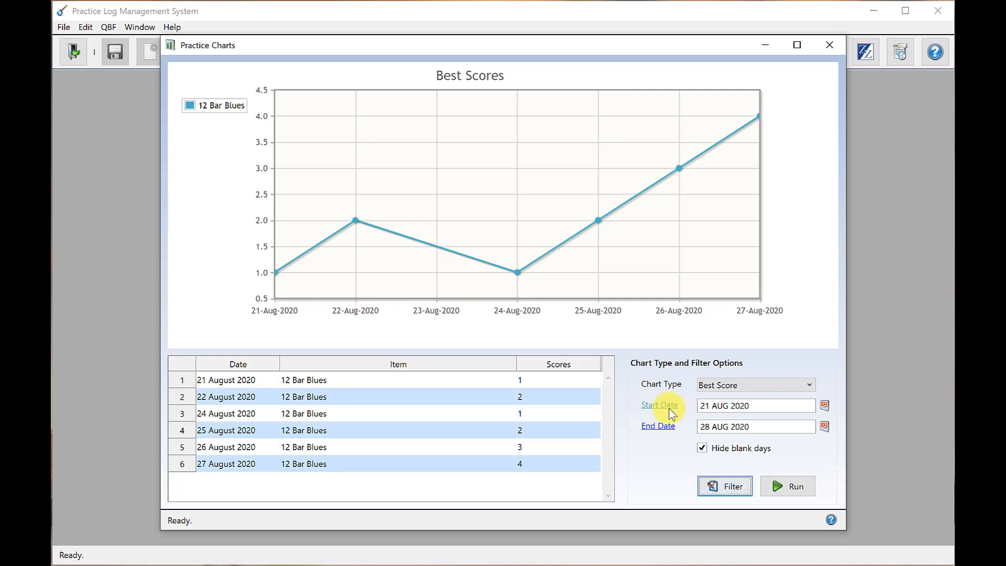
Set the start date to 01 AUG 2020 and rerun the Best Score chart, leaving the item filter unapplied.
click(709, 404)
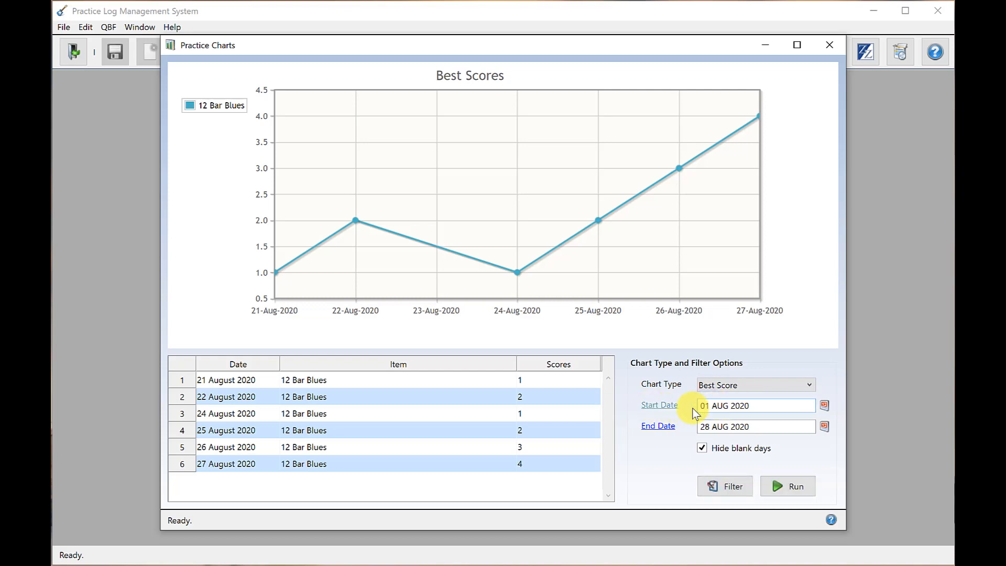
click(726, 486)
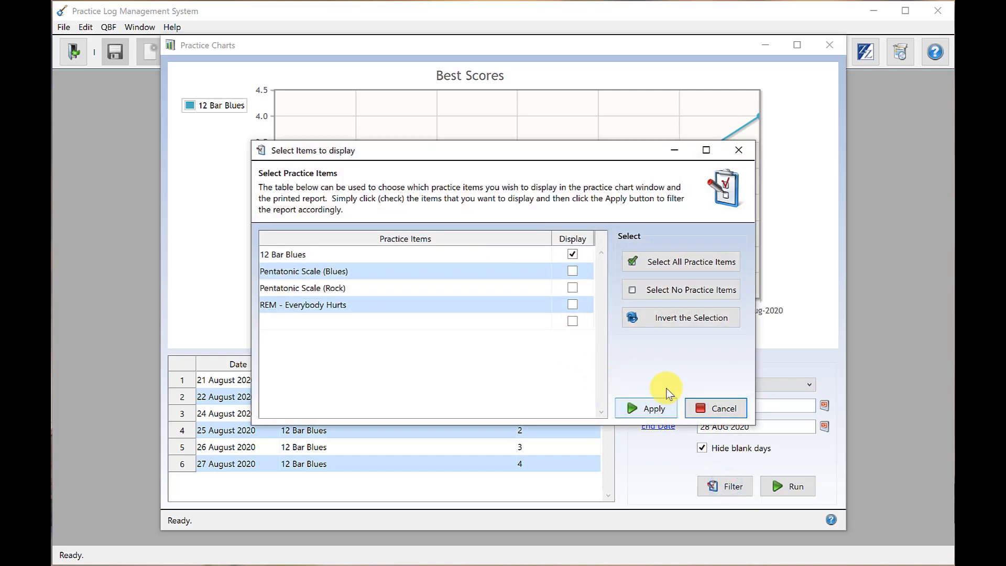
click(719, 413)
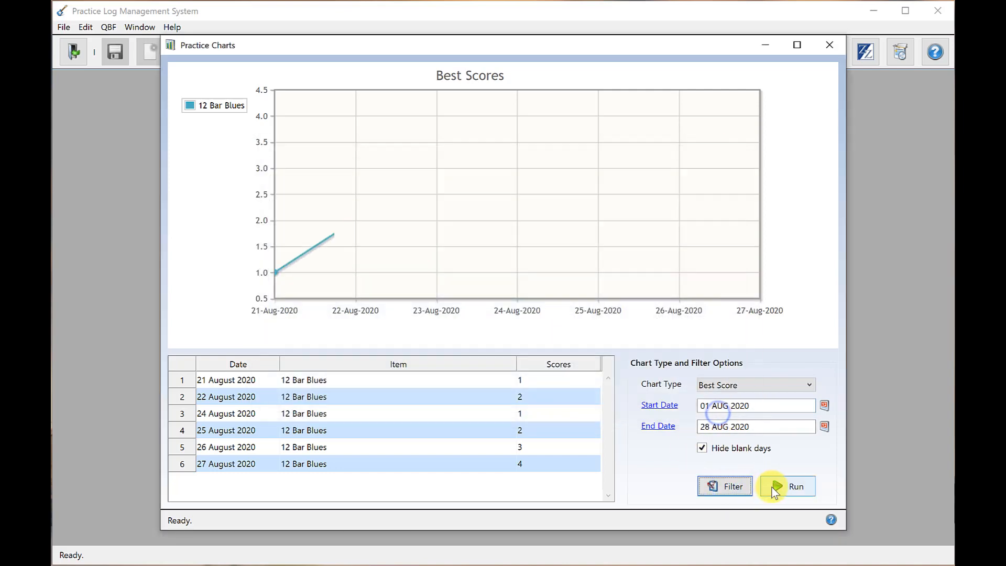
click(775, 486)
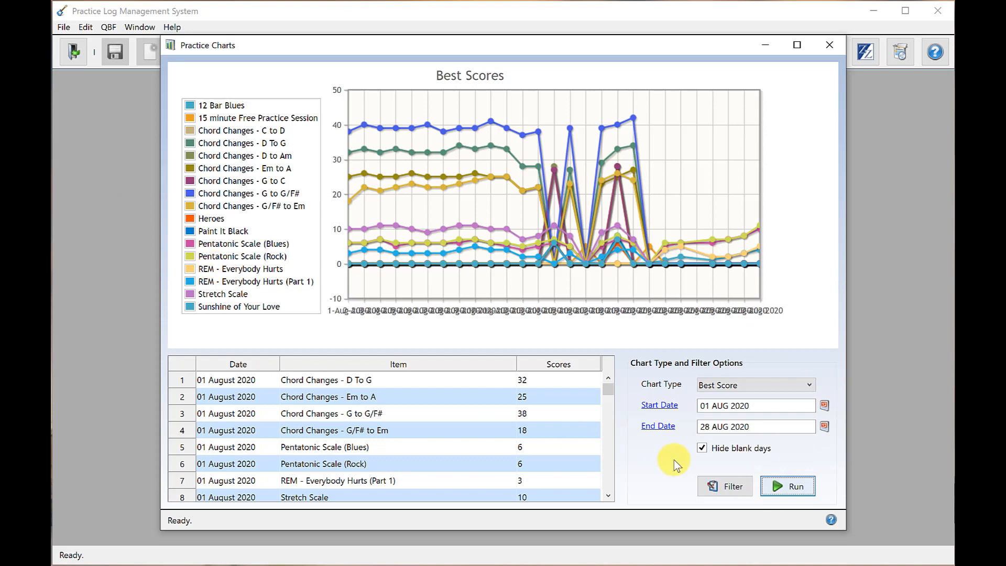
Filter the Best Score chart so that only the Heroes and Paint It Black practice items are displayed.
click(722, 491)
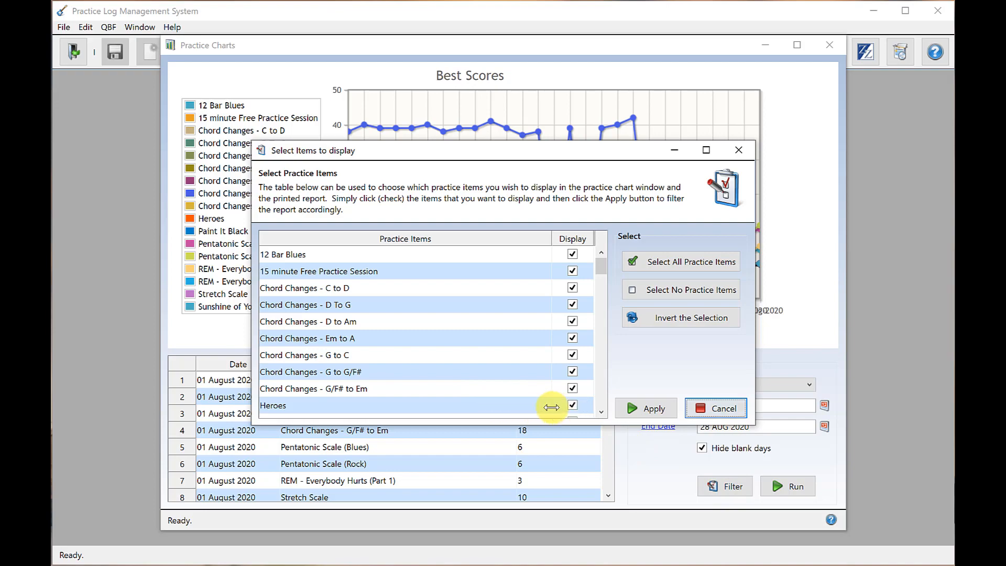
drag(527, 153, 559, 145)
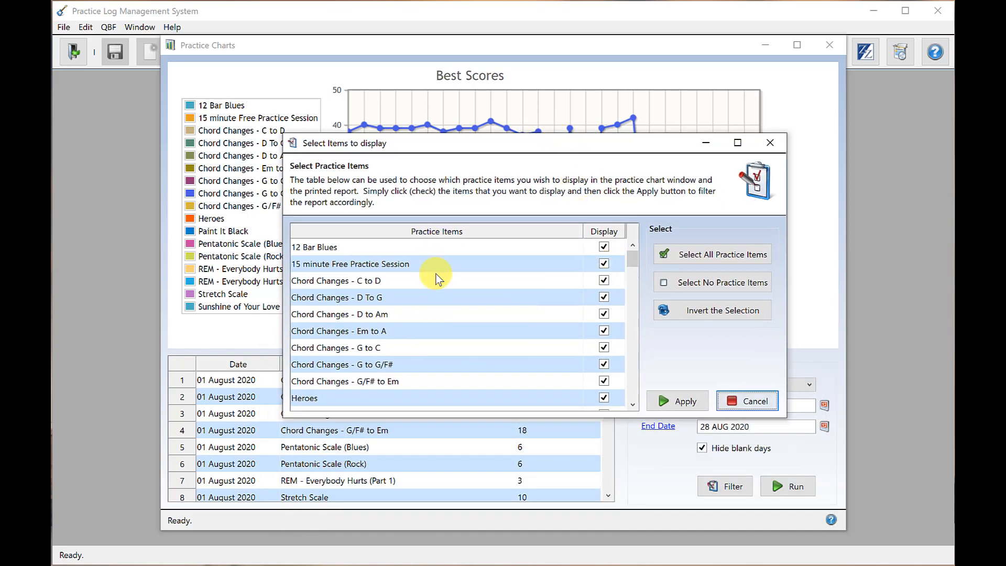
scroll(481, 283, down, 1)
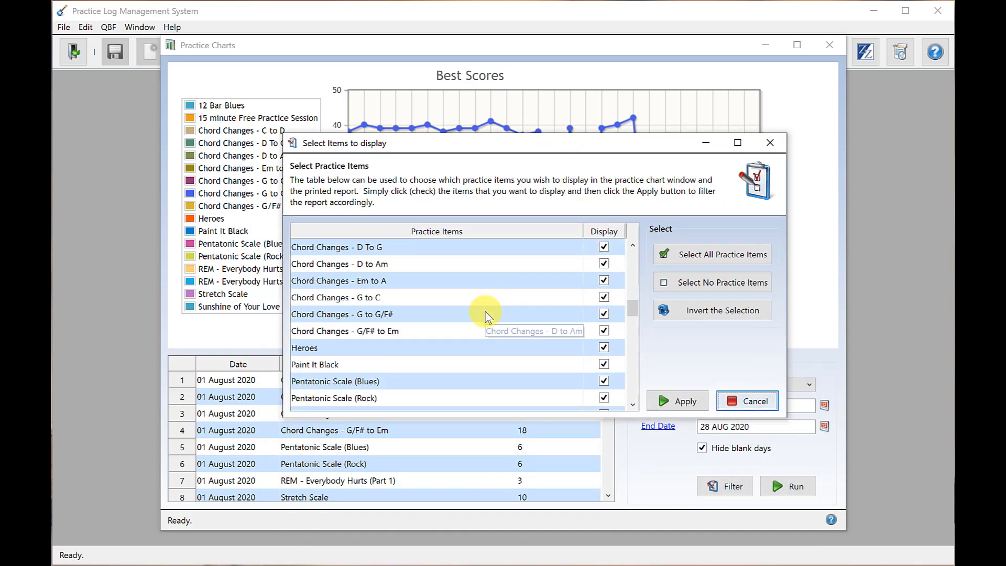
click(684, 285)
scroll(526, 345, down, 1)
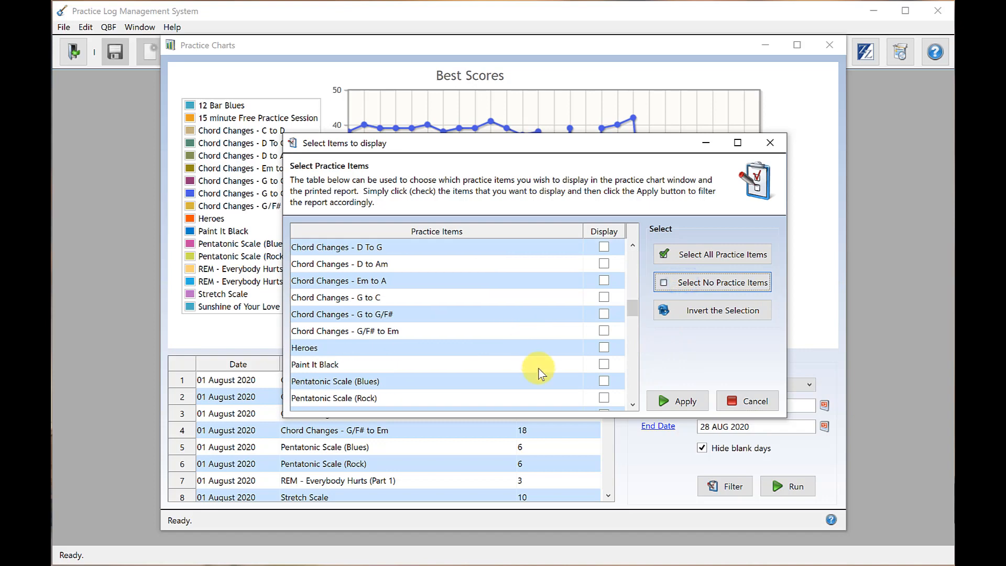
click(604, 364)
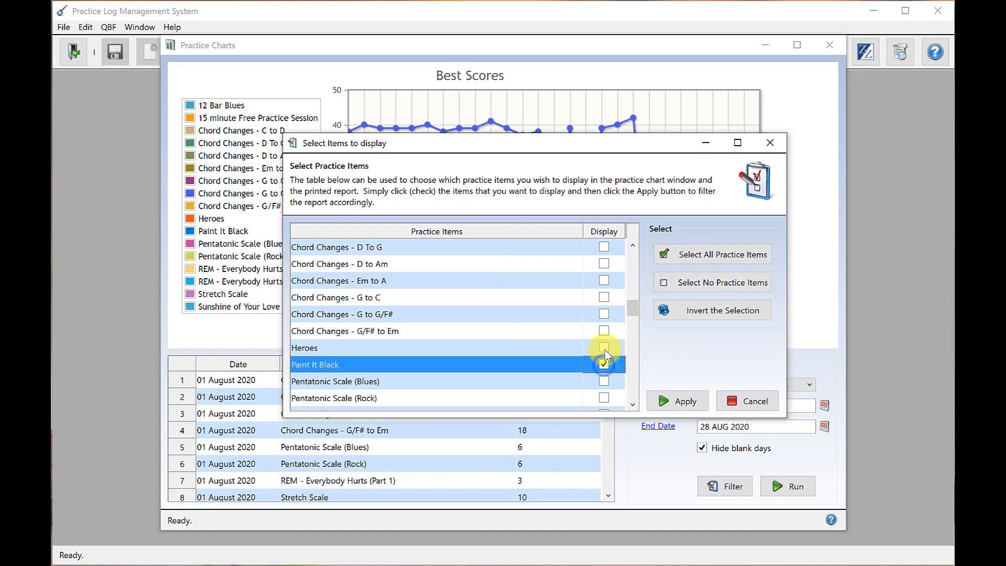
click(604, 348)
click(675, 401)
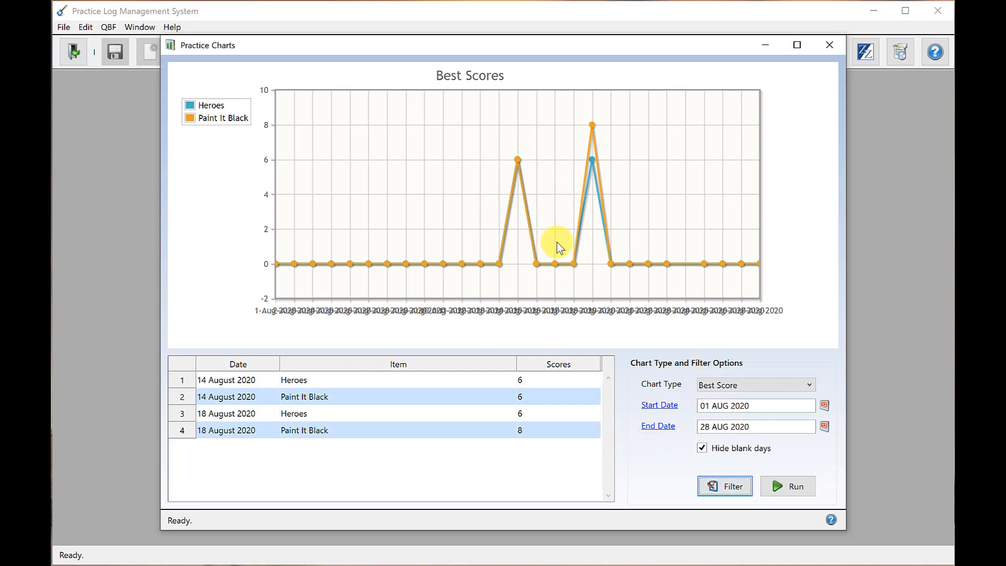
Filter the chart to the chord changes C to D, D To G, G to G/F# and G/F# to Em only.
click(732, 487)
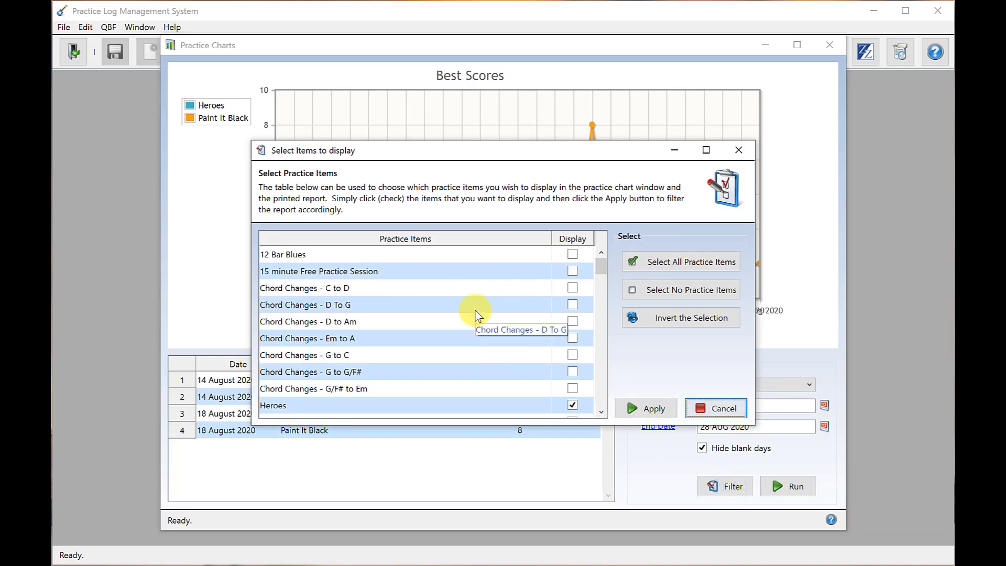
click(648, 290)
click(573, 291)
click(573, 305)
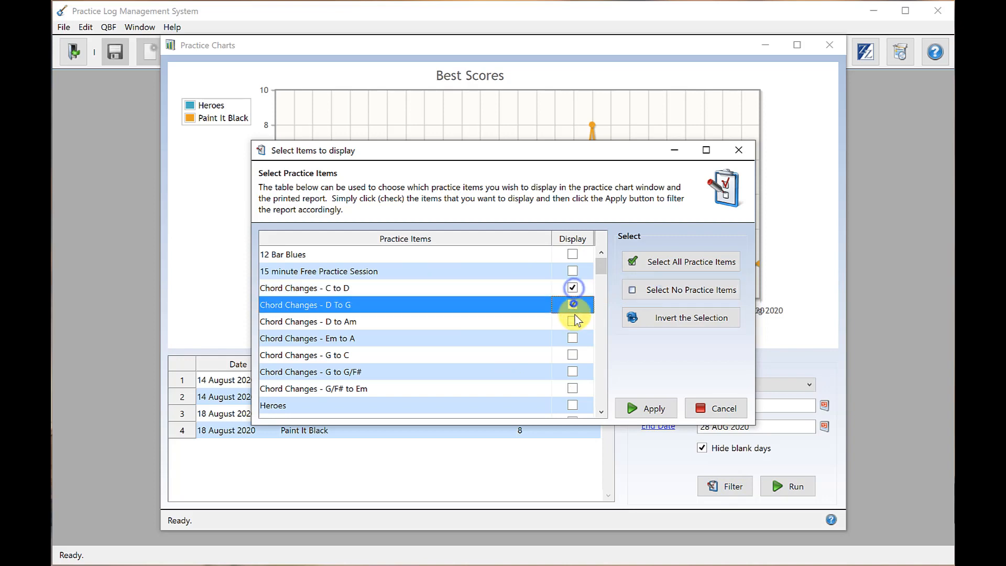
click(572, 371)
click(573, 388)
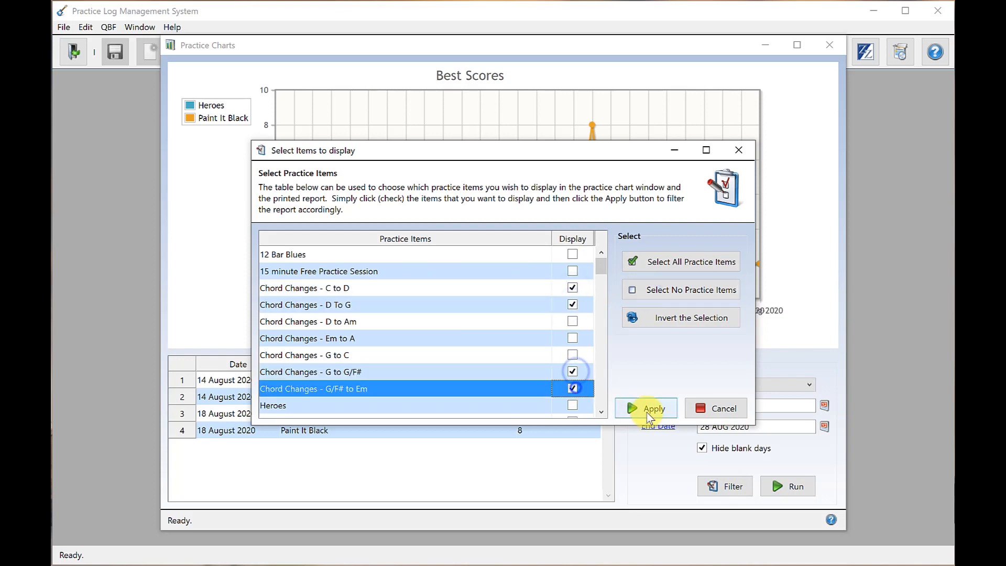
click(648, 408)
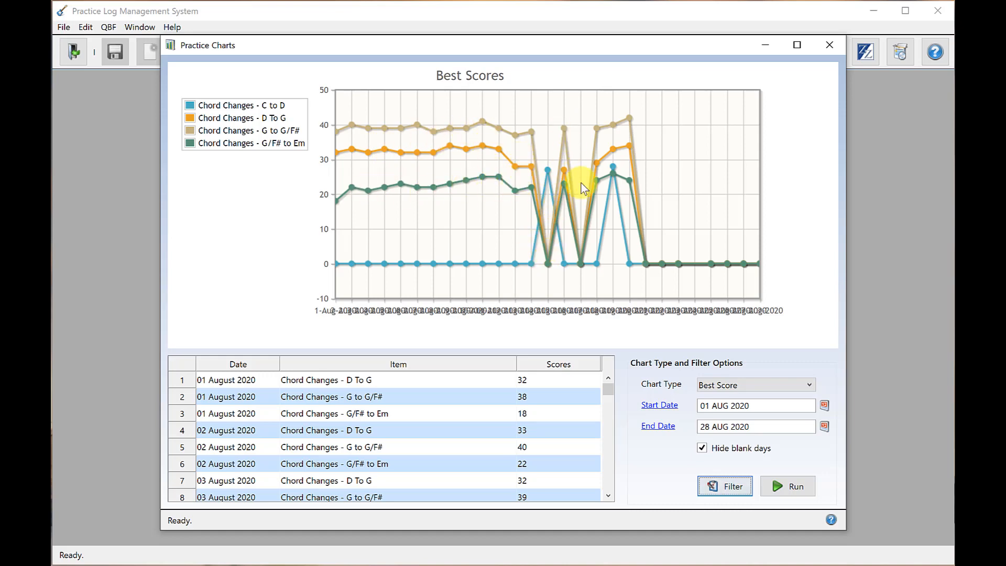
Include blank days in the chart and filter it to the G to G/F# and G/F# to Em chord changes.
click(702, 449)
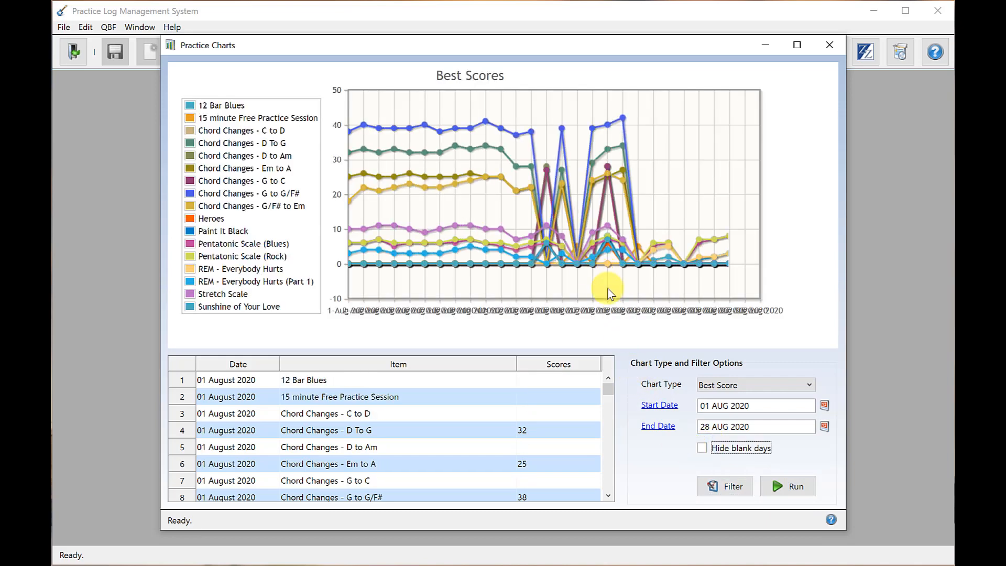
click(736, 485)
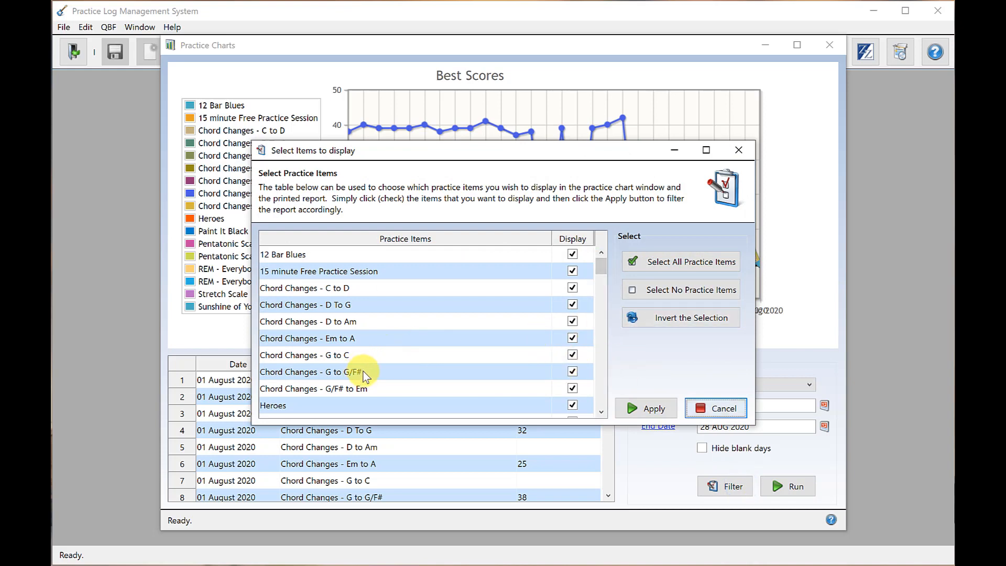
click(656, 294)
click(572, 371)
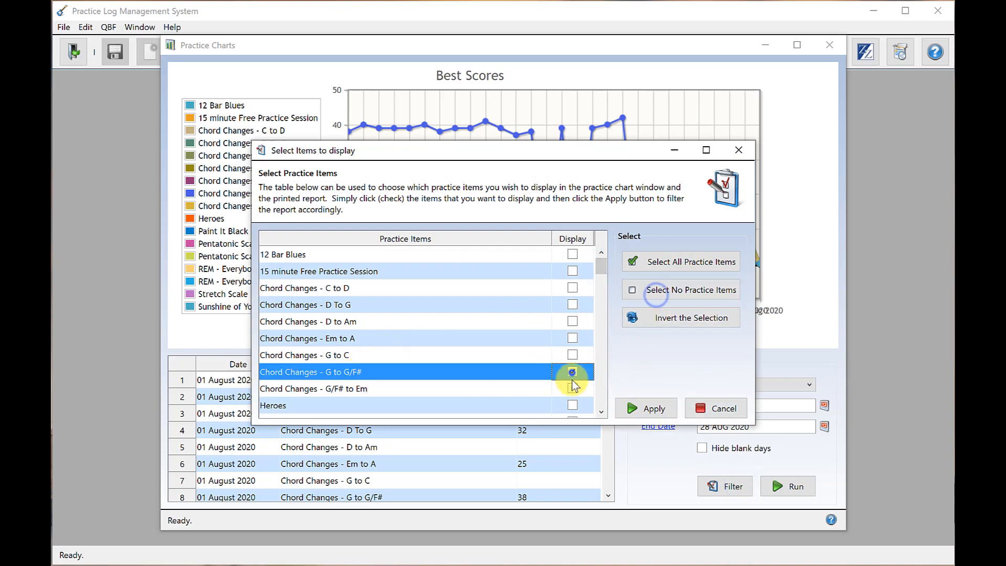
click(572, 389)
click(650, 408)
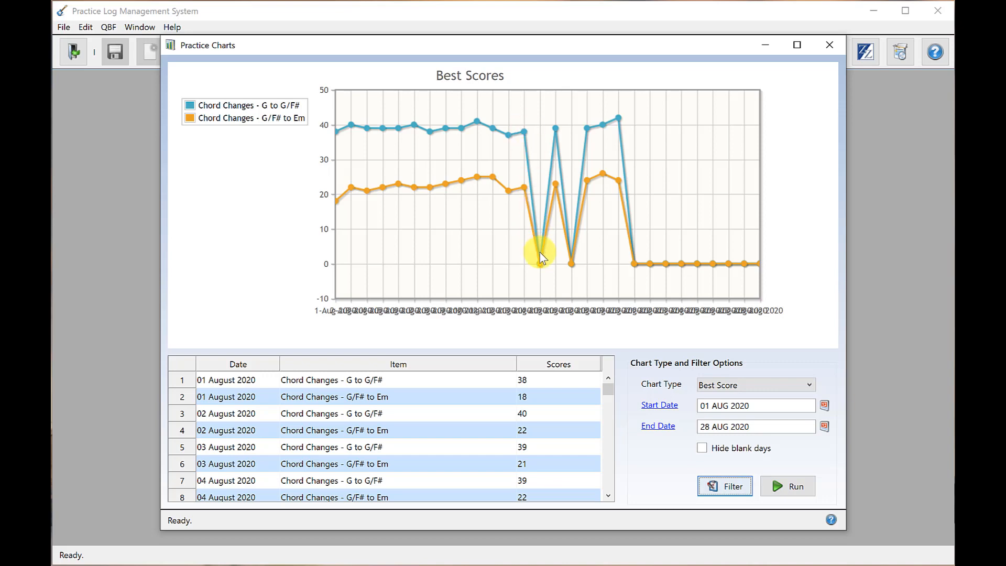
Hide the blank days, set the start date to 21 AUG 2020 and rerun the Best Score chart.
click(702, 448)
click(736, 486)
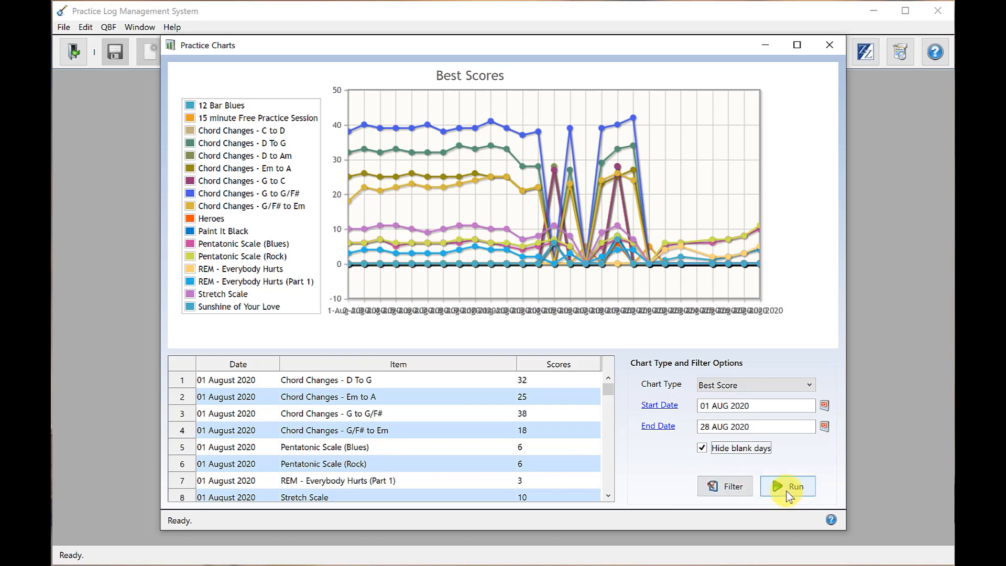
click(825, 406)
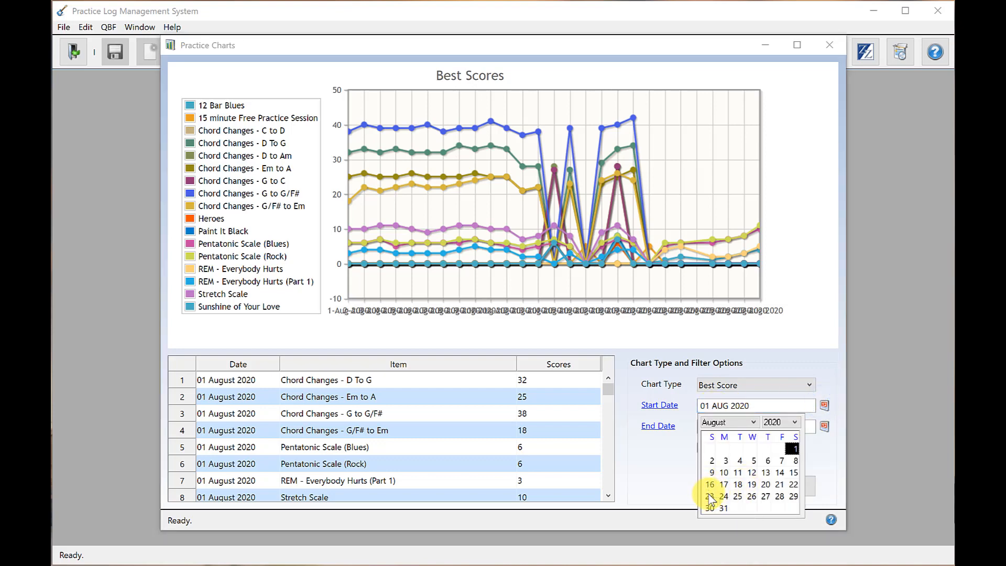
click(779, 484)
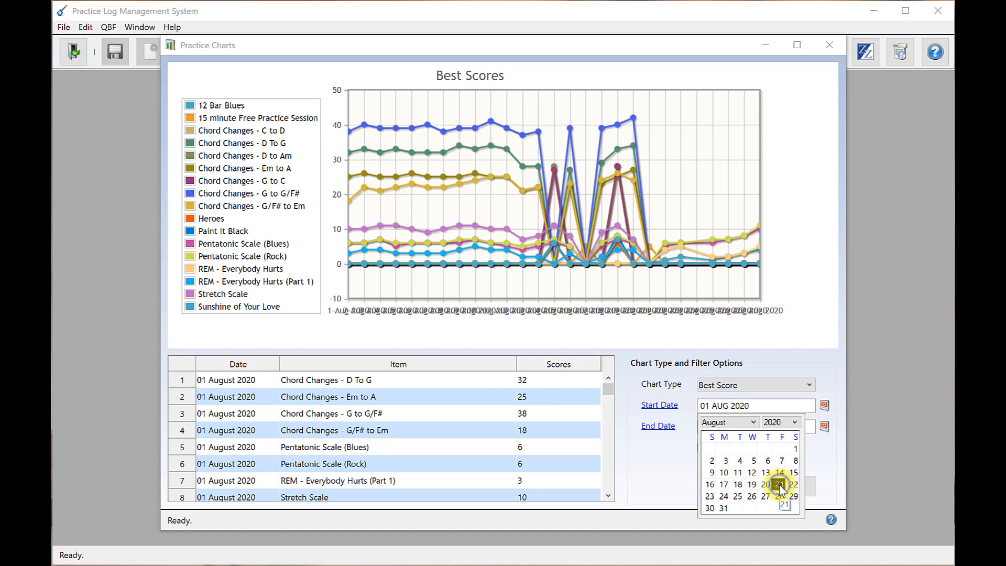
click(786, 487)
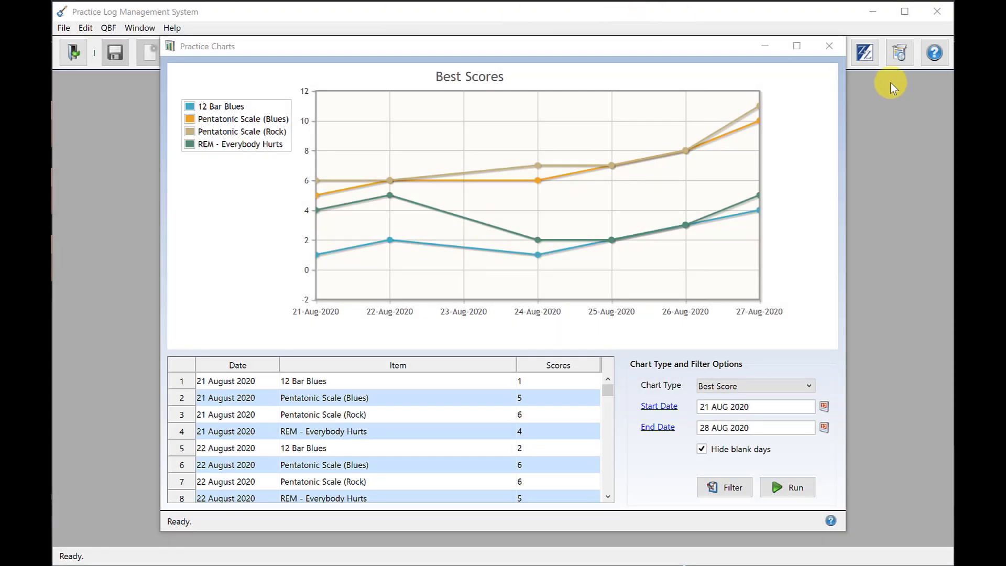
Close the charts, open Practice Items and run a Query By Form for records with Record ID >5.
click(828, 45)
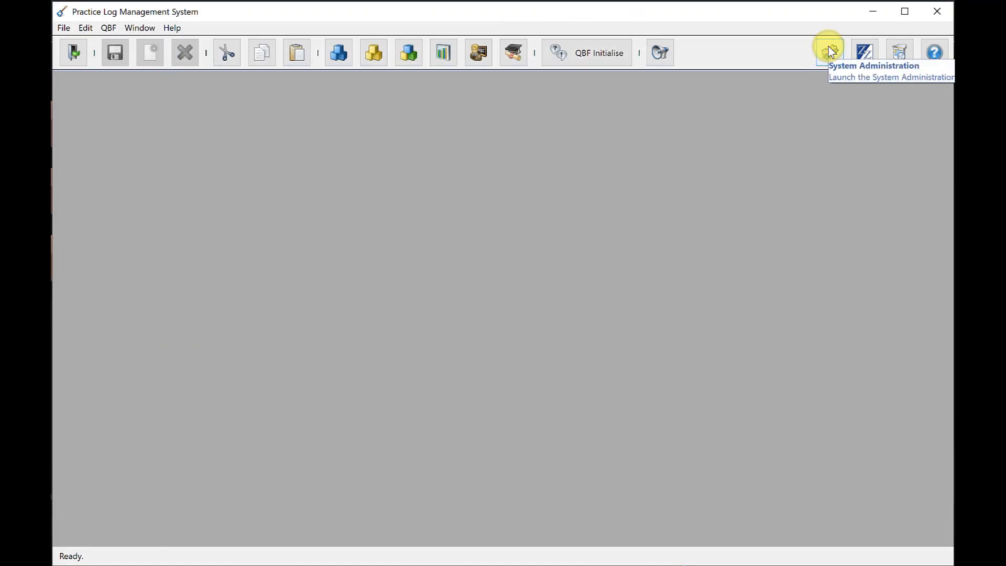
click(339, 54)
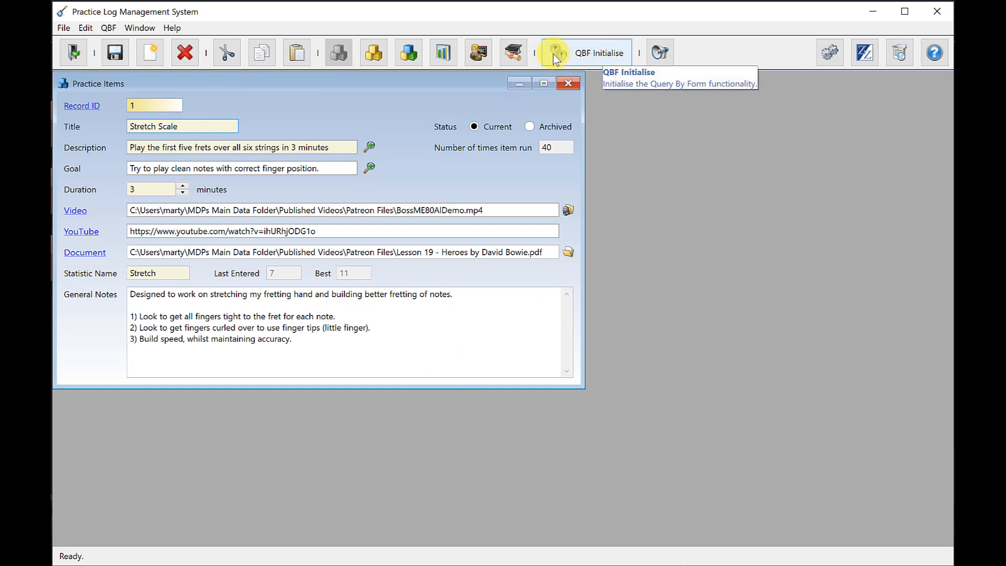
click(595, 54)
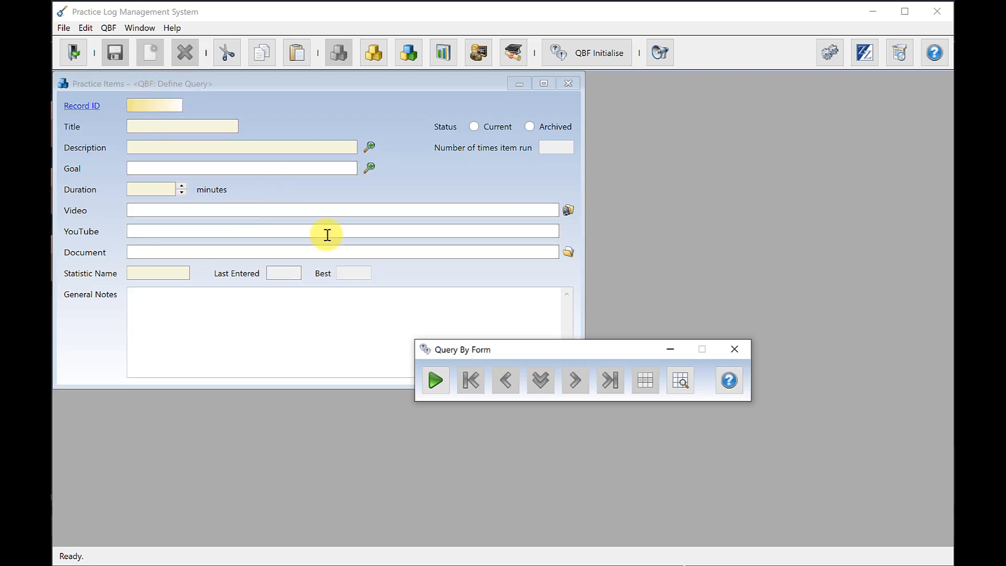
drag(553, 348, 743, 202)
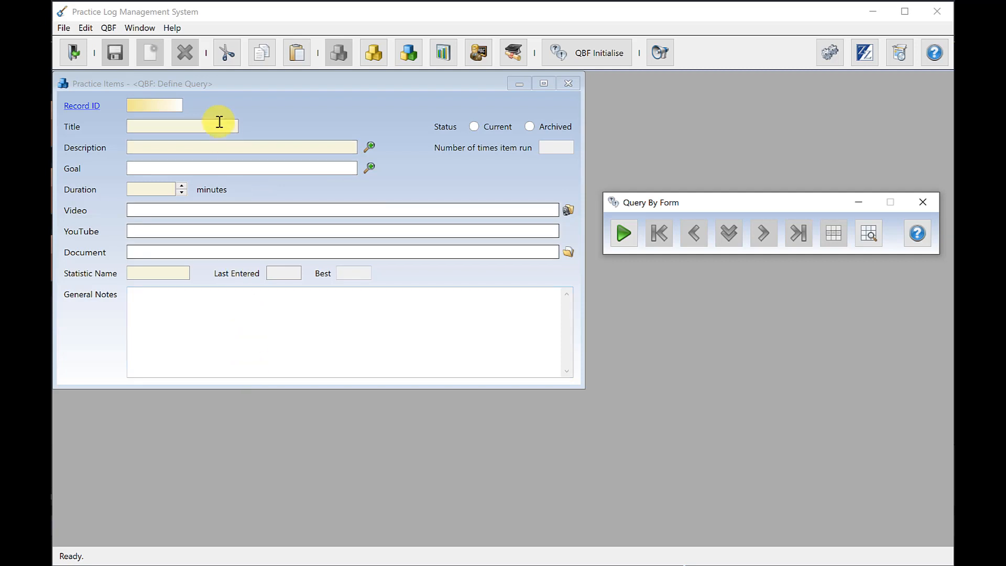
click(169, 106)
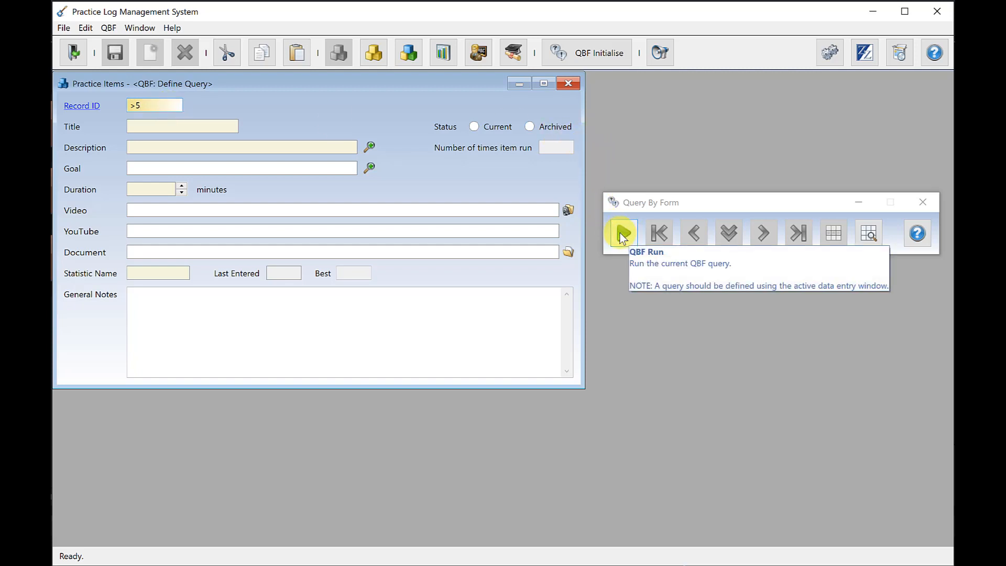
click(622, 233)
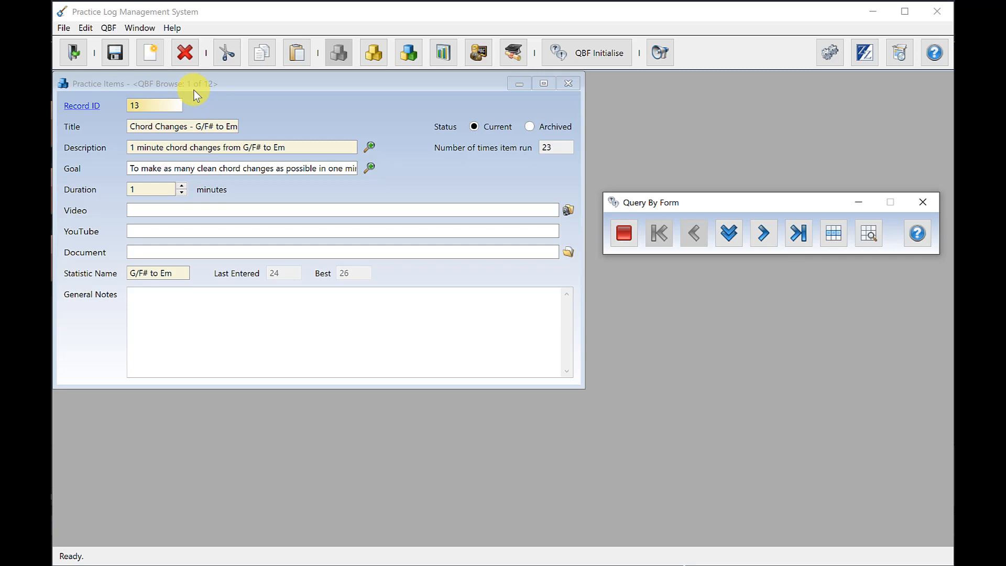
View the query results as a table, enlarge it to examine the columns and close it.
click(833, 235)
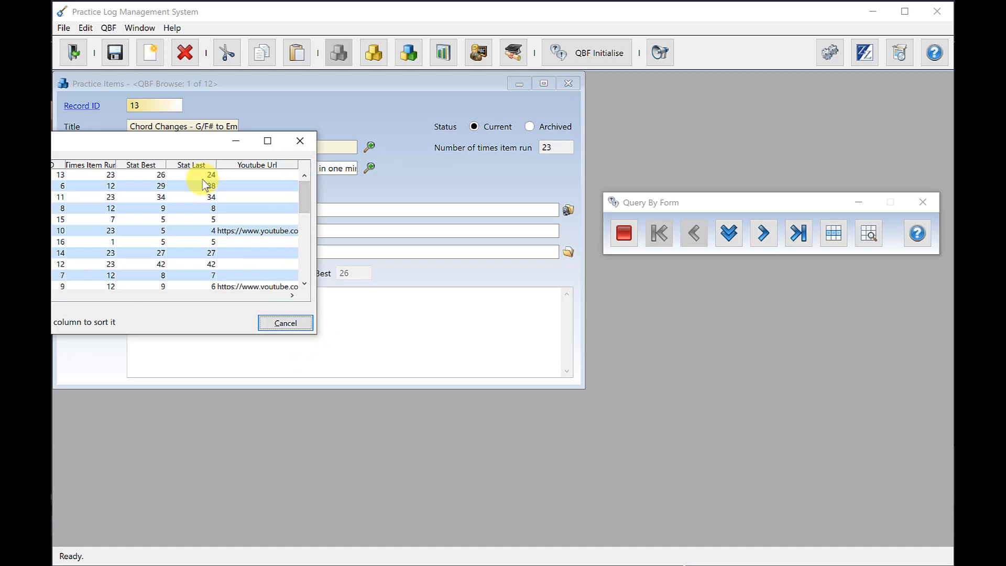
drag(171, 138, 387, 128)
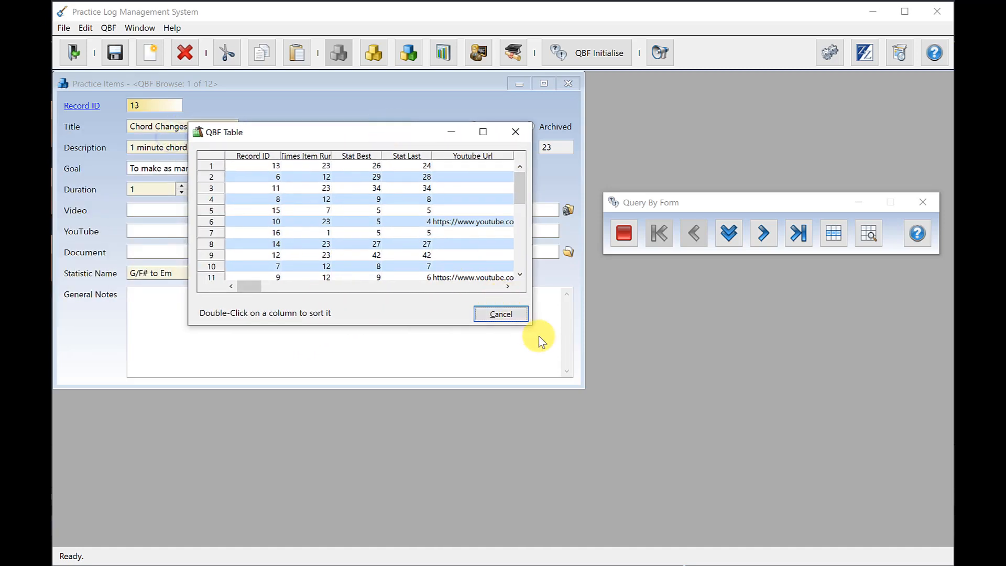
drag(531, 326, 896, 464)
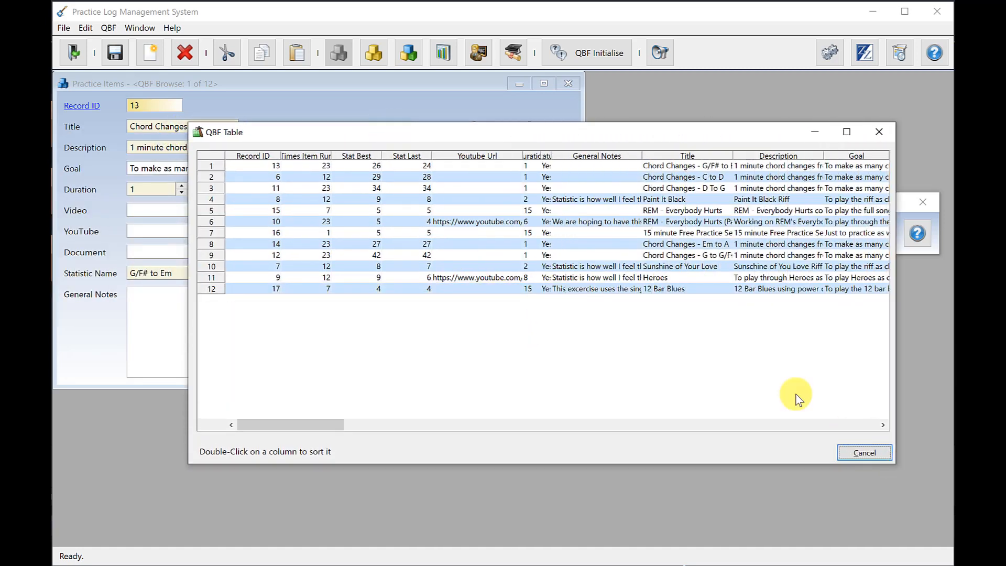
click(882, 131)
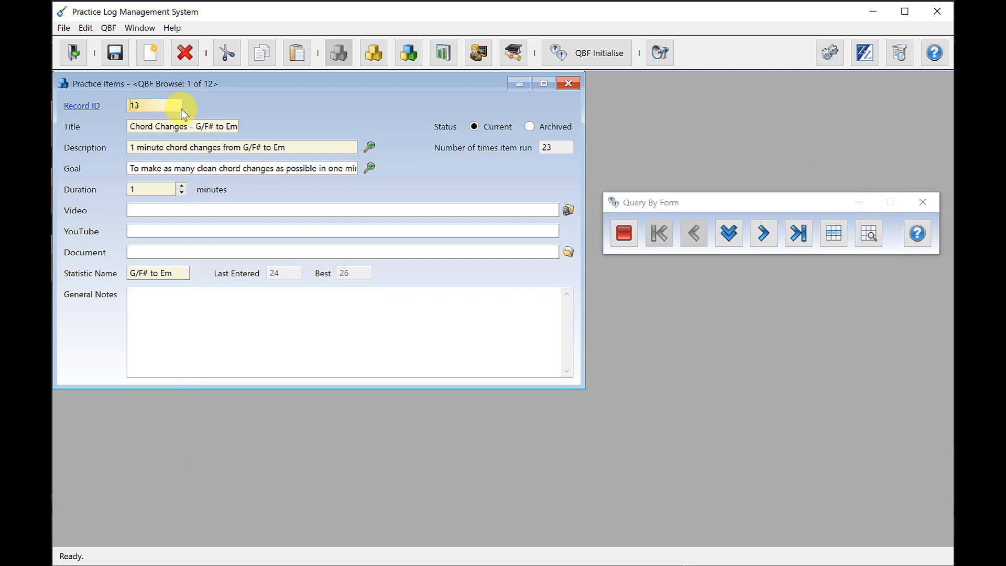
Browse the queried practice items one by one, jump to item 8, and go to the first and last records.
click(761, 235)
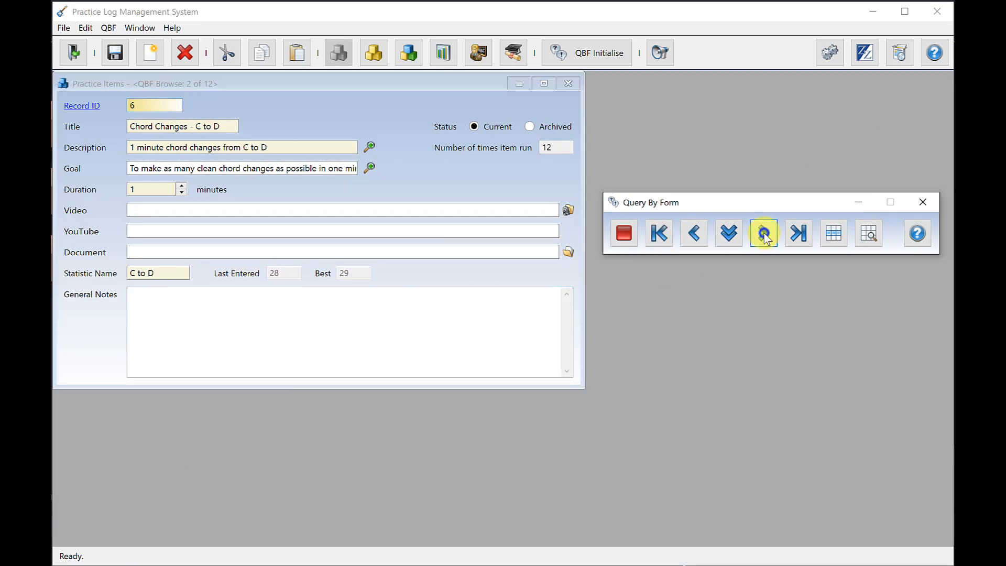
click(764, 236)
click(764, 235)
click(764, 235)
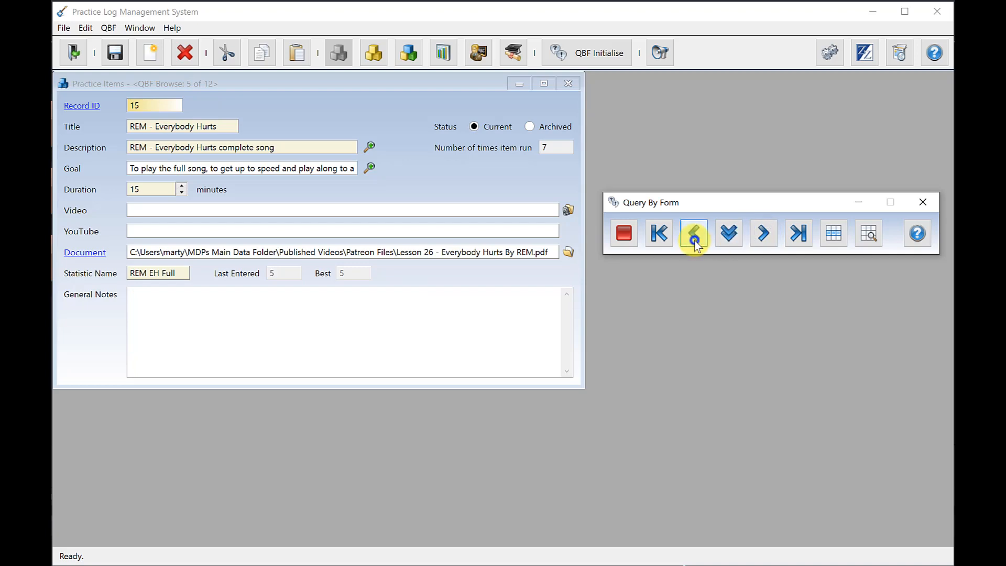
click(728, 243)
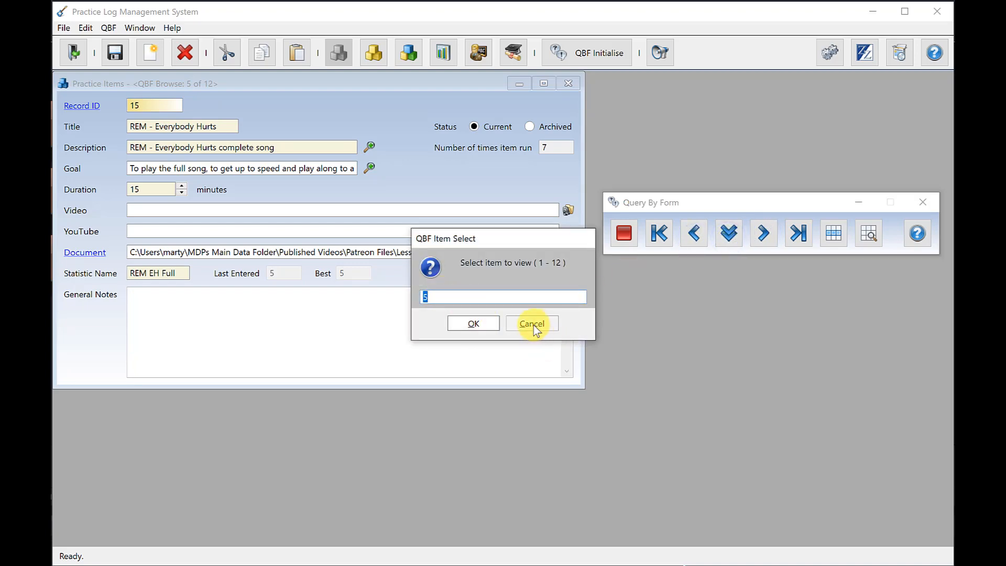
text(8)
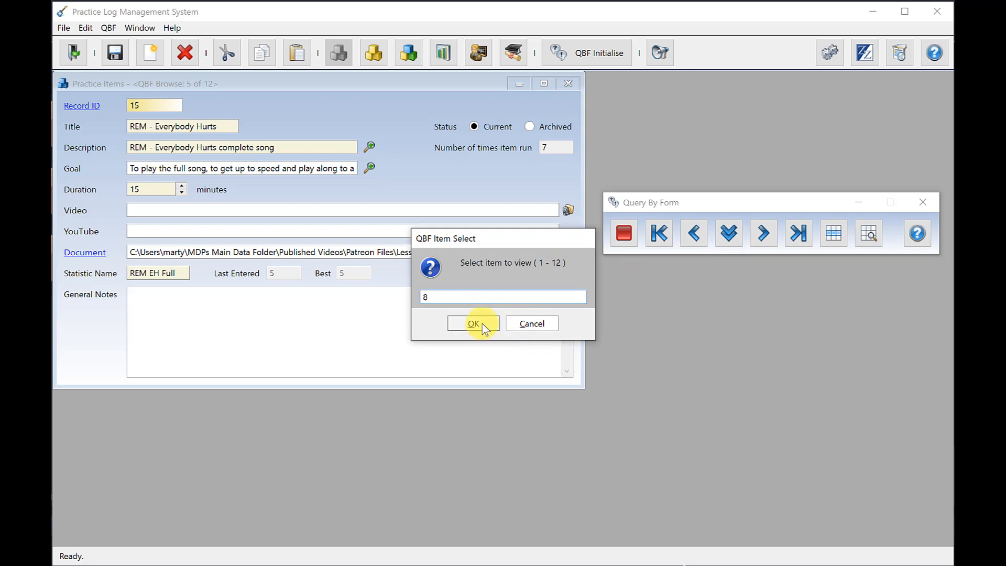
click(478, 324)
click(660, 233)
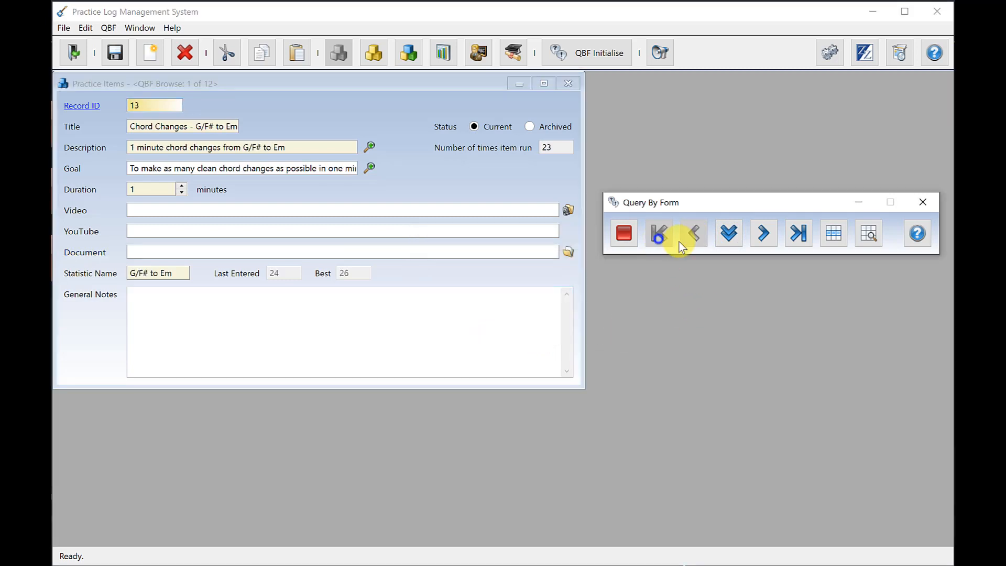
click(797, 235)
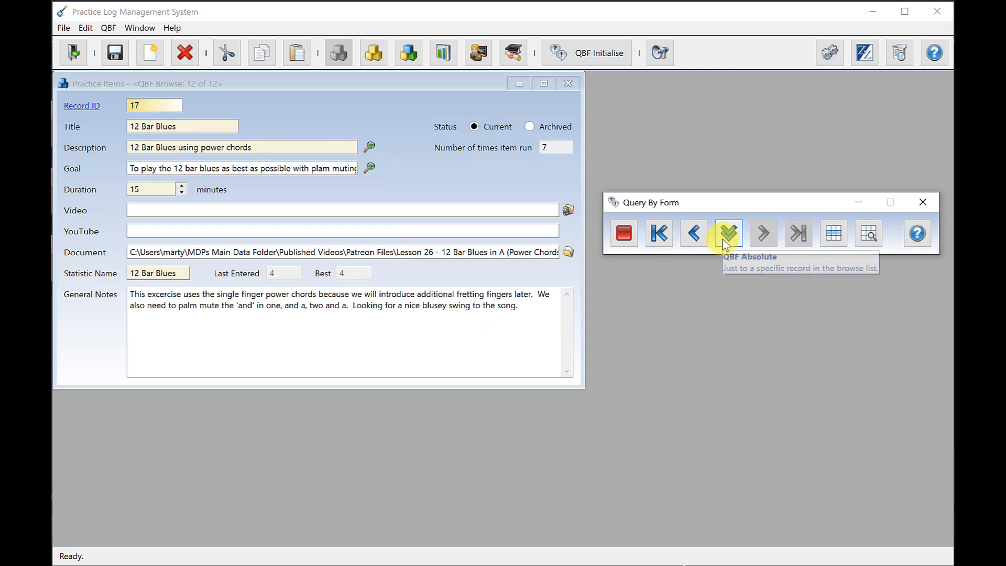
Open the query grid for the practice items and limit its names to Description using a name search.
click(869, 234)
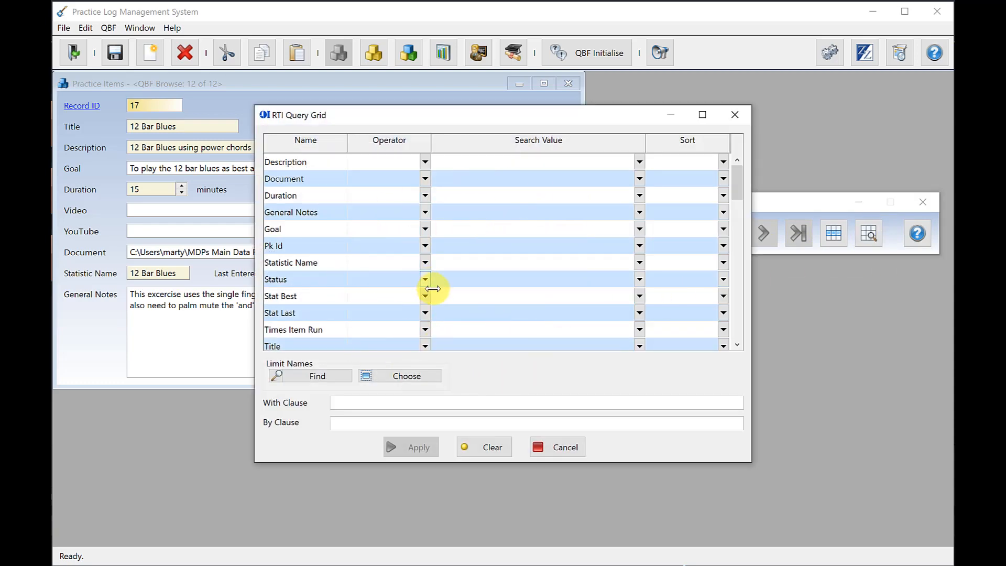
scroll(493, 278, down, 2)
scroll(492, 278, up, 2)
click(322, 376)
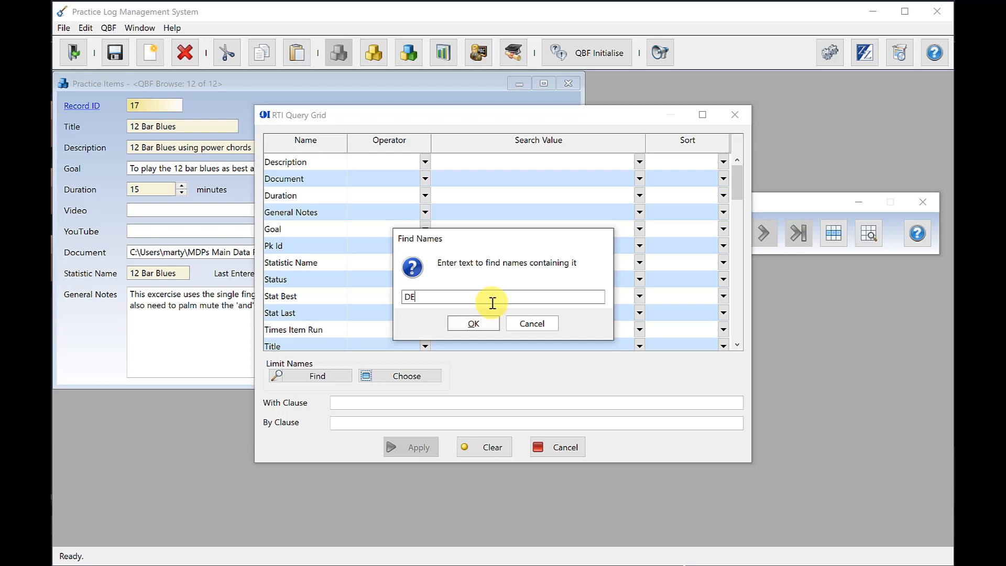
click(473, 324)
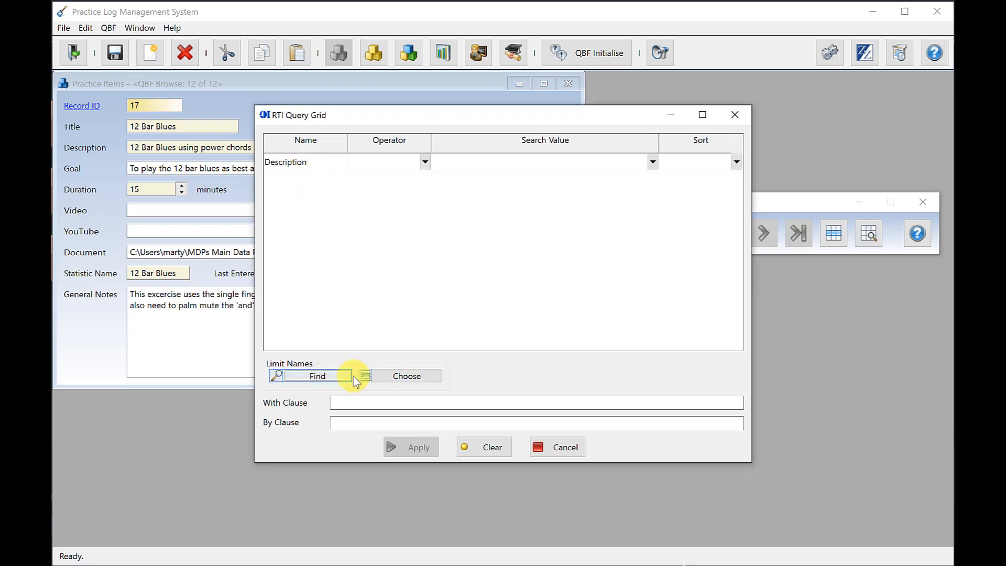
Choose Document, Duration, Goal and Pk Id as additional query columns alongside Description.
click(402, 377)
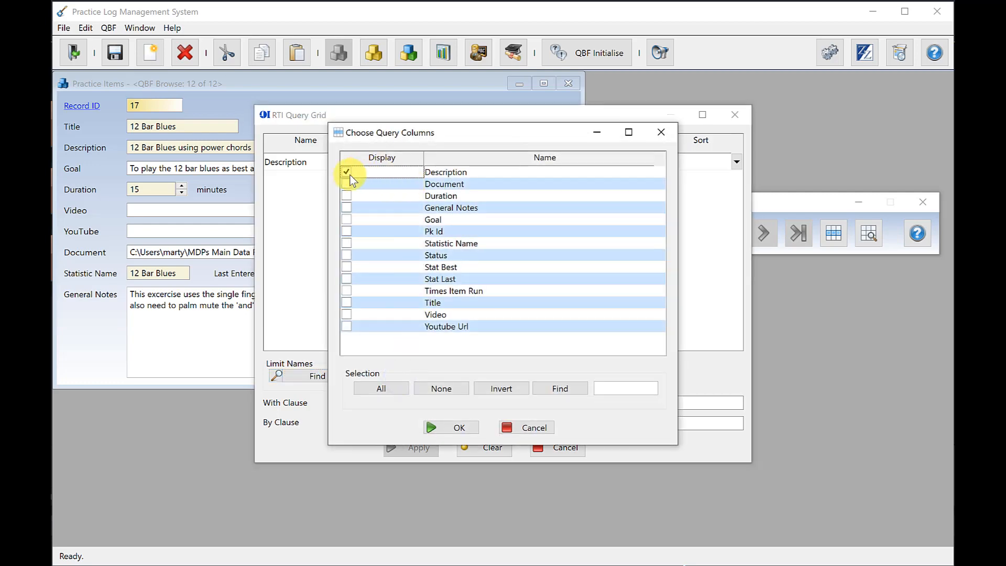
click(346, 184)
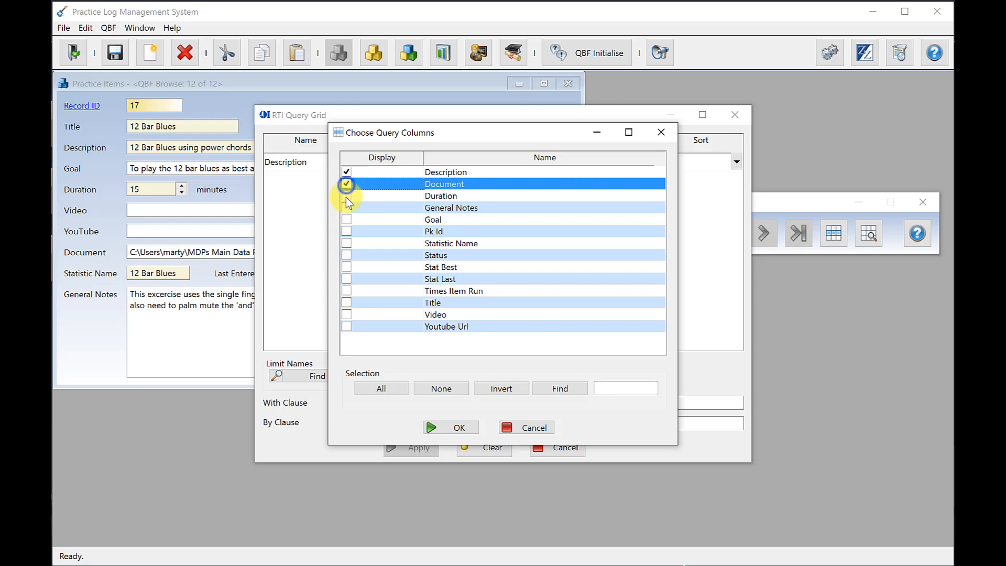
click(346, 195)
click(346, 220)
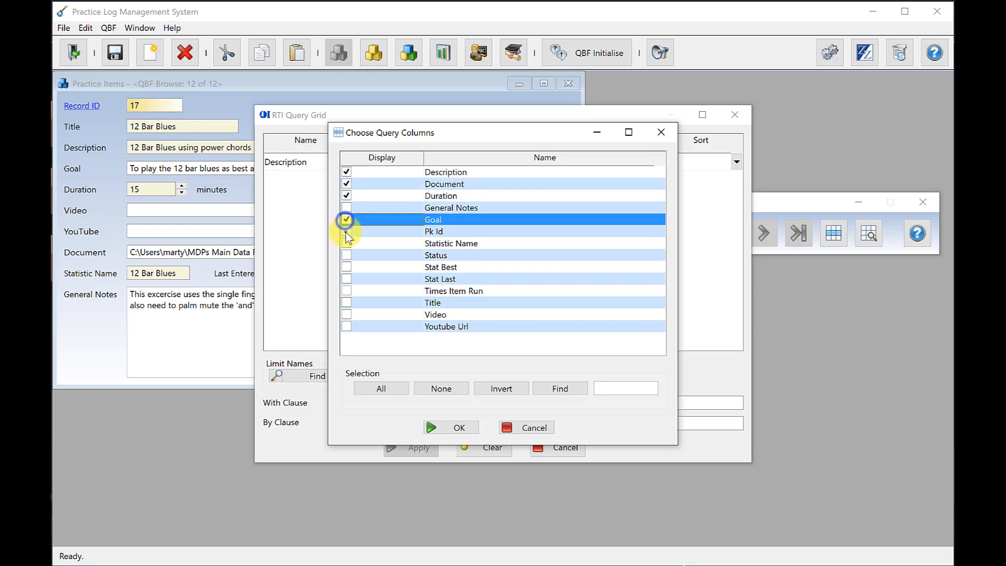
click(346, 232)
click(460, 427)
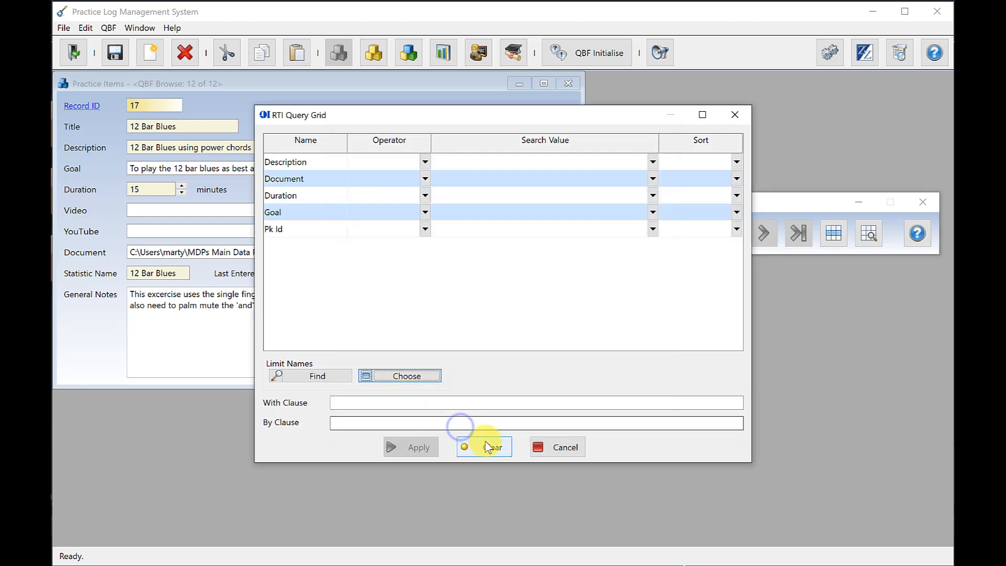
Build a query for Pk Id > 5 sorted BY-DSND and apply it to the practice items.
click(425, 229)
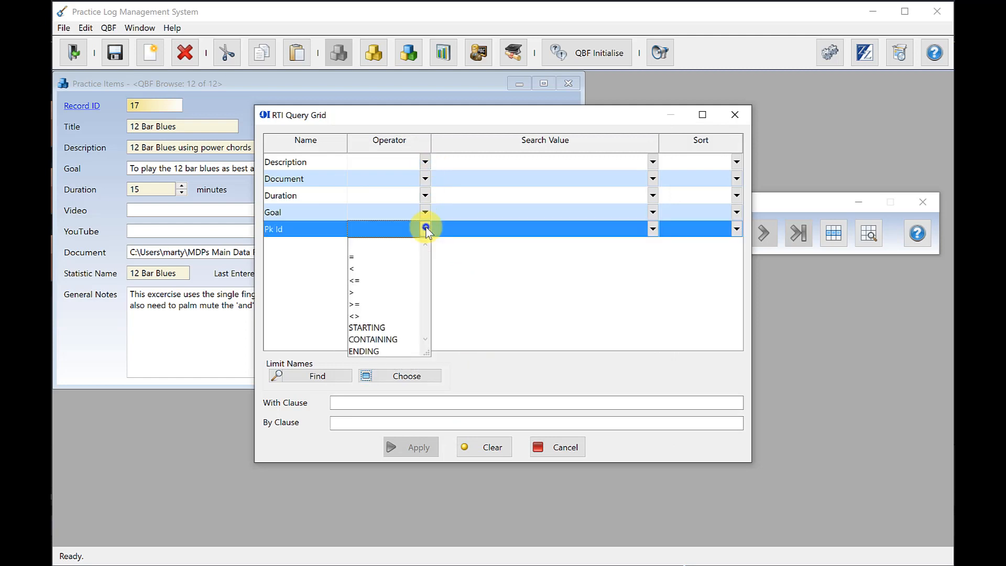
click(367, 292)
click(652, 228)
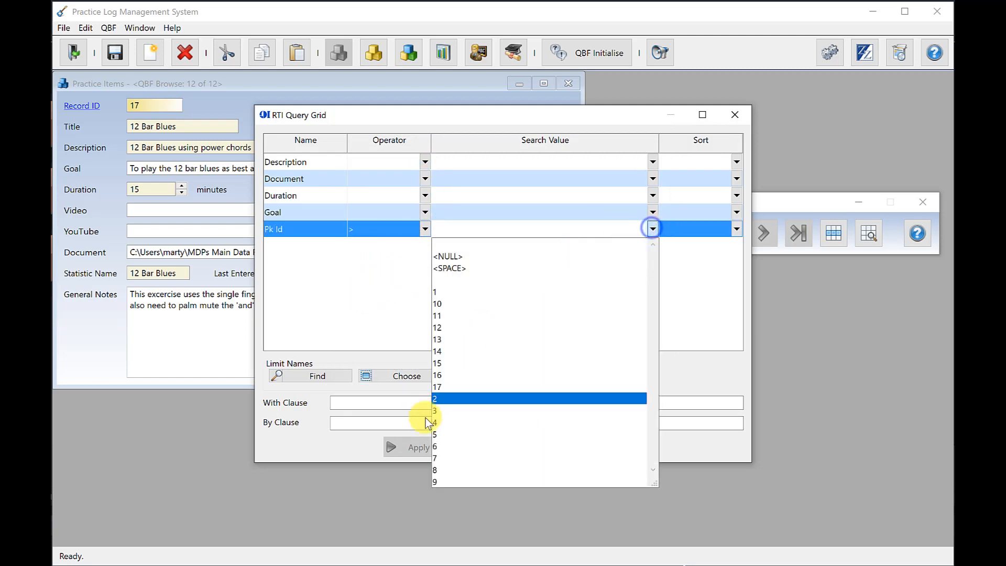
click(441, 435)
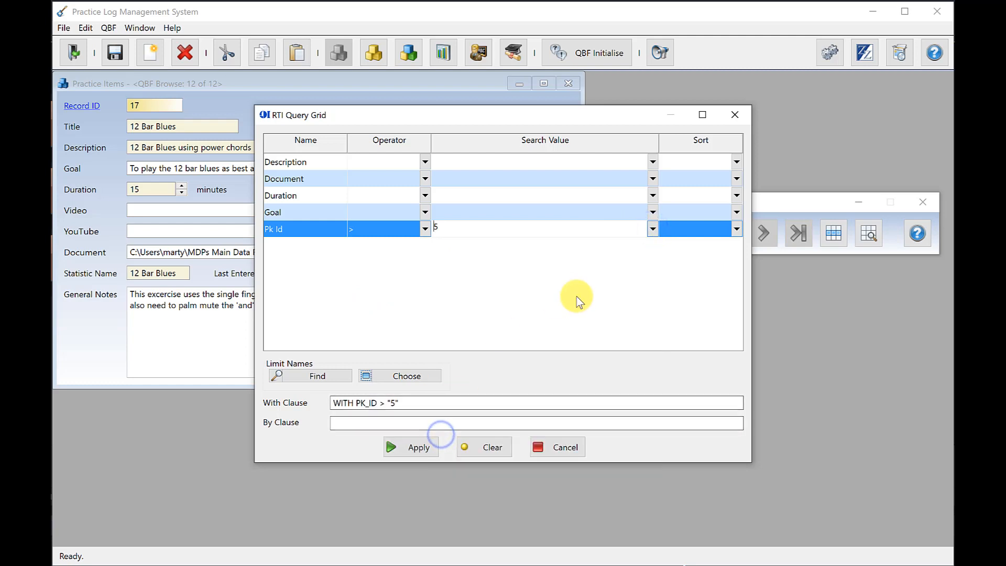
click(737, 229)
click(677, 269)
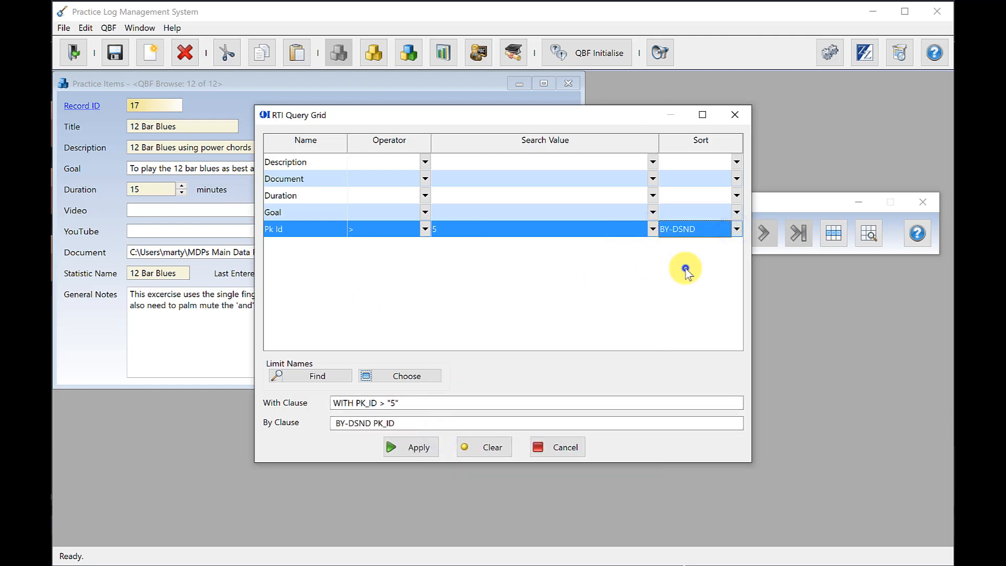
click(417, 449)
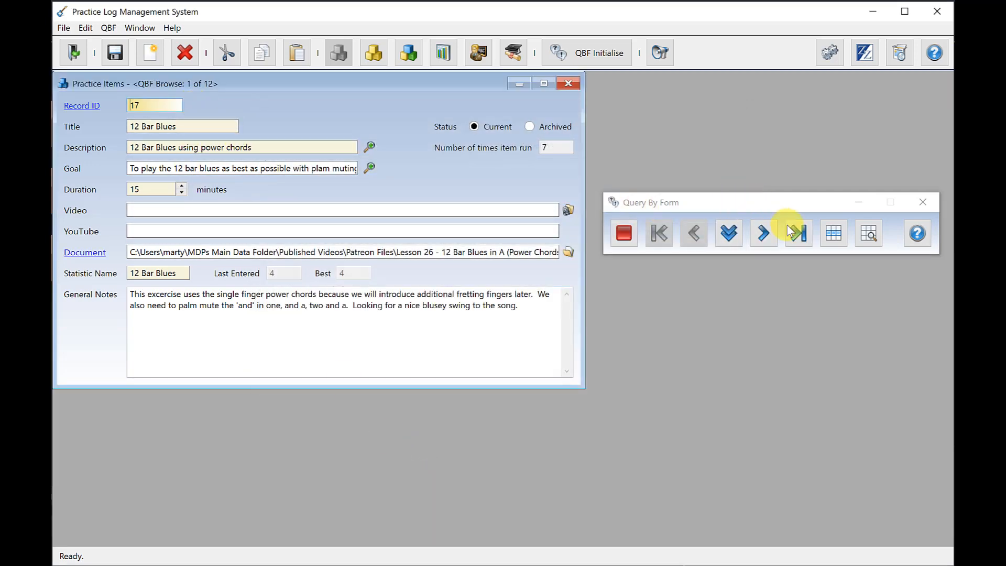
Reopen the query grid and run a query for Description CONTAINING "Paint It Black Riff", sorted BY-DSND.
click(869, 233)
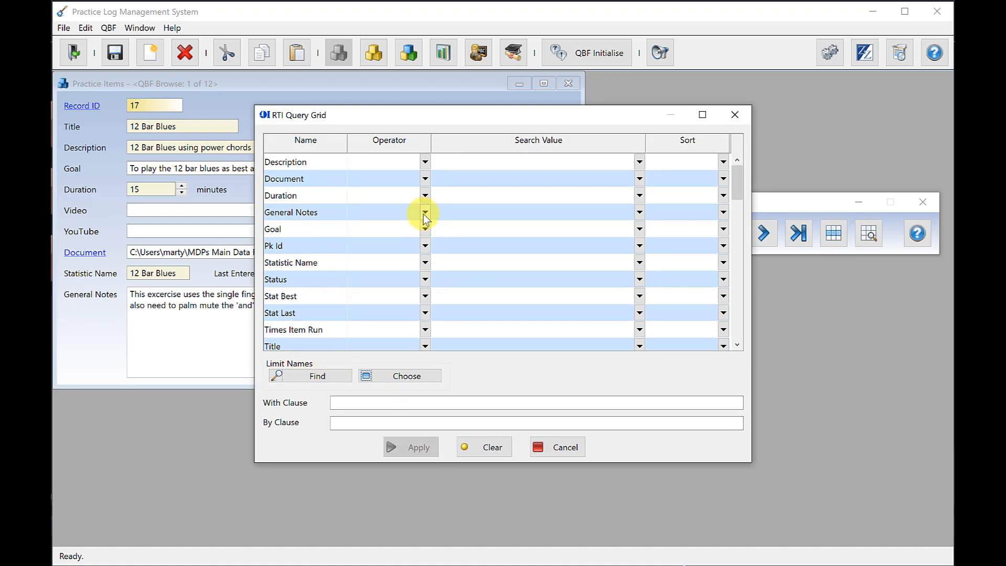
click(425, 162)
click(375, 271)
click(638, 162)
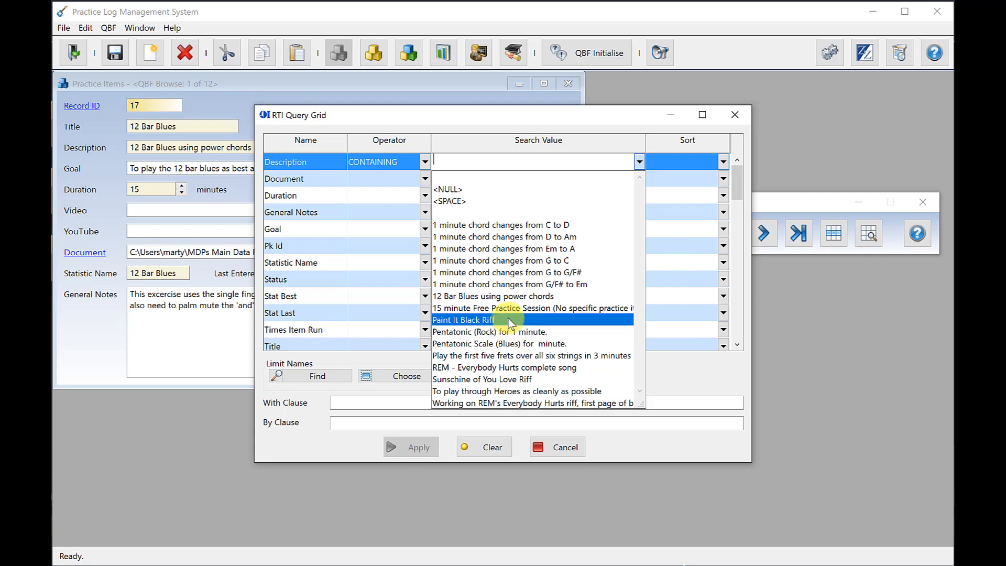
click(506, 319)
click(723, 162)
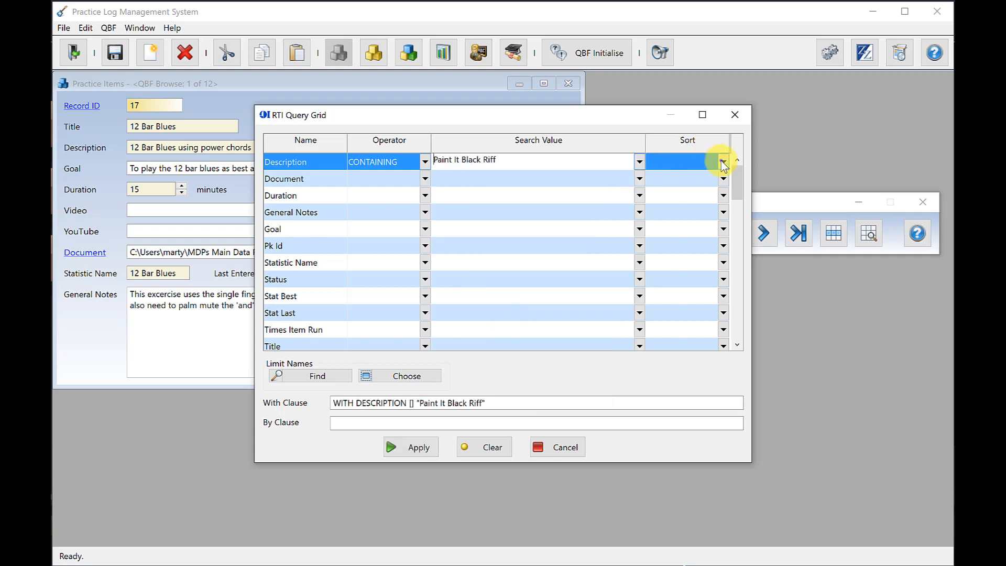
click(664, 202)
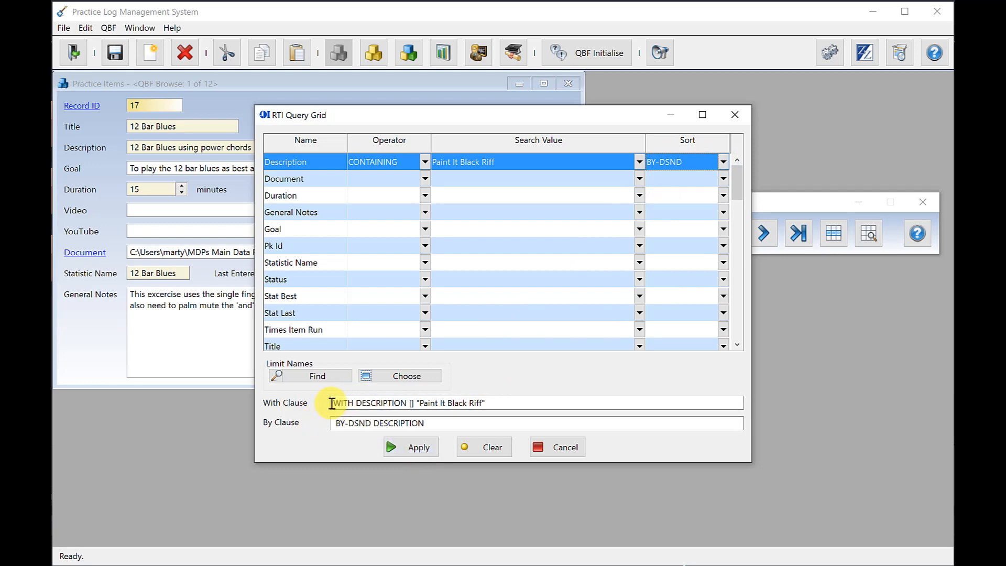
click(417, 449)
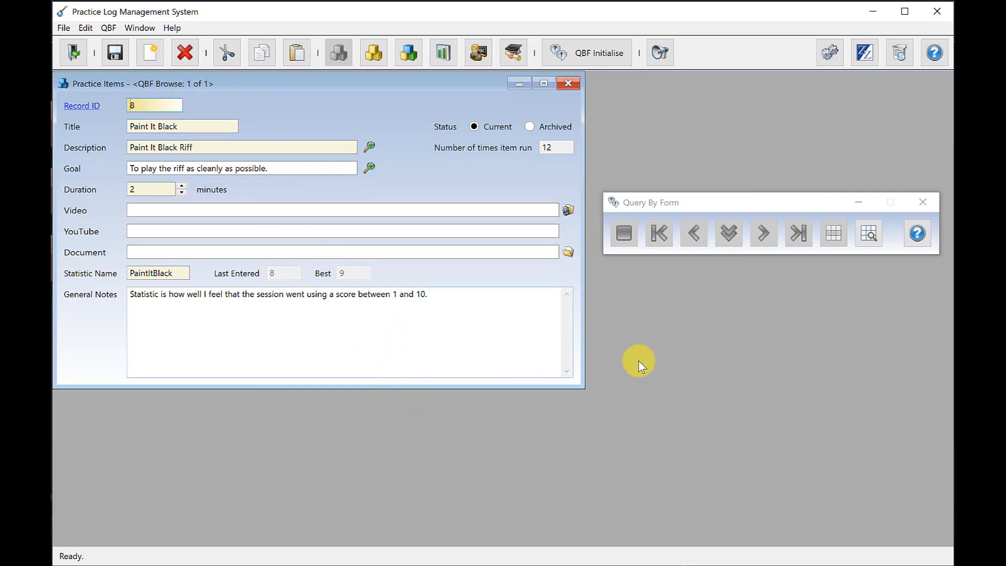
Open the Query By Form help, move its window fully into view and read through the comparison operators and Query Grid sections.
click(916, 233)
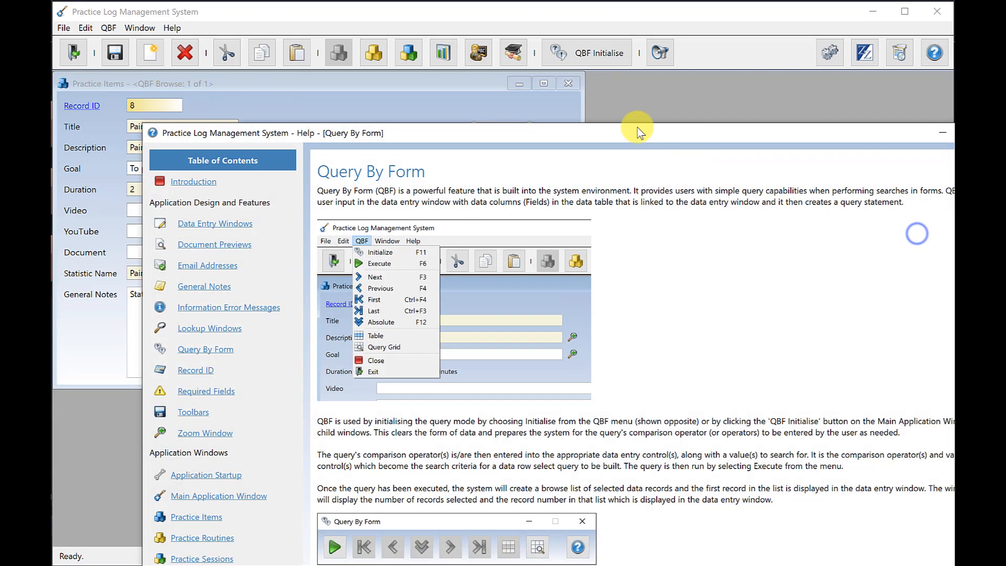
drag(623, 133, 543, 30)
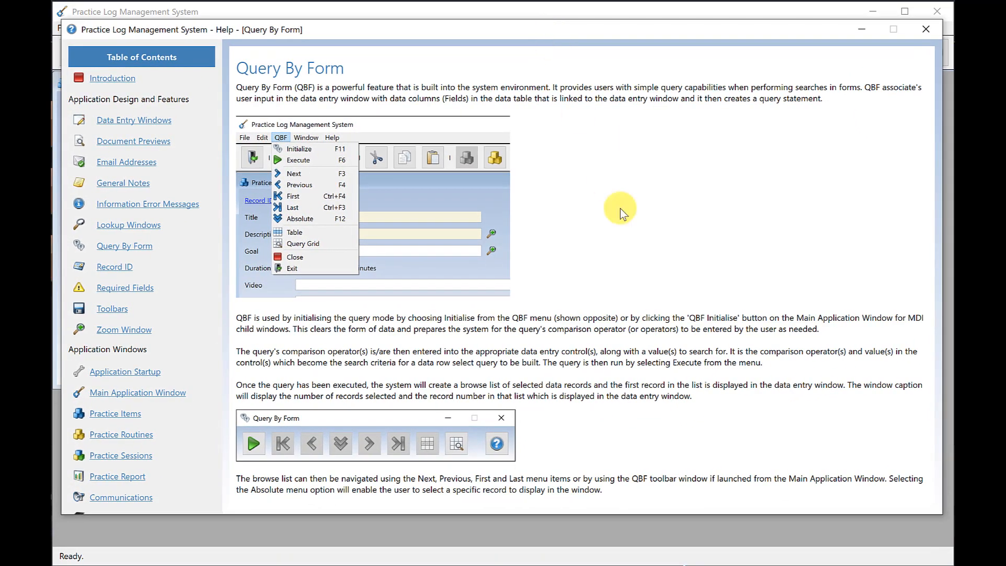
scroll(628, 262, down, 5)
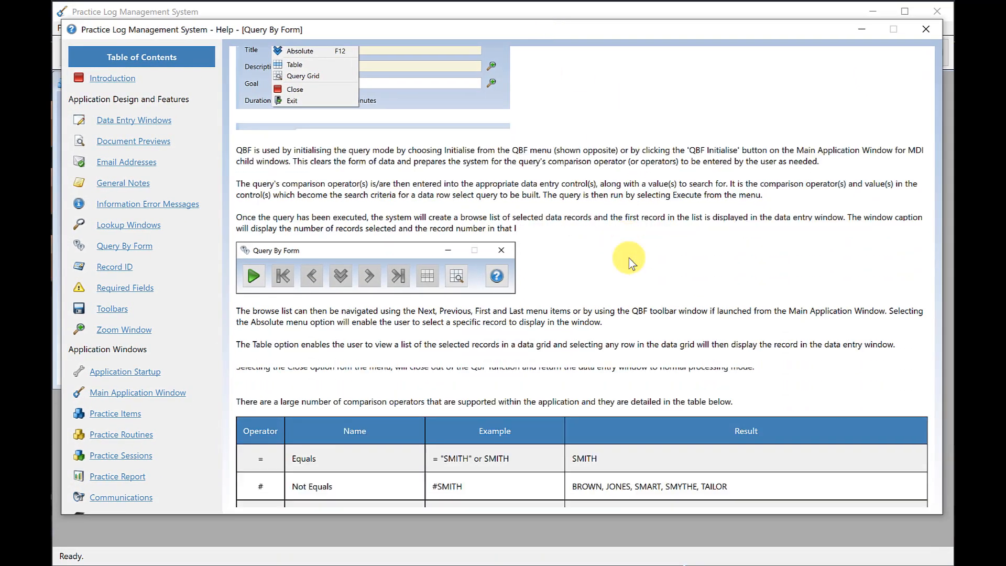
scroll(629, 262, down, 2)
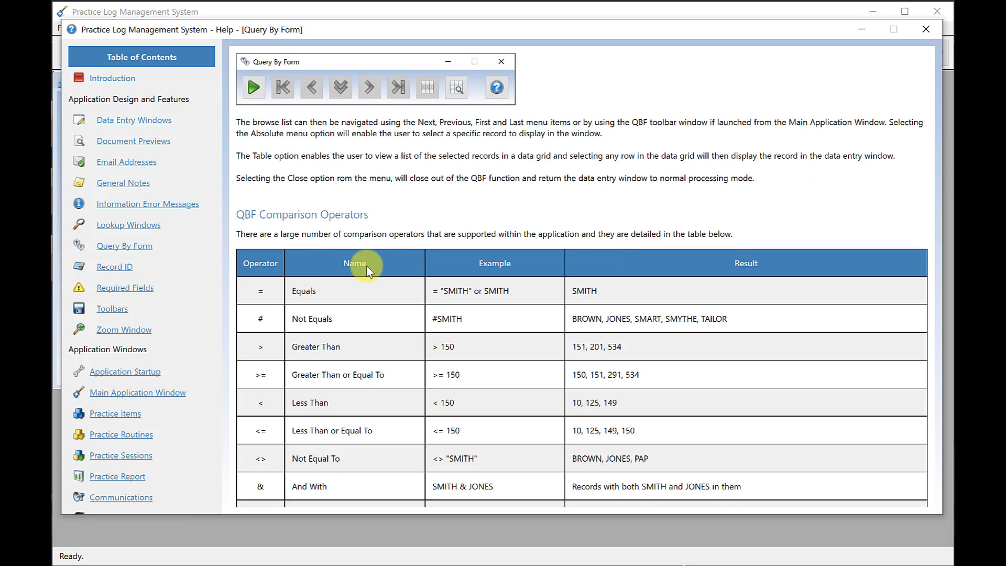
scroll(413, 210, down, 2)
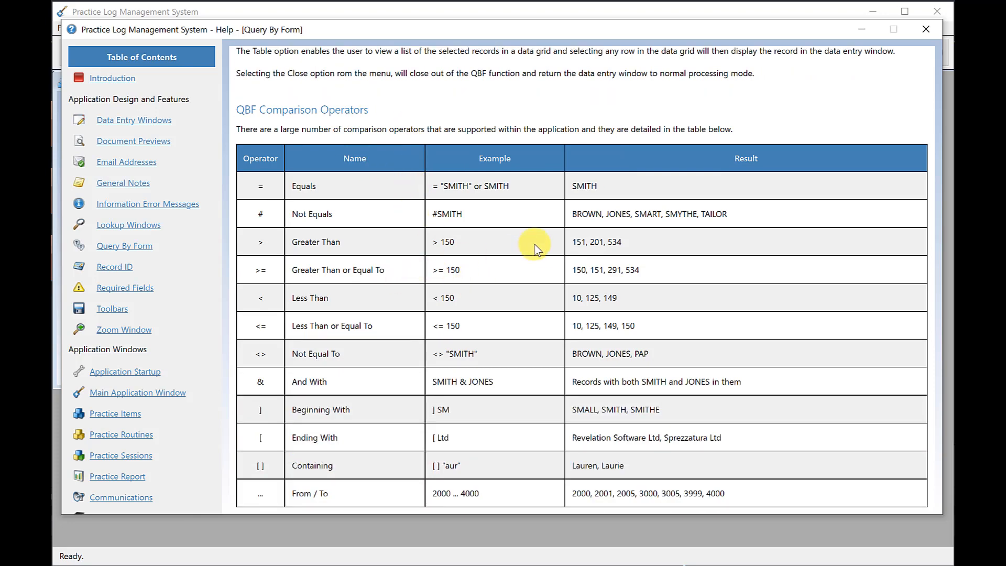
scroll(672, 277, down, 3)
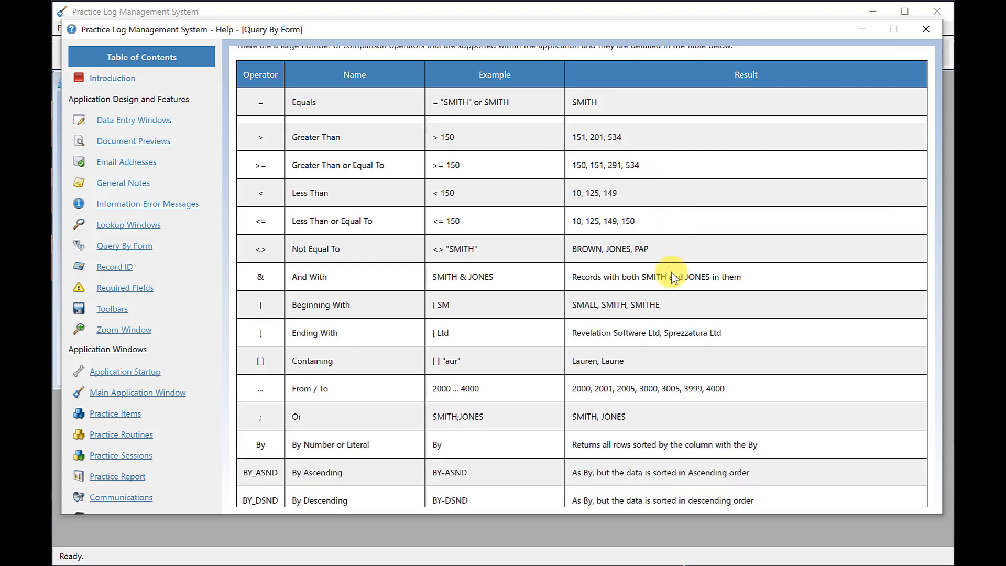
scroll(675, 278, down, 1)
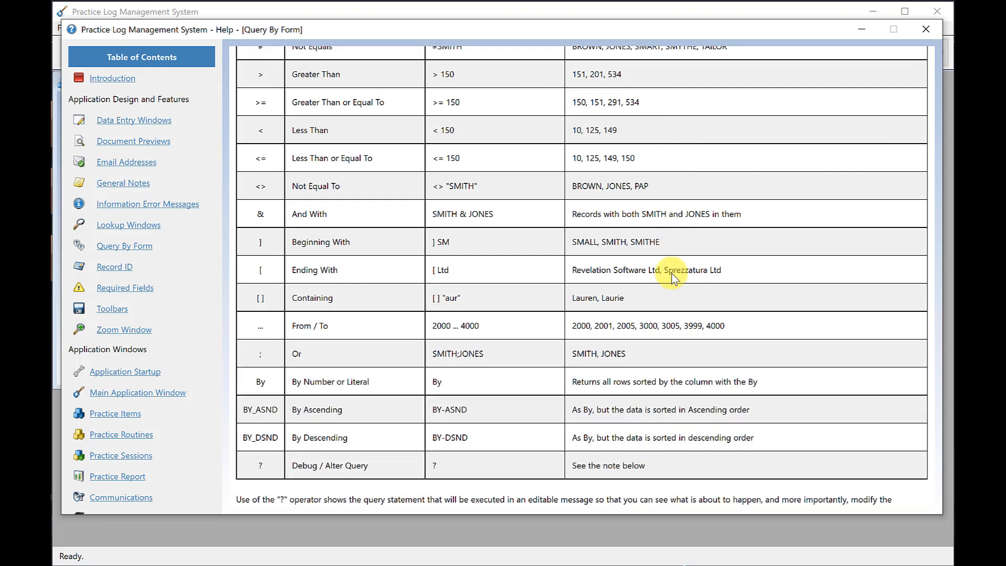
scroll(672, 276, down, 4)
scroll(672, 277, down, 7)
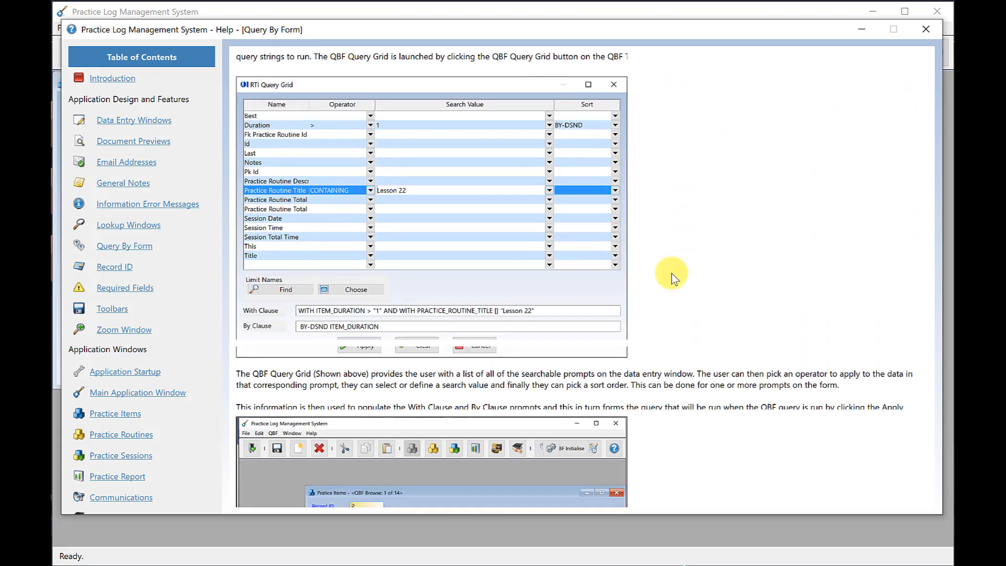
scroll(672, 277, down, 5)
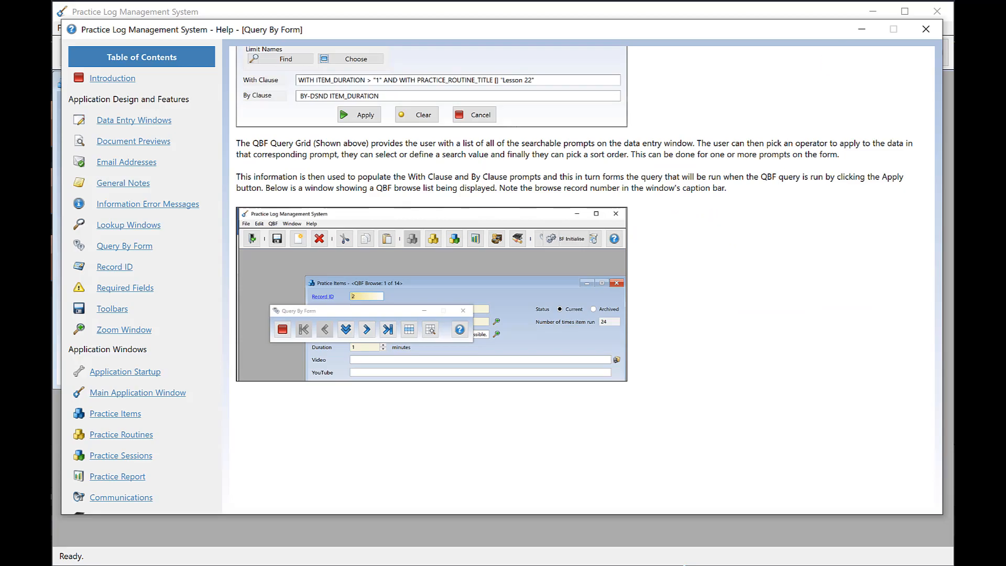